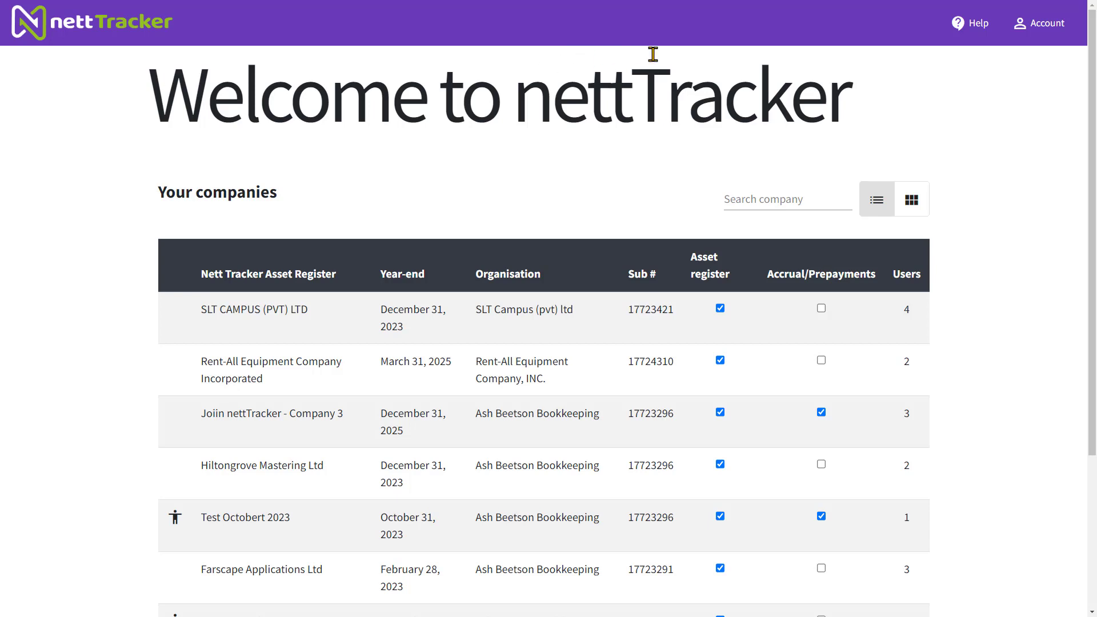
Start a new company on the Bookkeeper subscription with spare capacity and allow nettTracker access to the Xero organisation data
click(1035, 29)
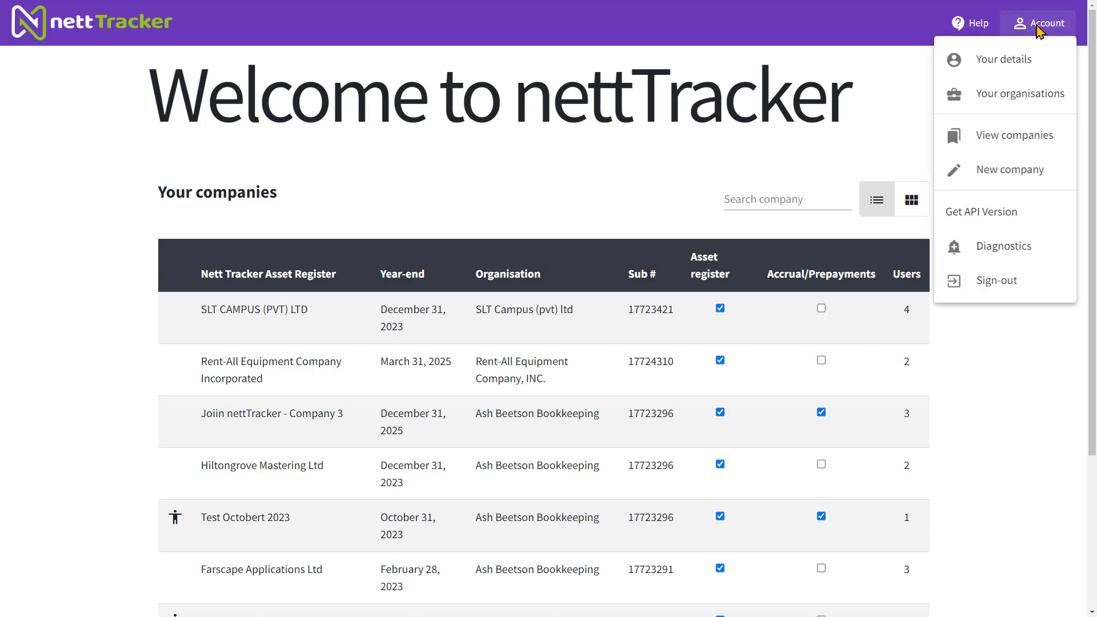
click(991, 170)
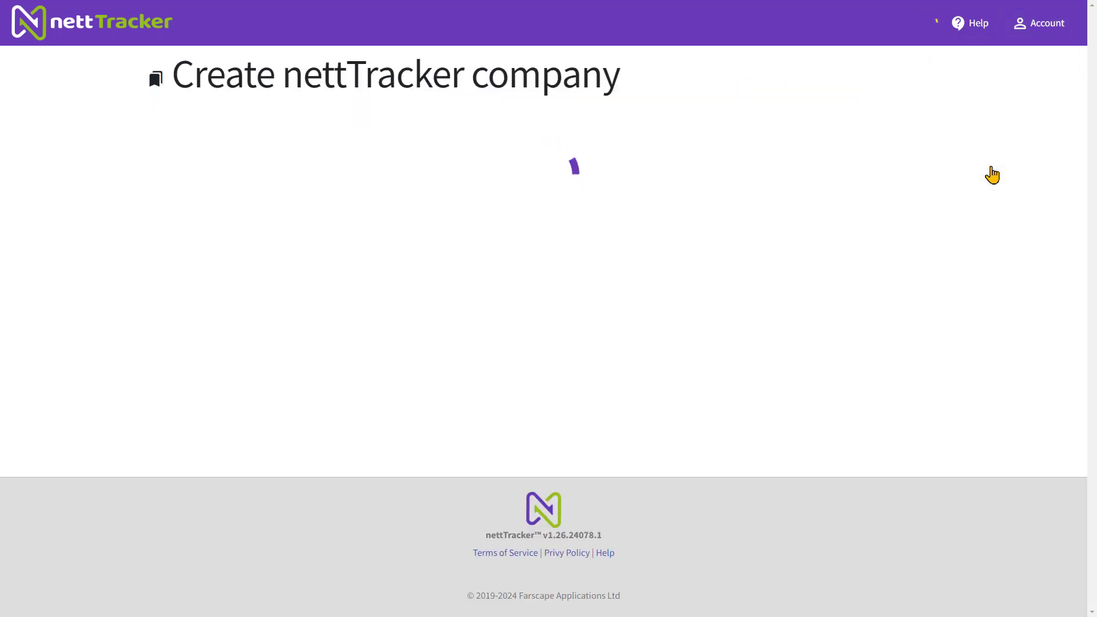
click(240, 393)
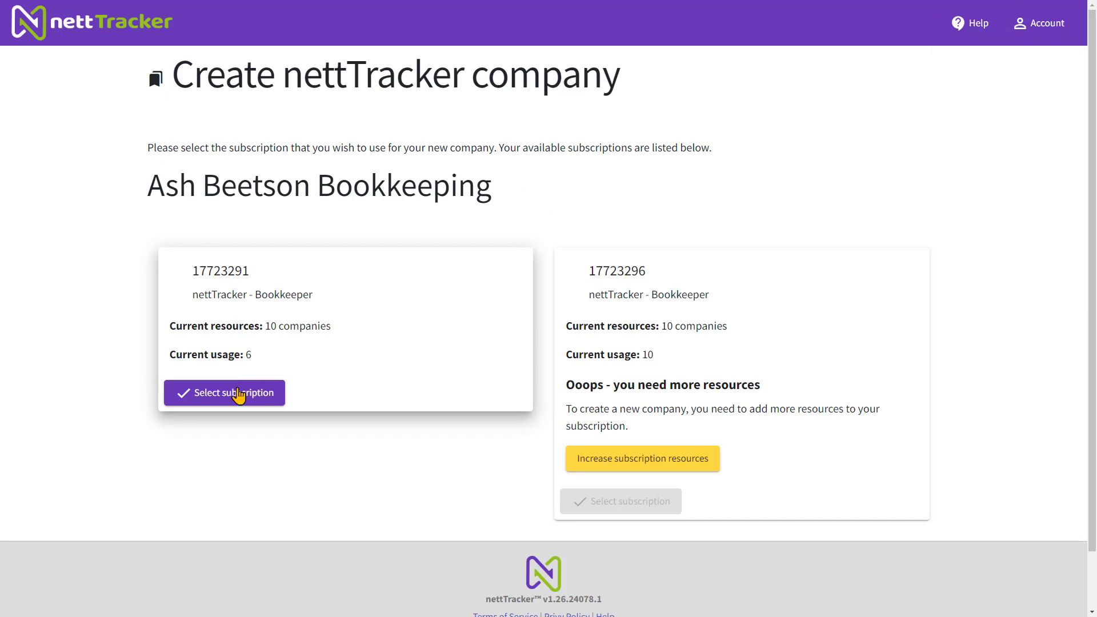
click(528, 251)
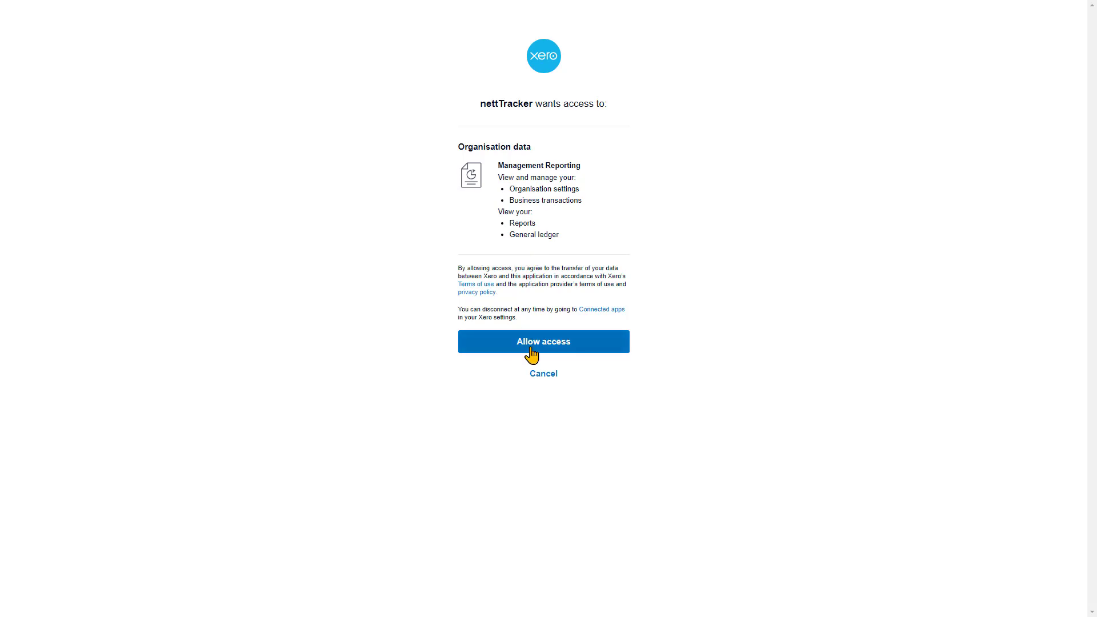
click(530, 347)
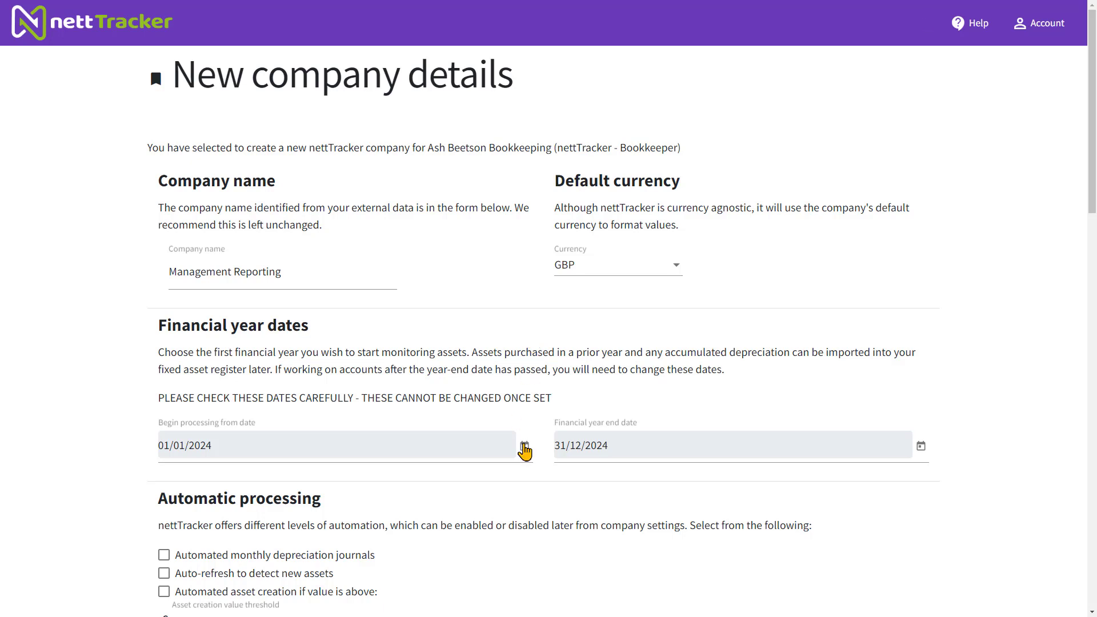
Set the new company's begin processing from date to 01/01/2023
click(524, 446)
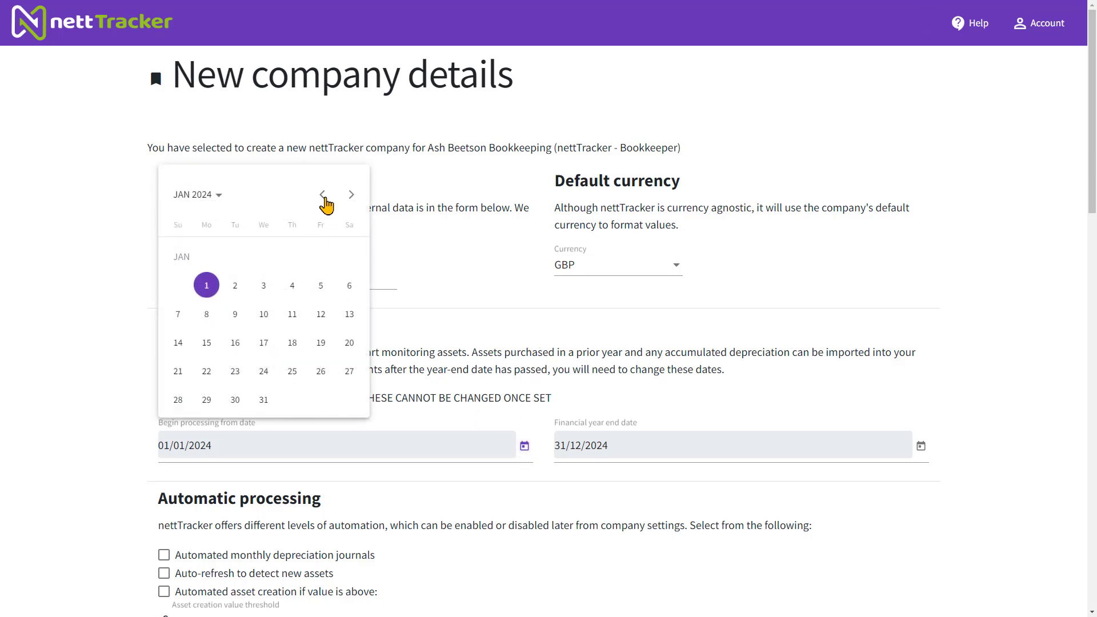
click(323, 194)
click(323, 194)
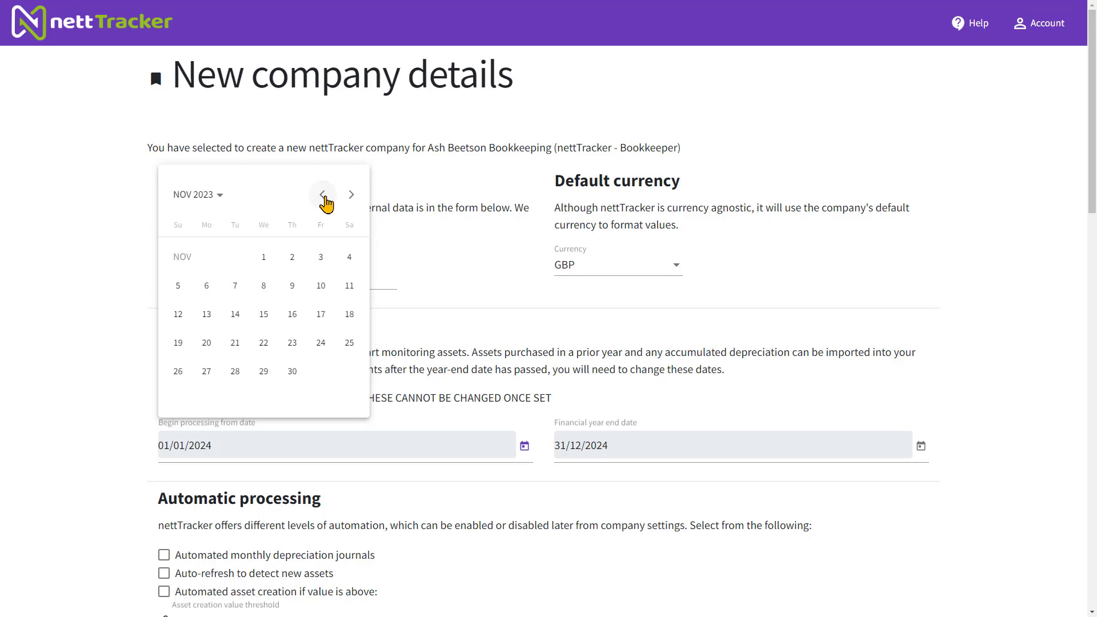
click(323, 195)
click(323, 195)
click(322, 194)
click(323, 195)
click(323, 195)
click(323, 195)
click(322, 195)
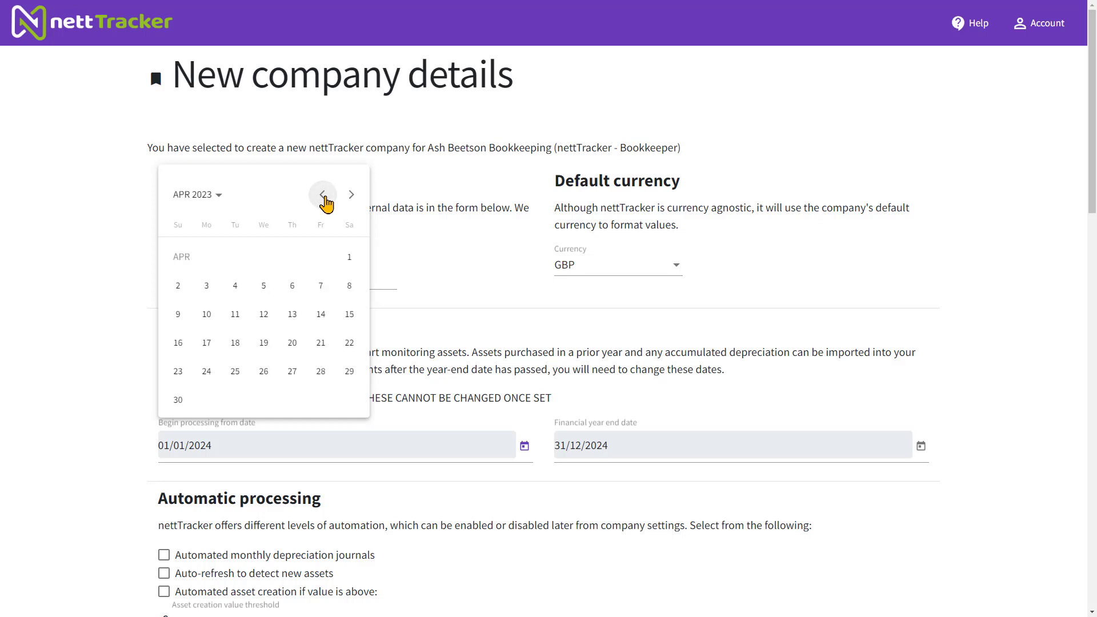
click(322, 195)
click(323, 195)
click(322, 195)
click(323, 195)
click(351, 195)
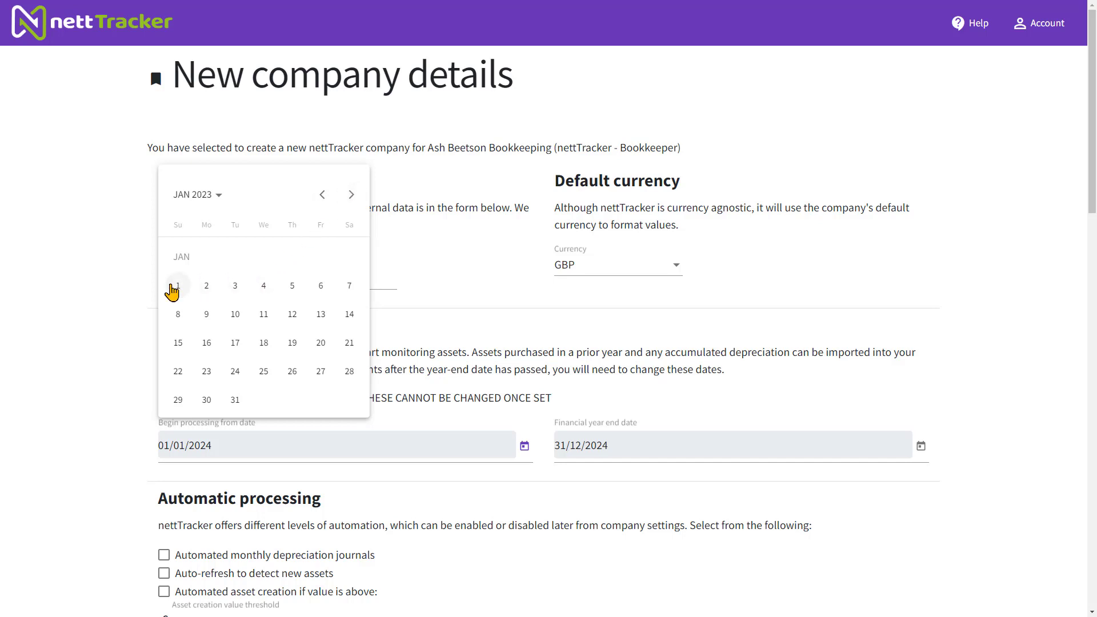
click(176, 287)
Set the new company's financial year end date to 31/12/2023
click(921, 447)
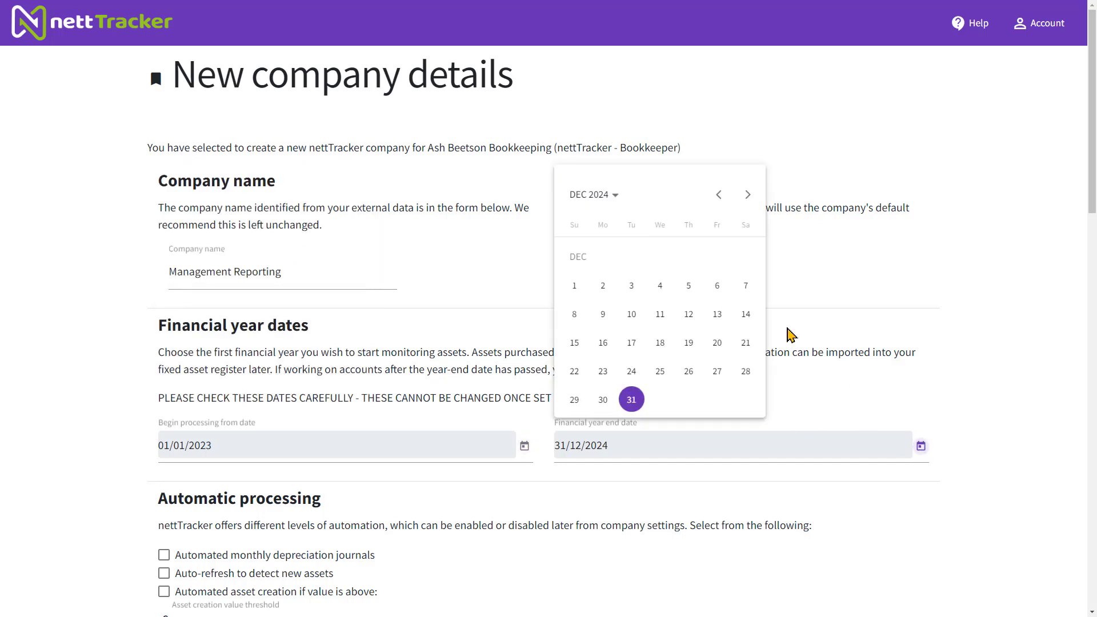
click(612, 197)
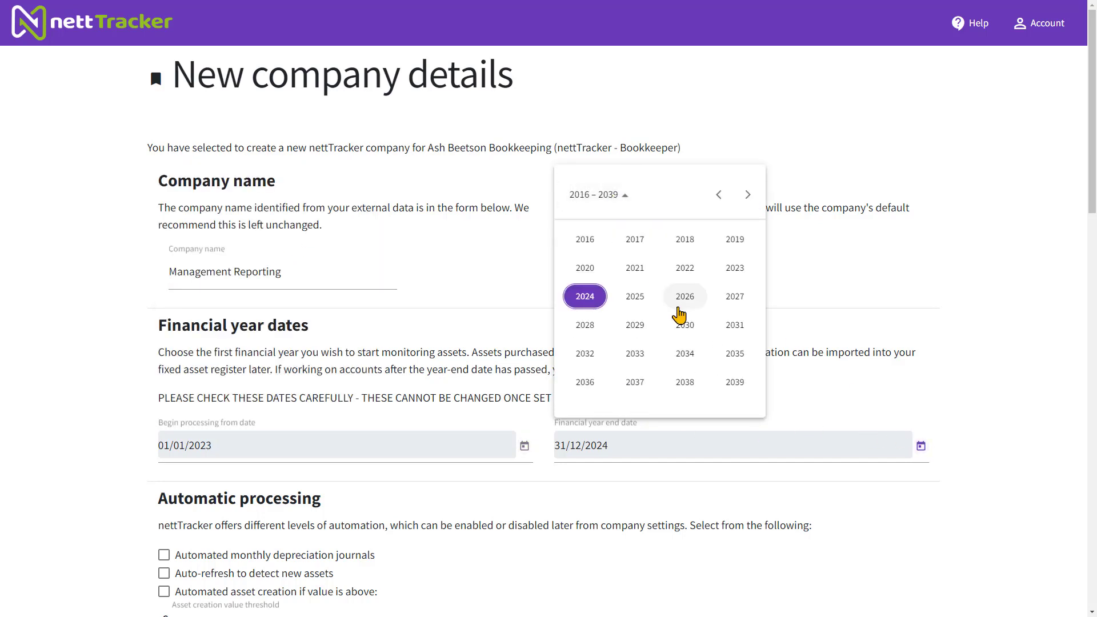
click(736, 273)
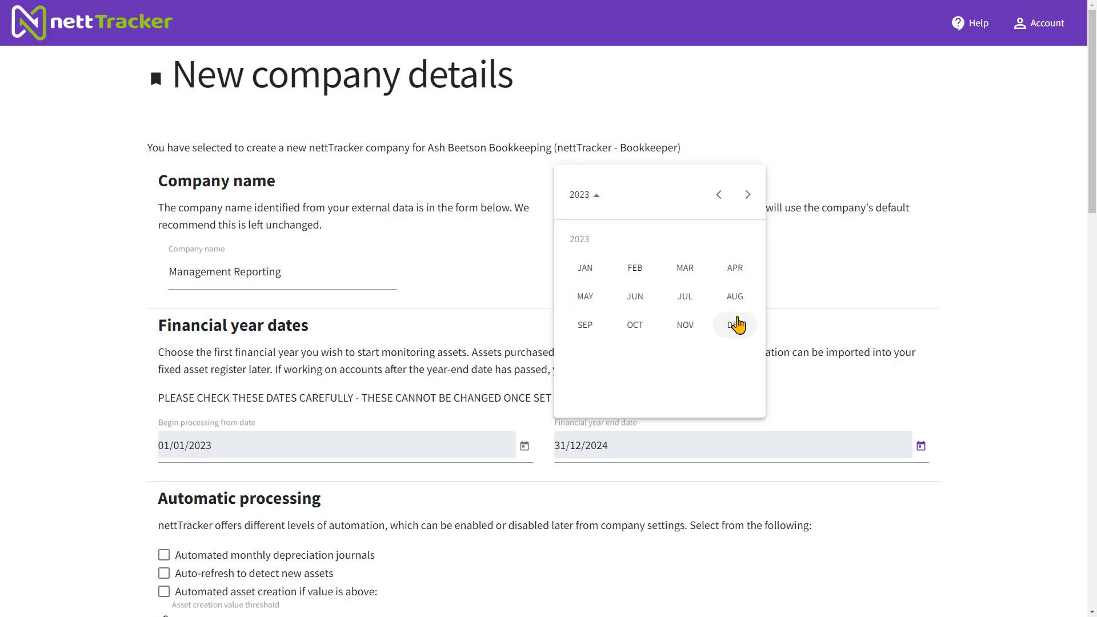
click(735, 324)
click(574, 401)
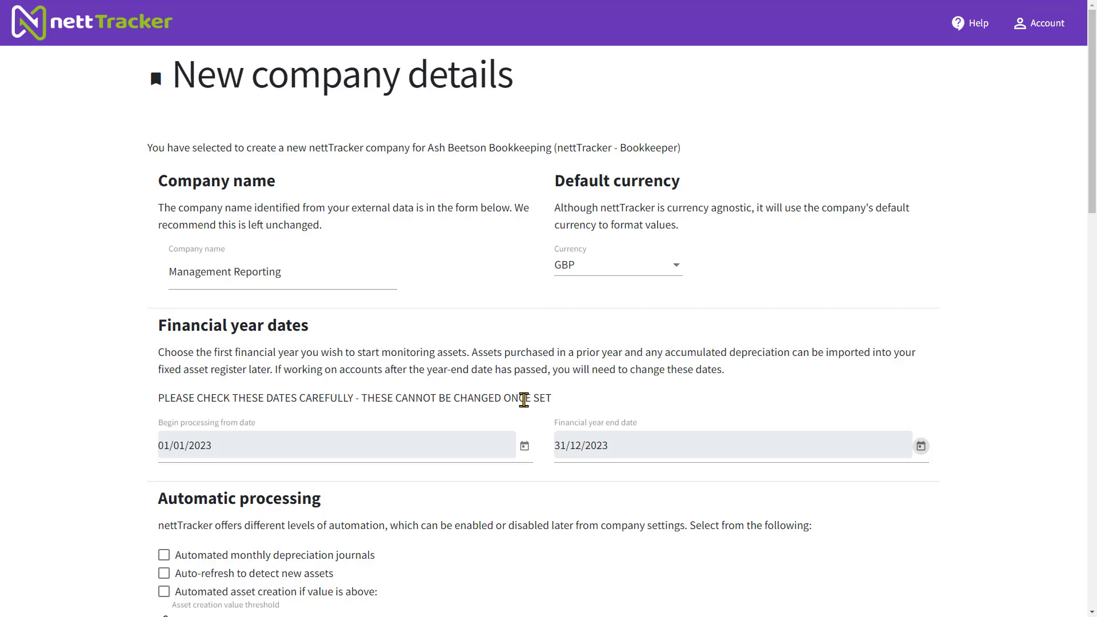
Create the new company and advance the set-up wizard to the asset groups, keeping the existing depreciation rules
scroll(524, 398, down, 3)
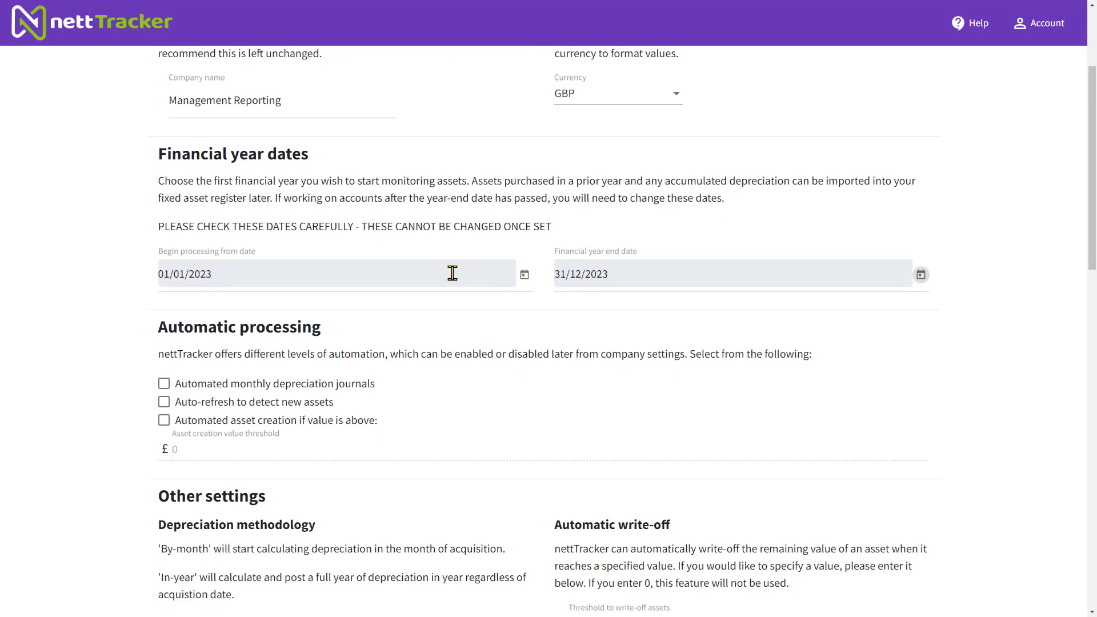
click(453, 273)
click(611, 282)
click(306, 103)
scroll(449, 154, down, 7)
scroll(449, 154, down, 8)
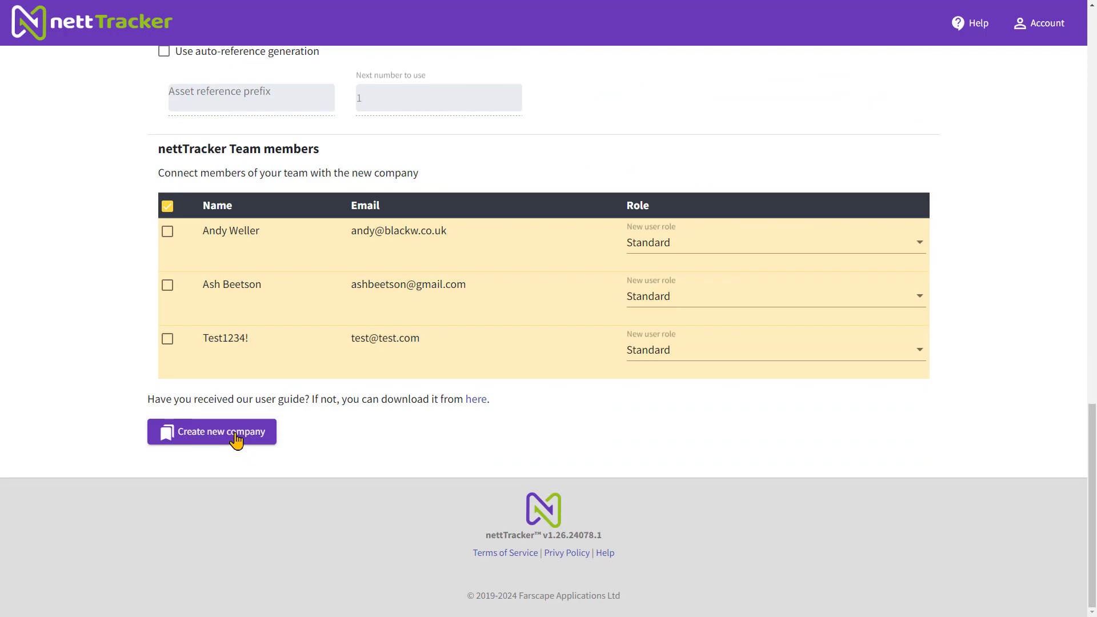
click(235, 434)
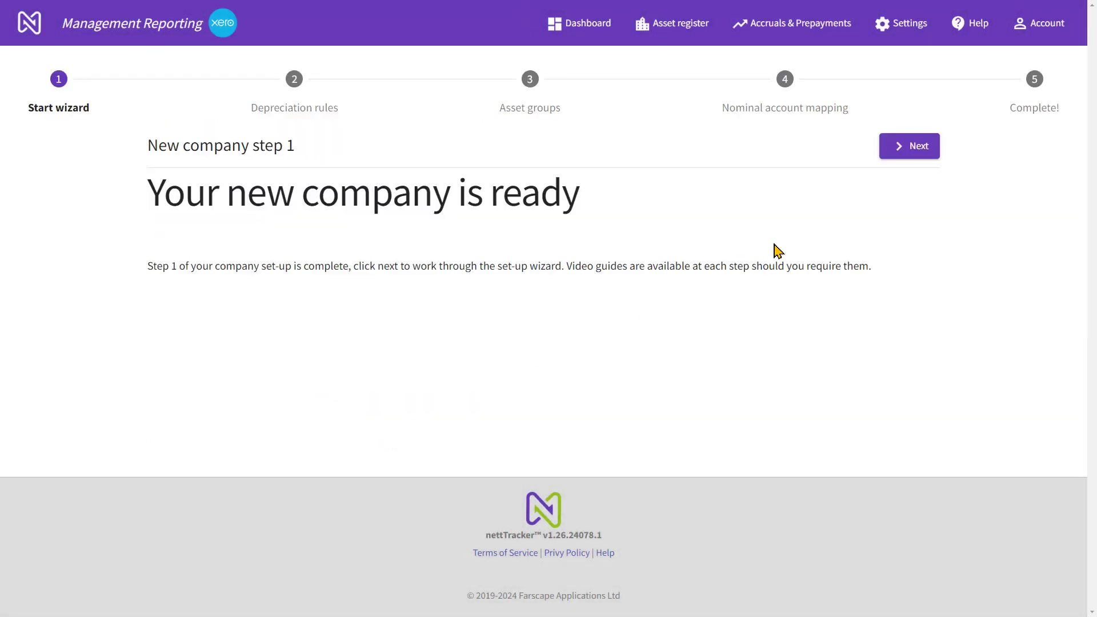
click(900, 155)
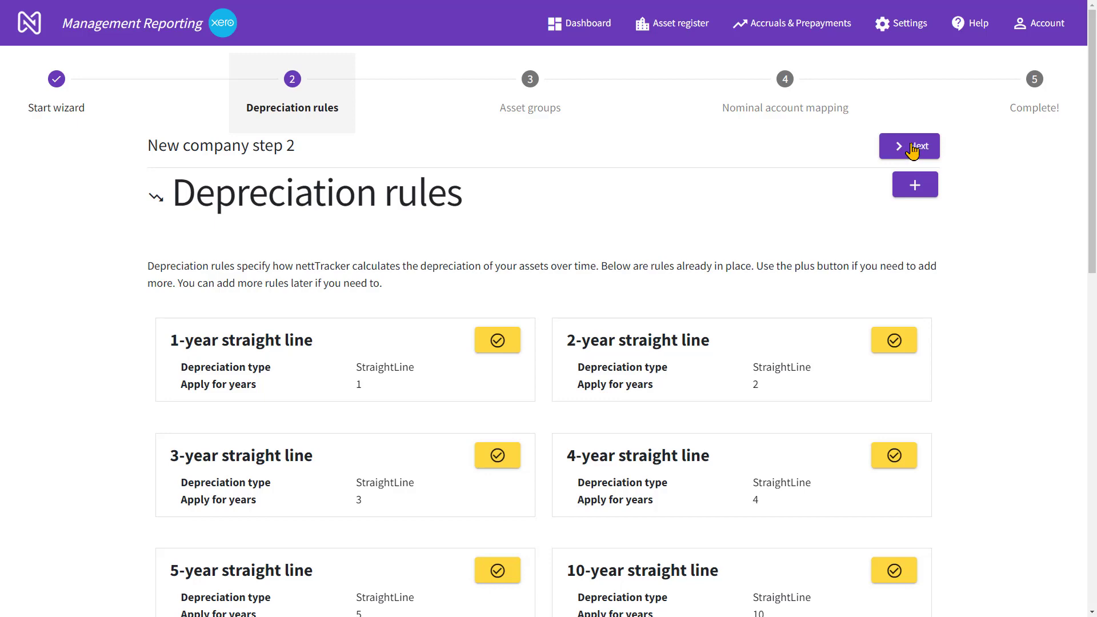
click(912, 148)
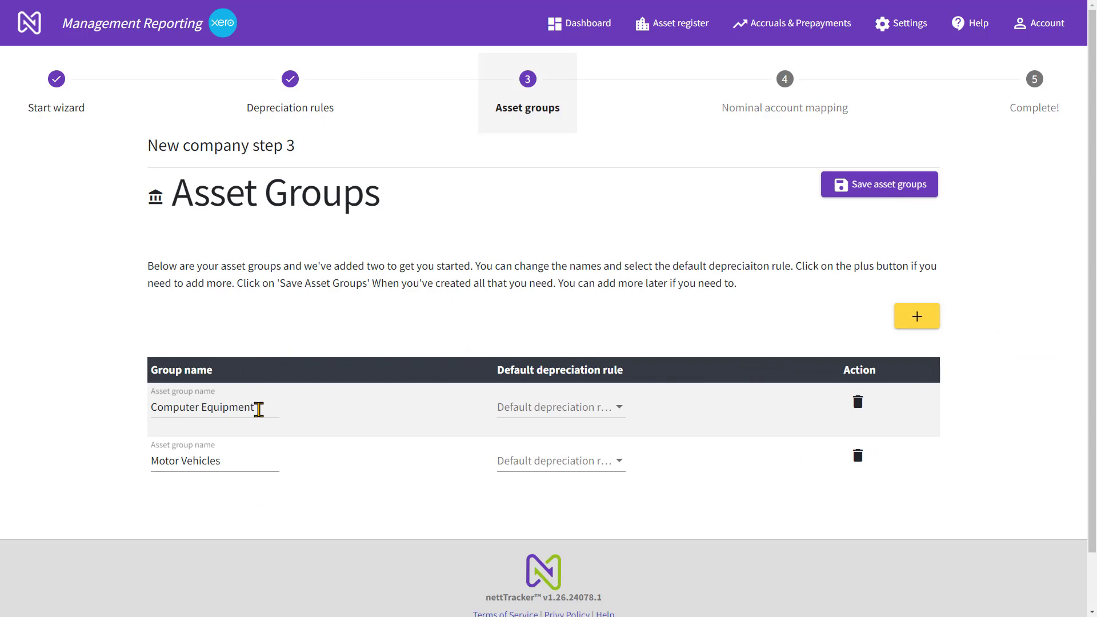
Rename the Computer Equipment asset group to Office Equipment and give it the 3-year straight line default depreciation rule
drag(200, 408, 115, 412)
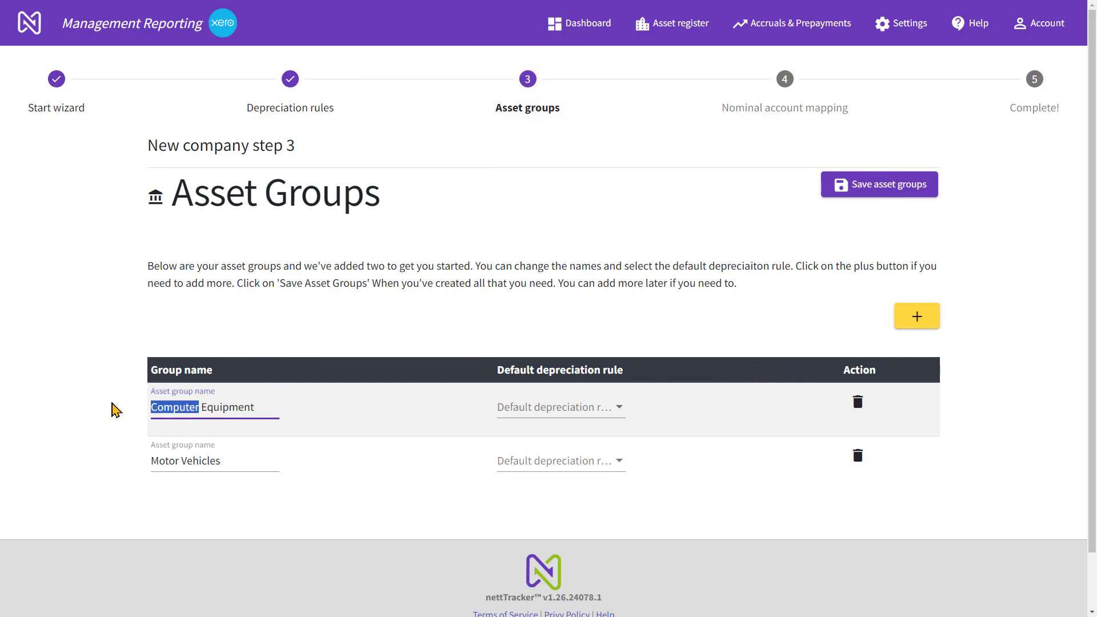
text(Office)
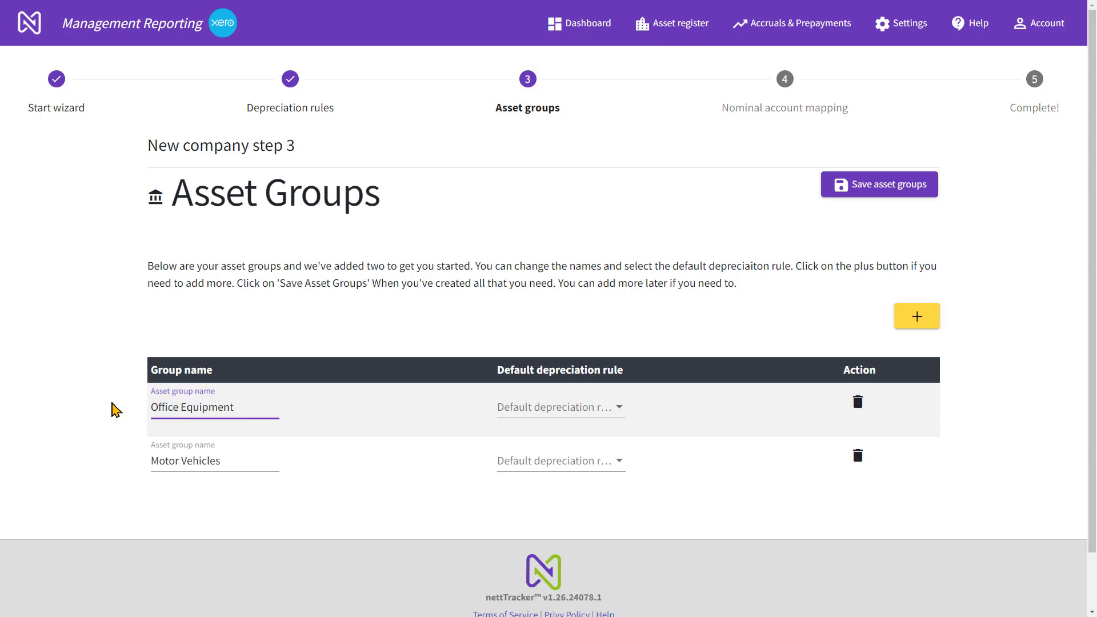
click(537, 414)
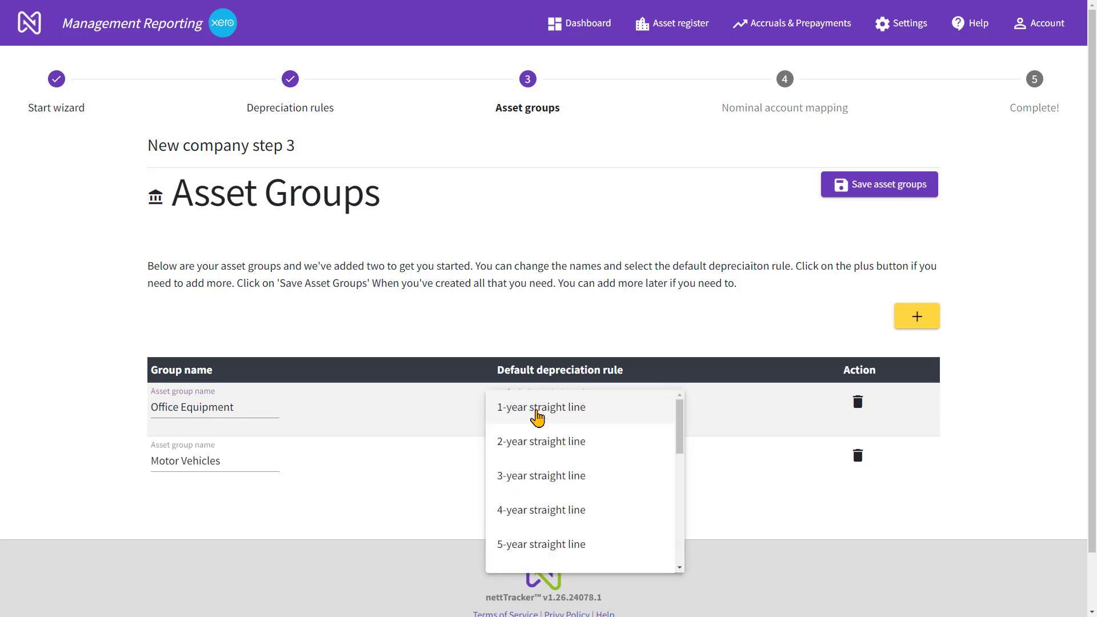
click(523, 477)
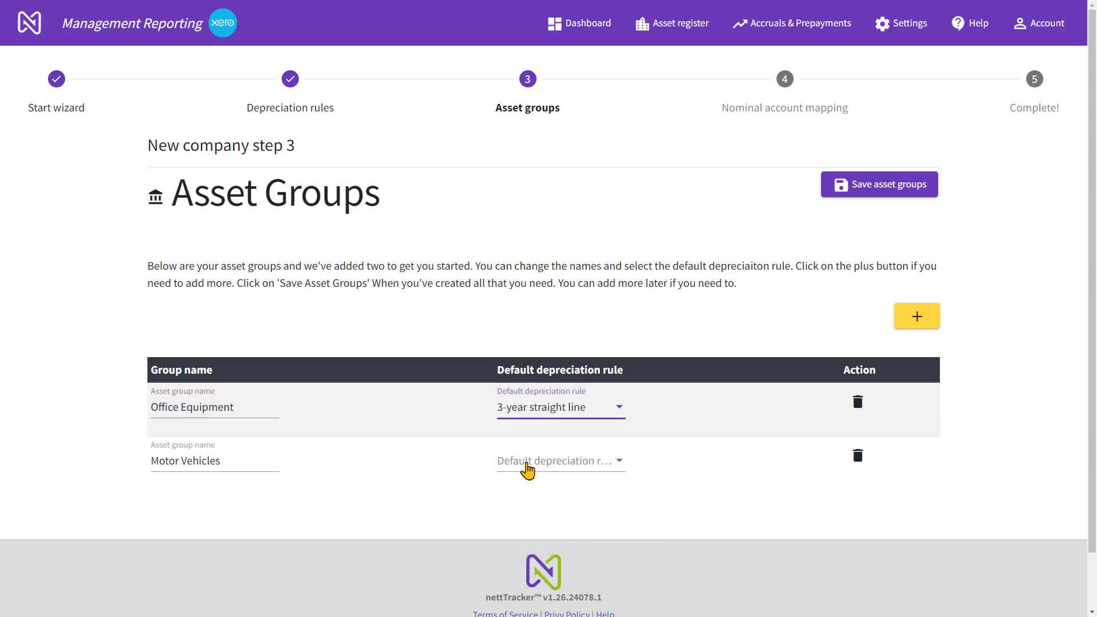
Assign the 4-year straight line default depreciation rule to Motor Vehicles and save the asset groups
click(526, 468)
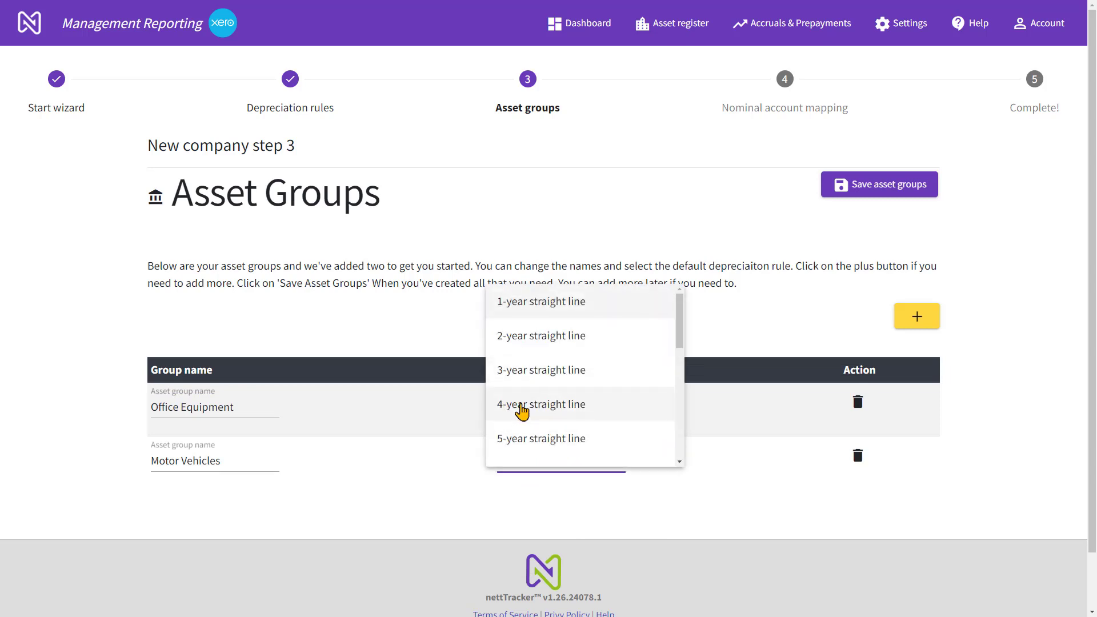
click(521, 409)
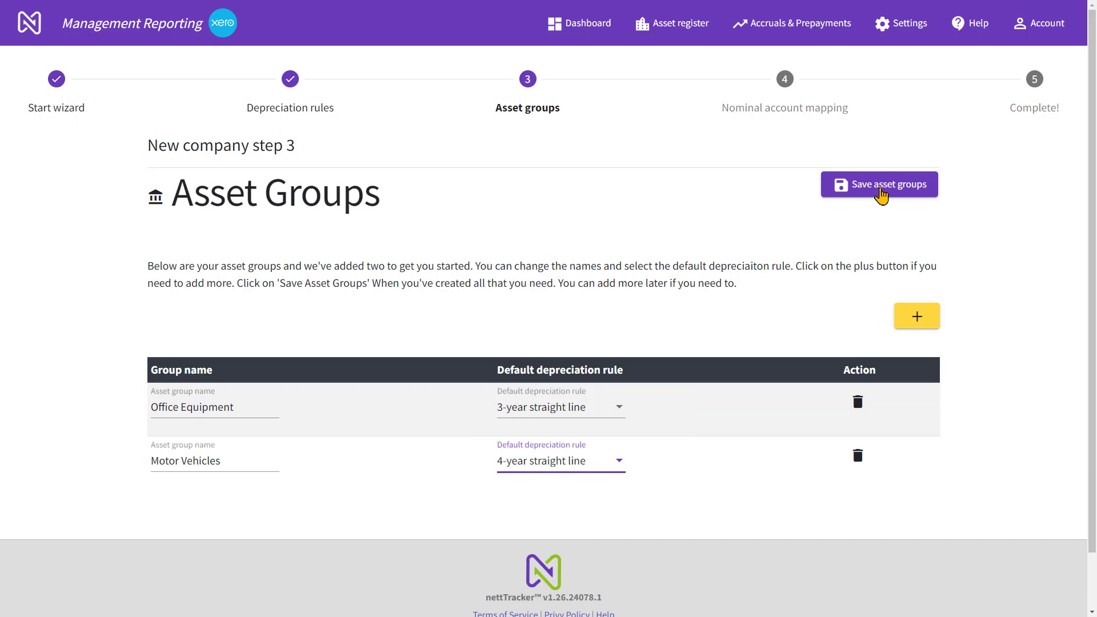
click(881, 193)
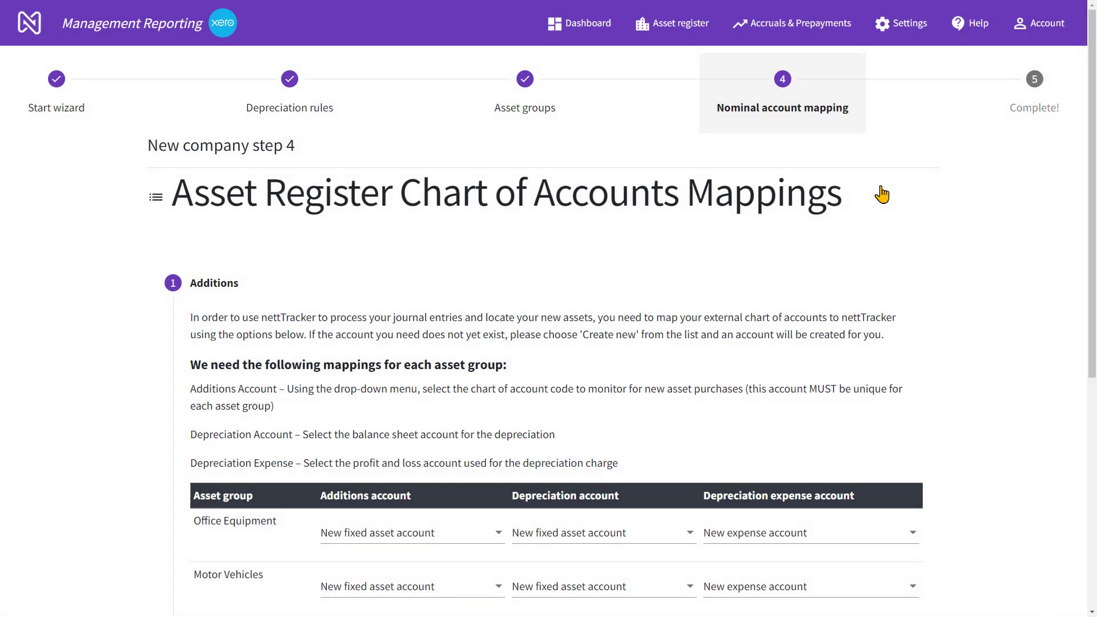
Map the additions accounts: Office Equipment for the Office Equipment group and Motor Vehicles for the Motor Vehicles group
scroll(440, 417, down, 2)
click(414, 428)
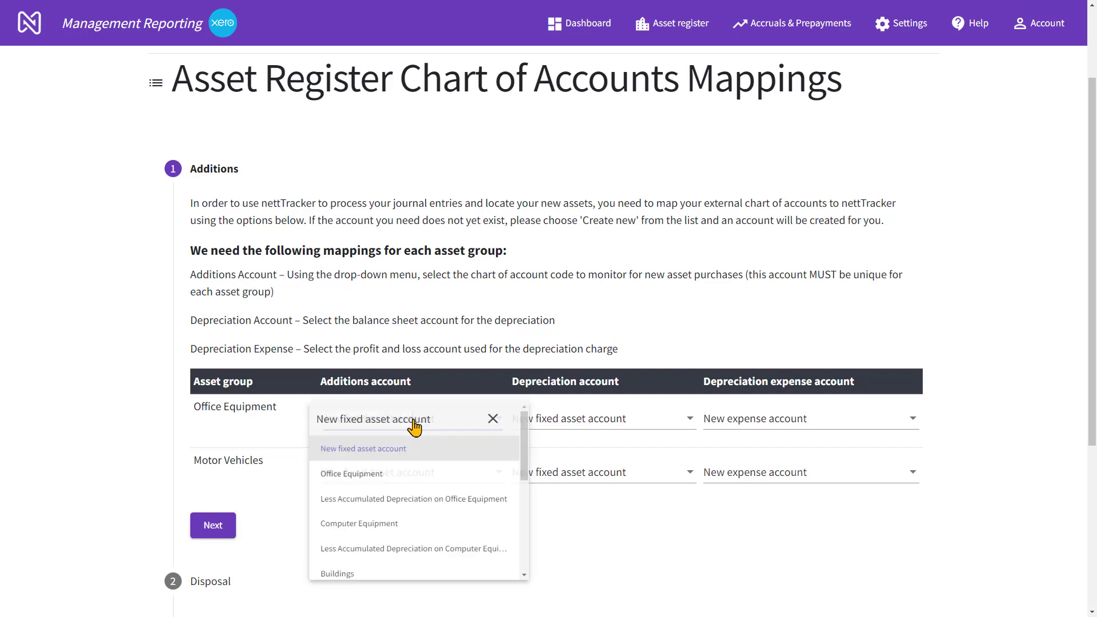
text(off)
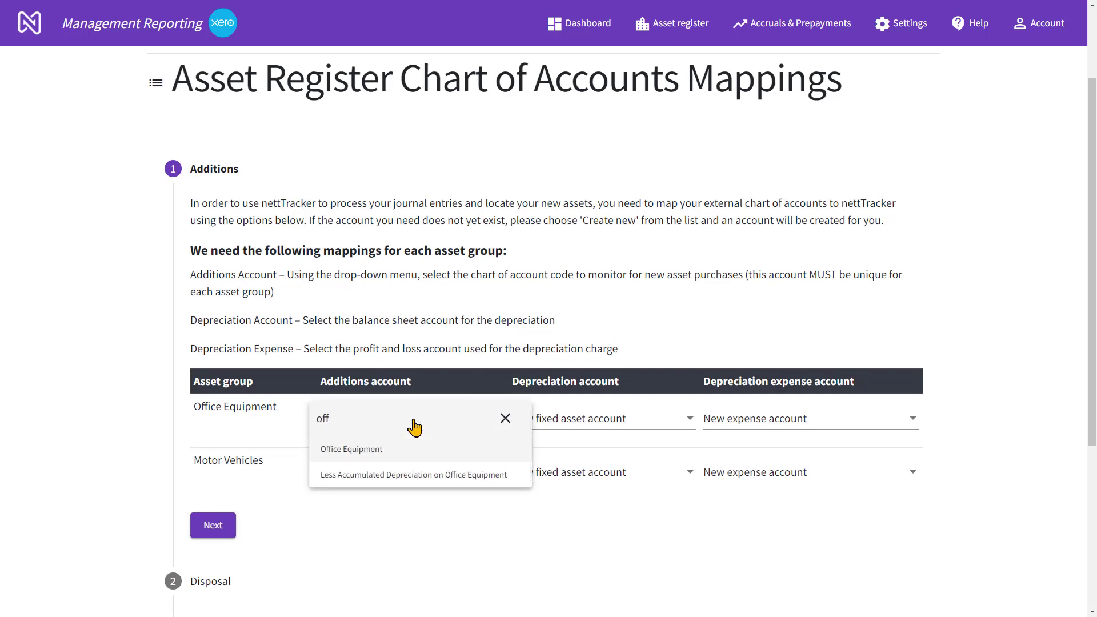
click(364, 454)
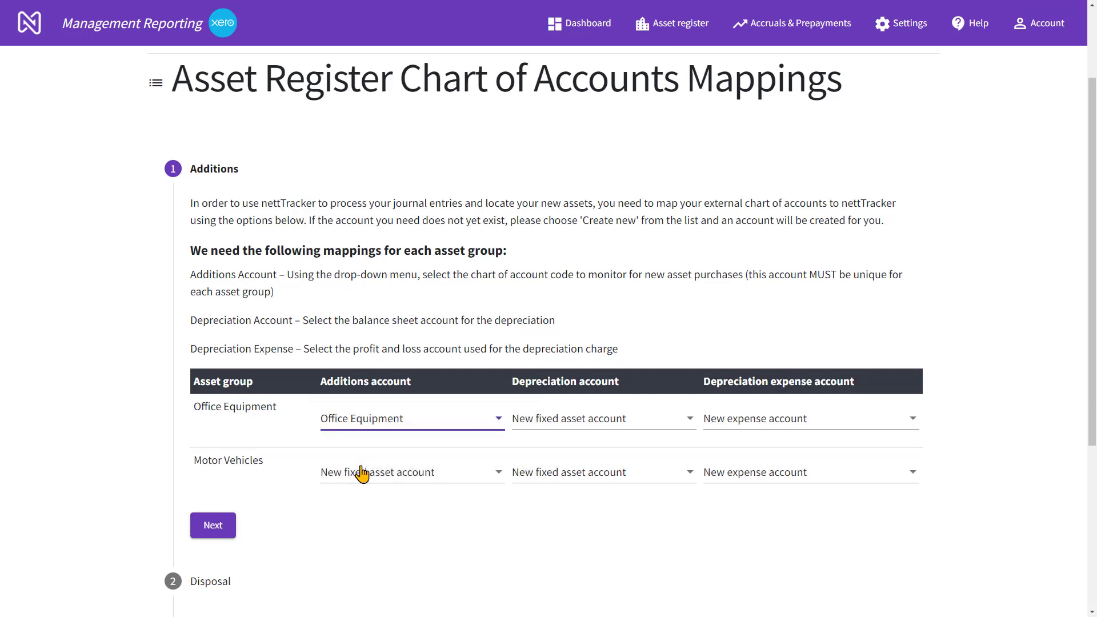
click(360, 474)
text(mo)
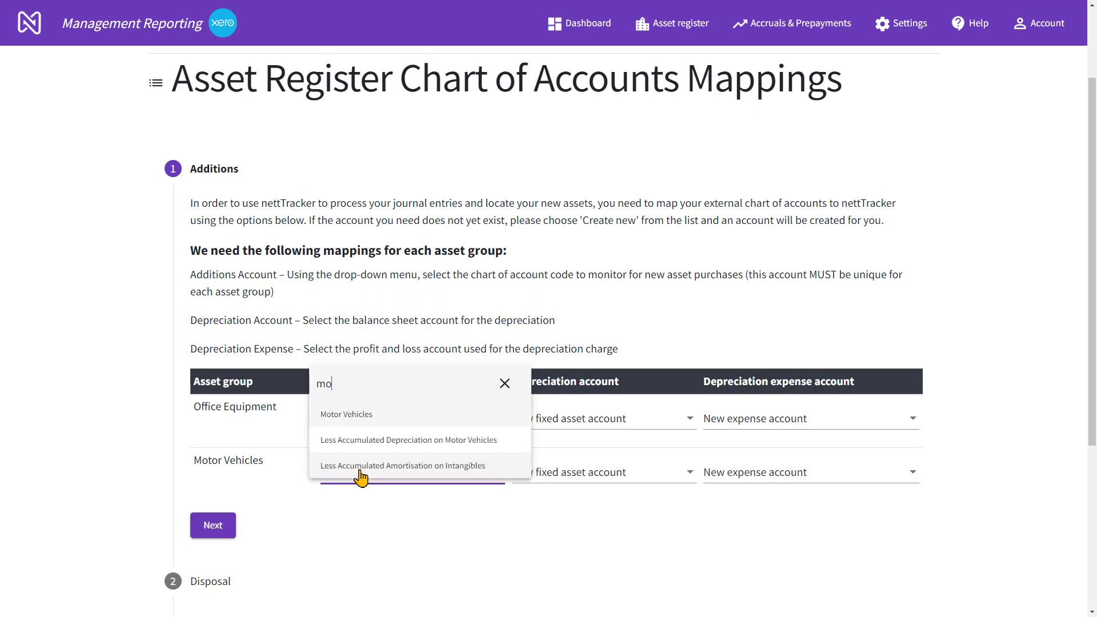
click(348, 414)
Map both groups' depreciation accounts to Less Accumulated Depreciation on Office Equipment and Less Accumulated Depreciation on Motor Vehicles respectively
click(618, 423)
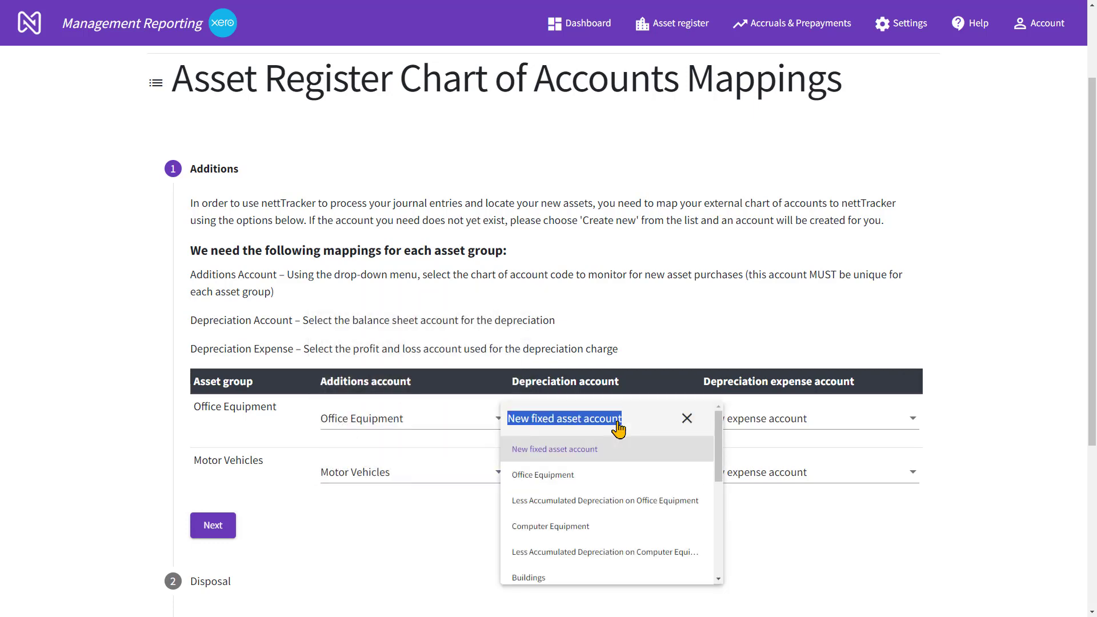
text(of)
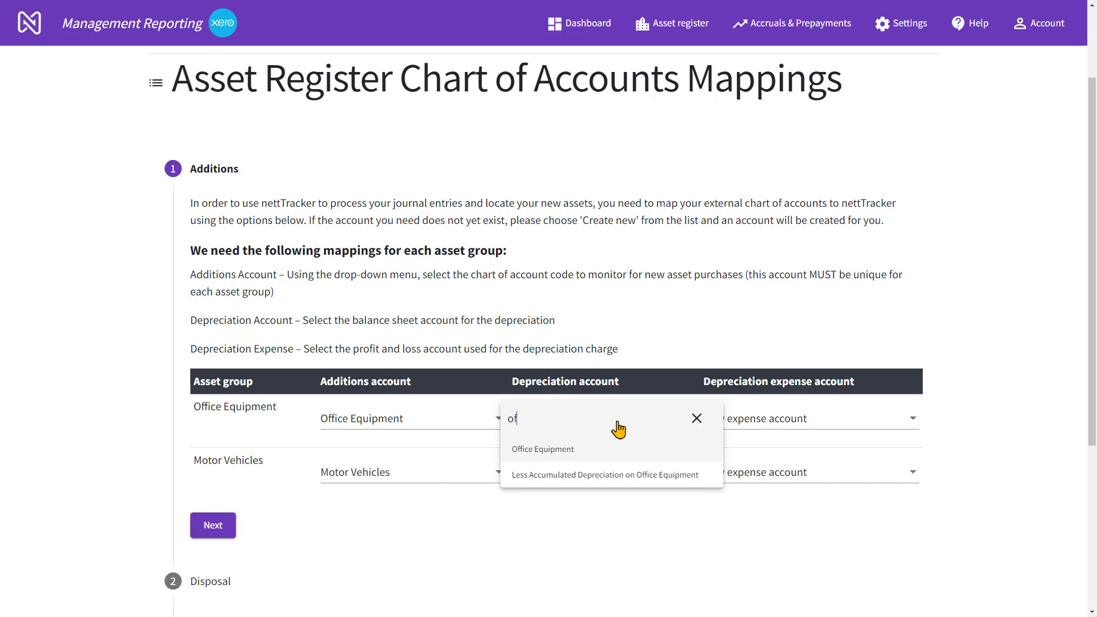
click(600, 474)
click(601, 474)
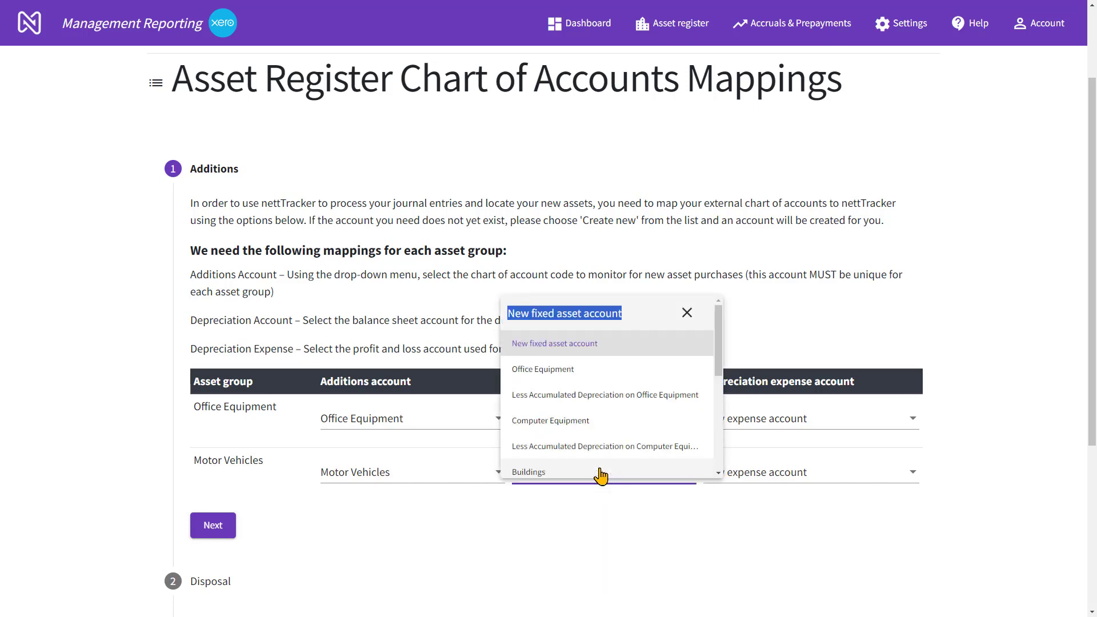
scroll(601, 474, down, 3)
text(mot)
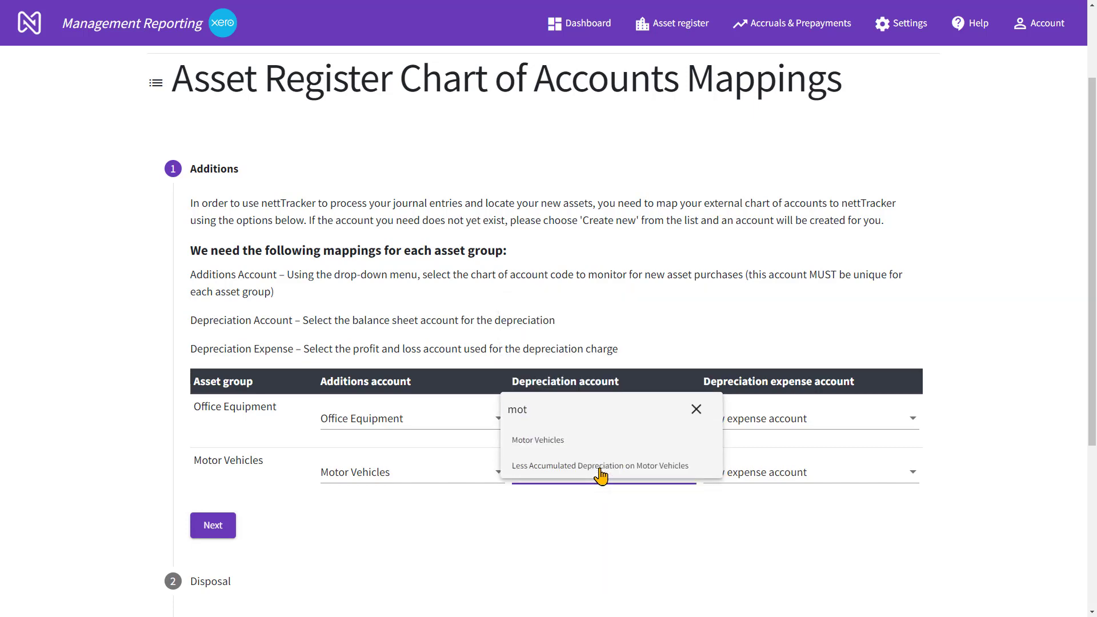
click(601, 474)
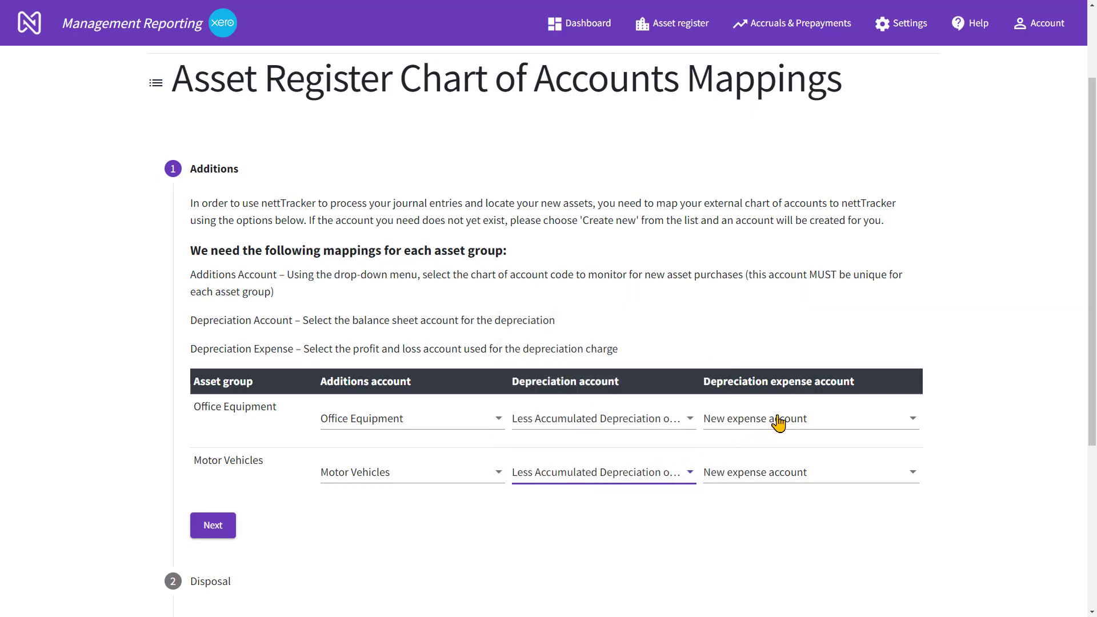
Map both groups' depreciation expense accounts to Depreciation Expense and continue to the Disposal mappings
click(778, 423)
text(dep)
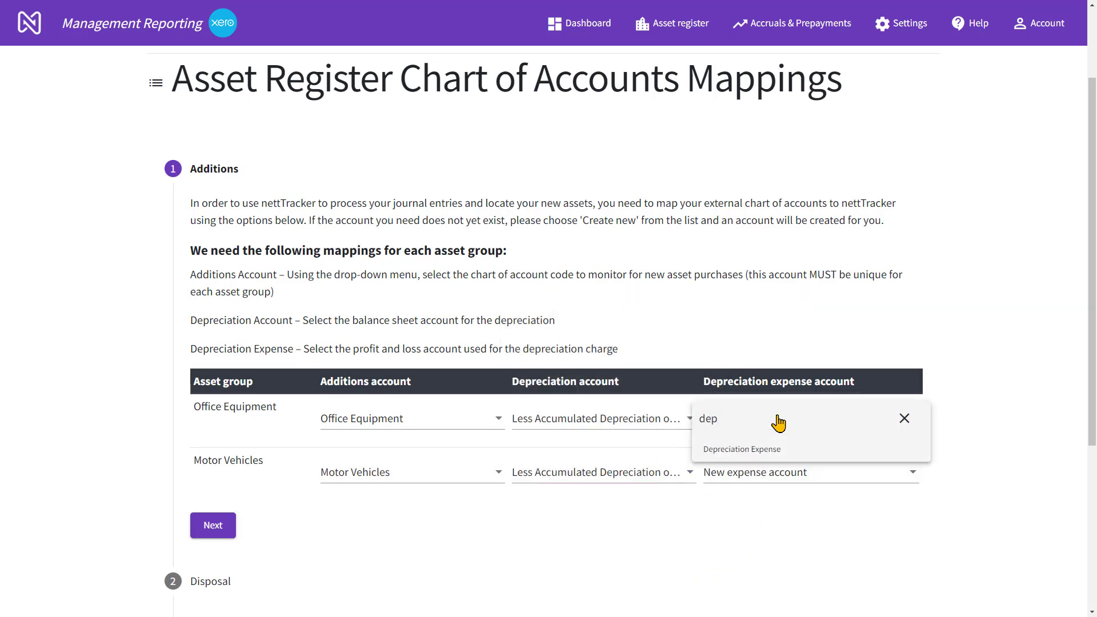
click(748, 451)
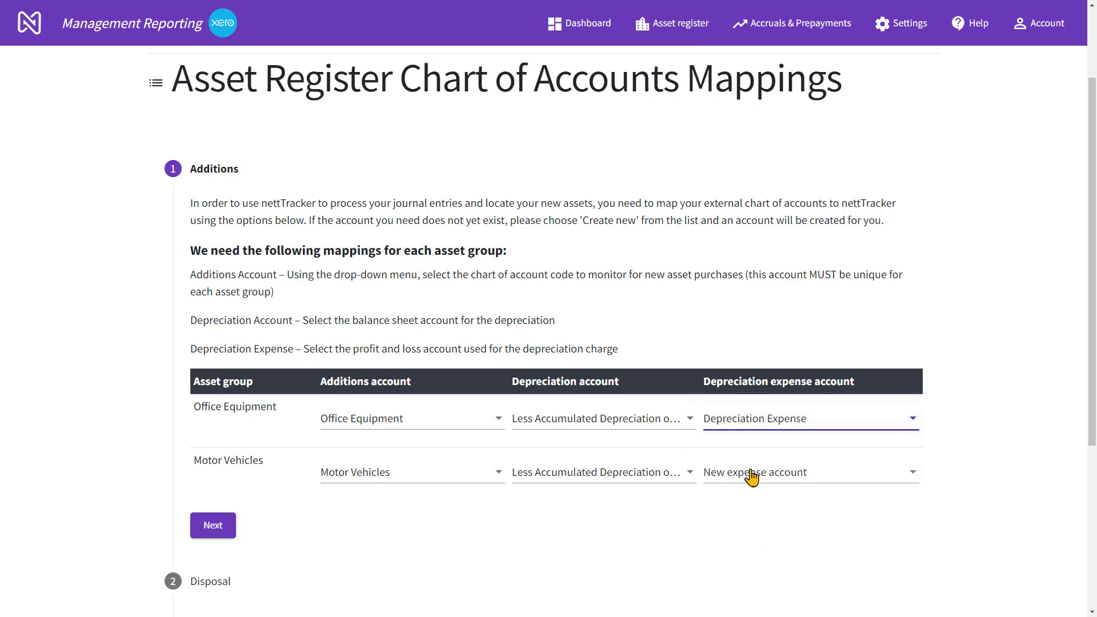
click(759, 479)
text(depo)
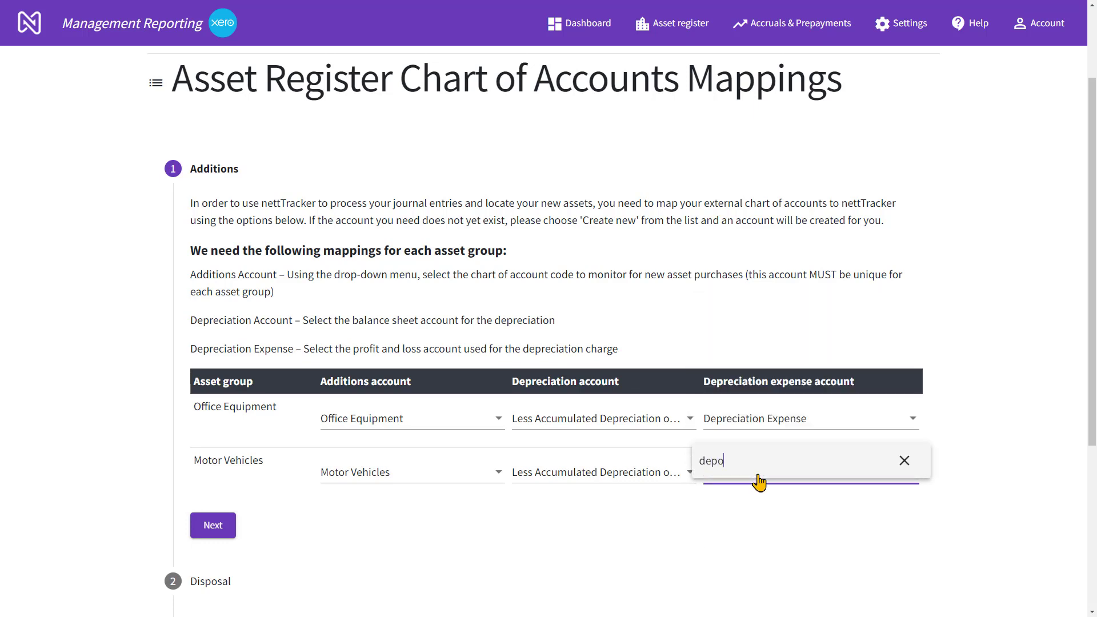
key(BackSpace)
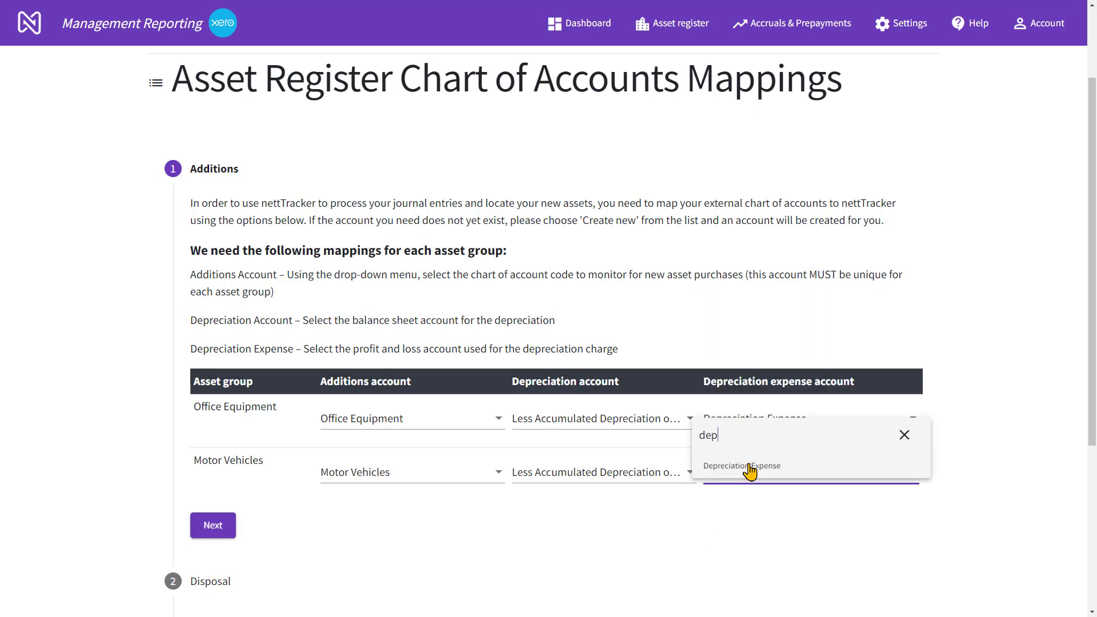
click(750, 470)
click(212, 530)
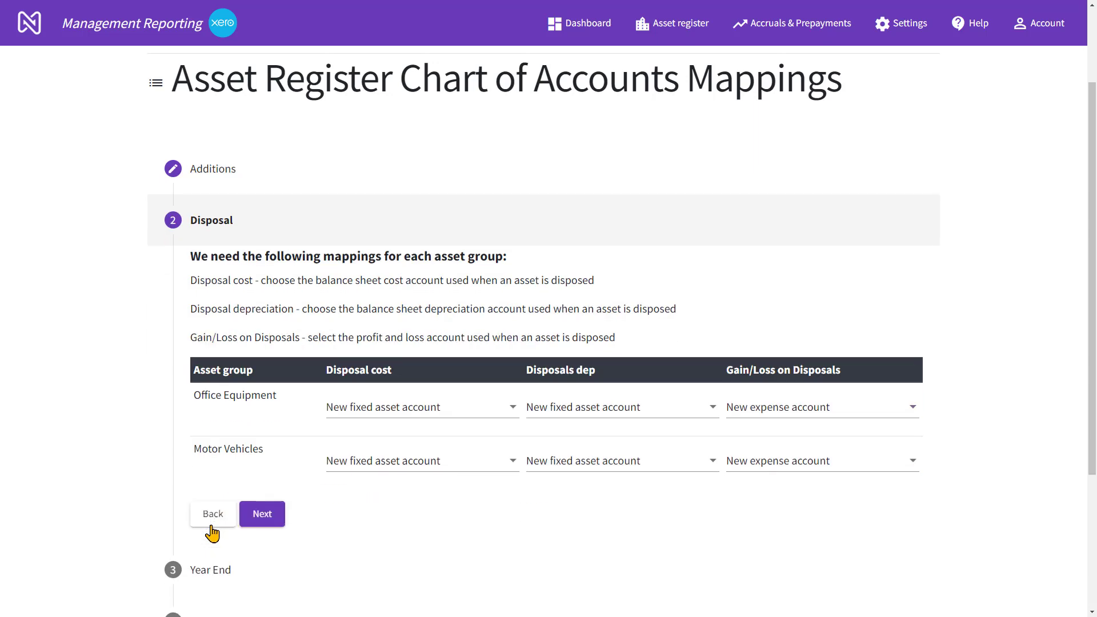
click(393, 417)
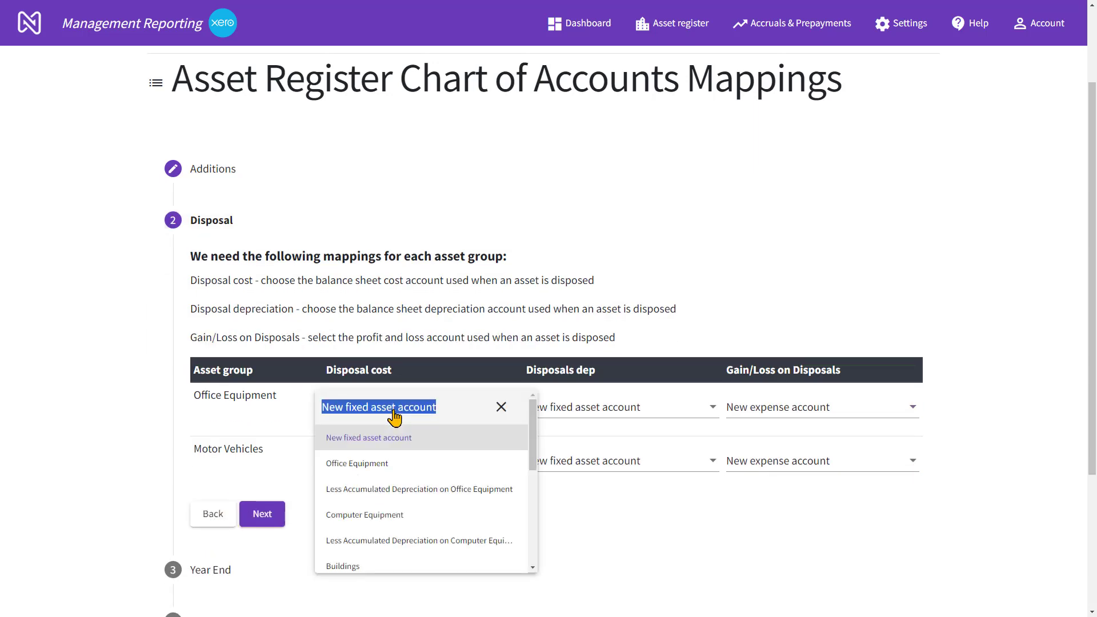
text(mot)
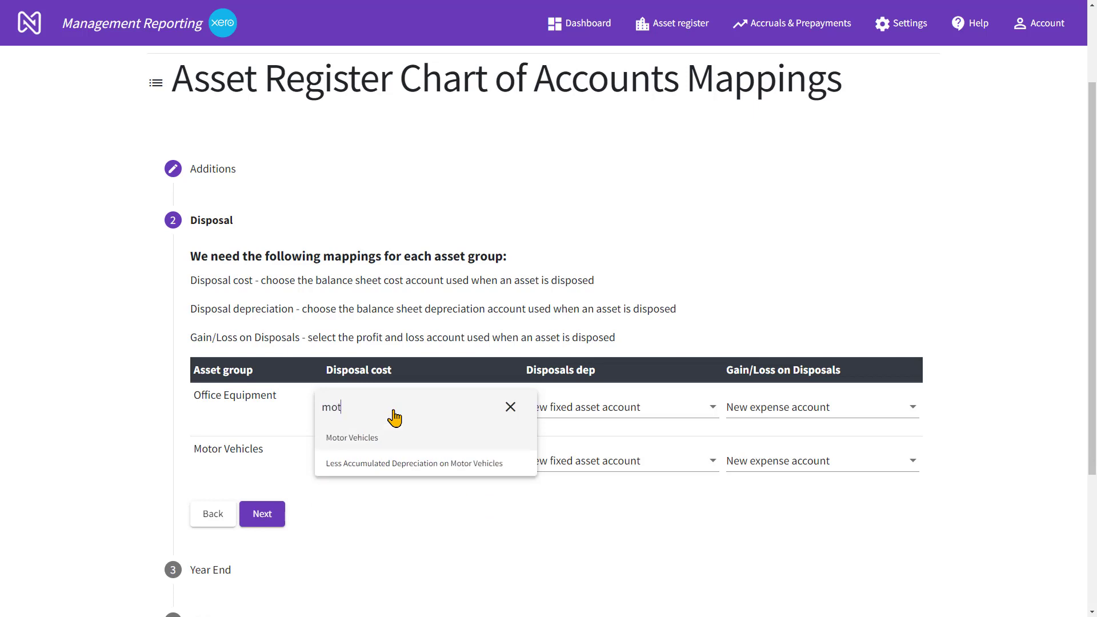
click(375, 437)
click(372, 459)
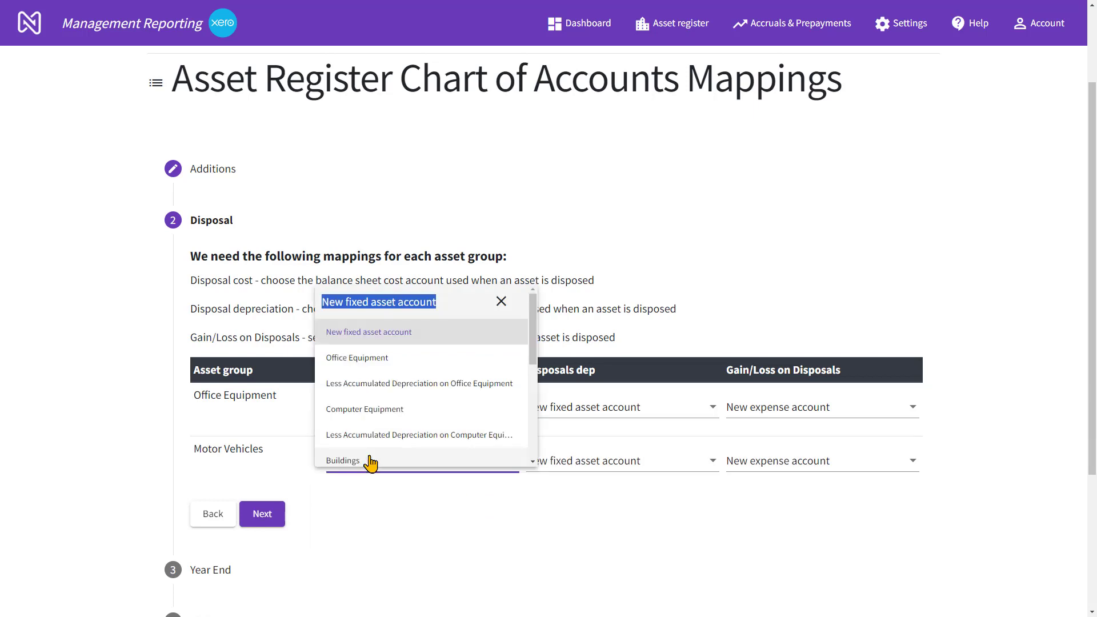
click(371, 461)
Map the disposal cost accounts: Office Equipment for the Office Equipment group and Motor Vehicles for the Motor Vehicles group
click(399, 411)
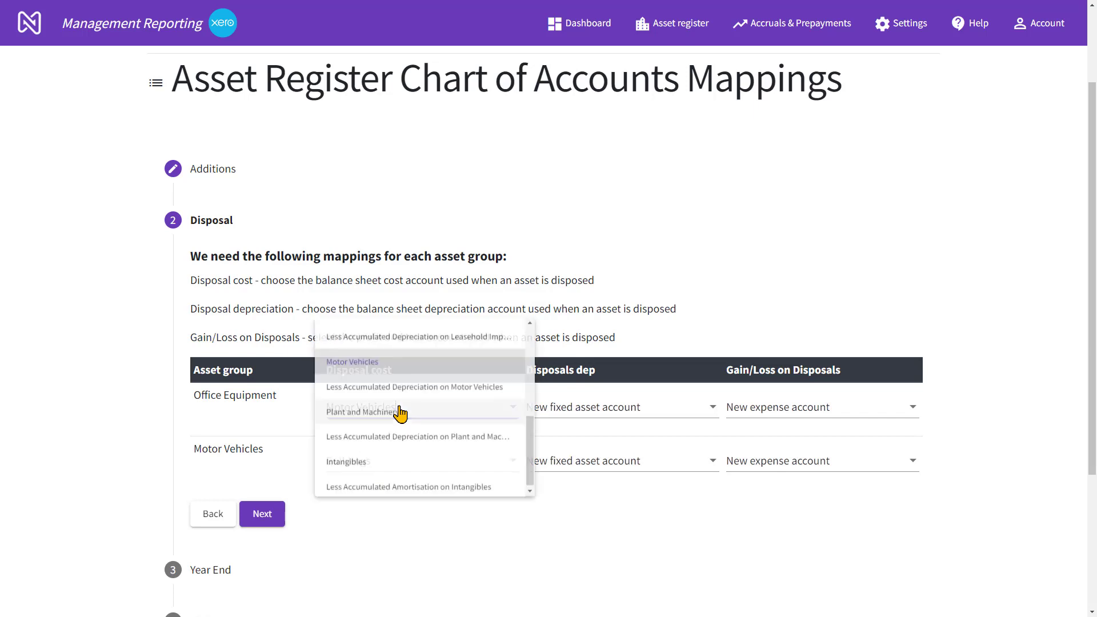
text(off)
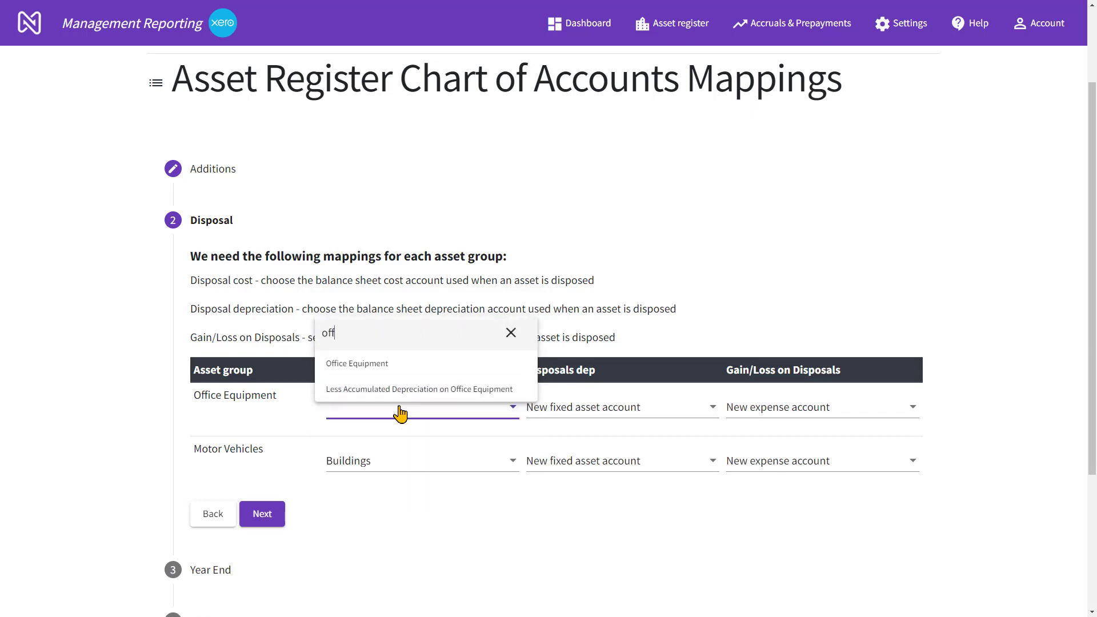
click(366, 366)
click(367, 462)
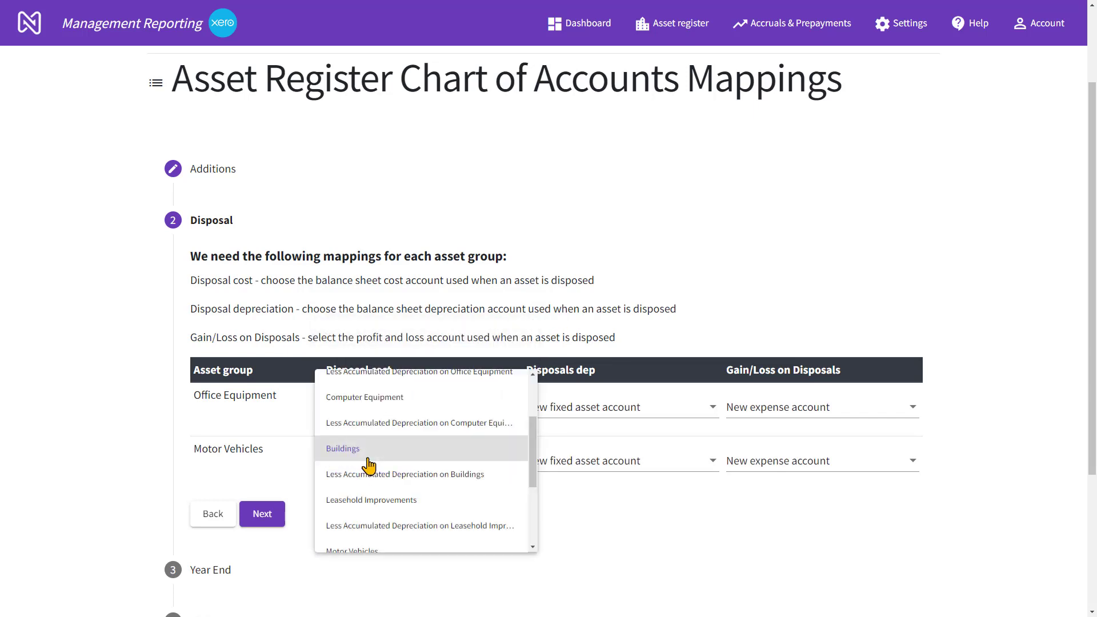
text(moto)
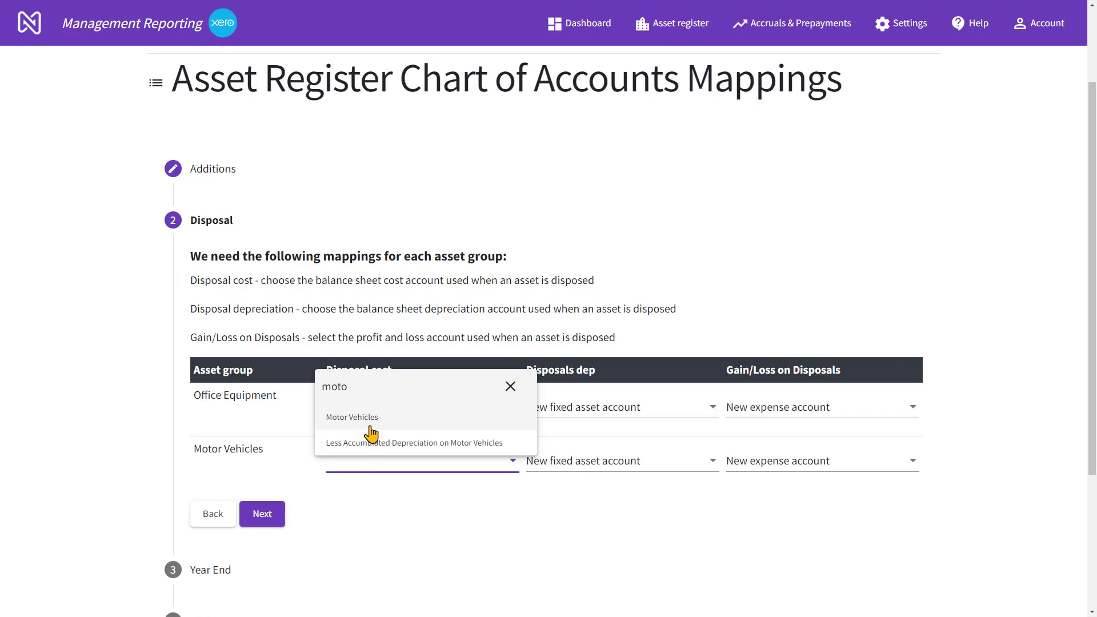
click(370, 427)
Map the disposals depreciation accounts to Less Accumulated Depreciation on Office Equipment and Less Accumulated Depreciation on Motor Vehicles for their respective groups
click(663, 408)
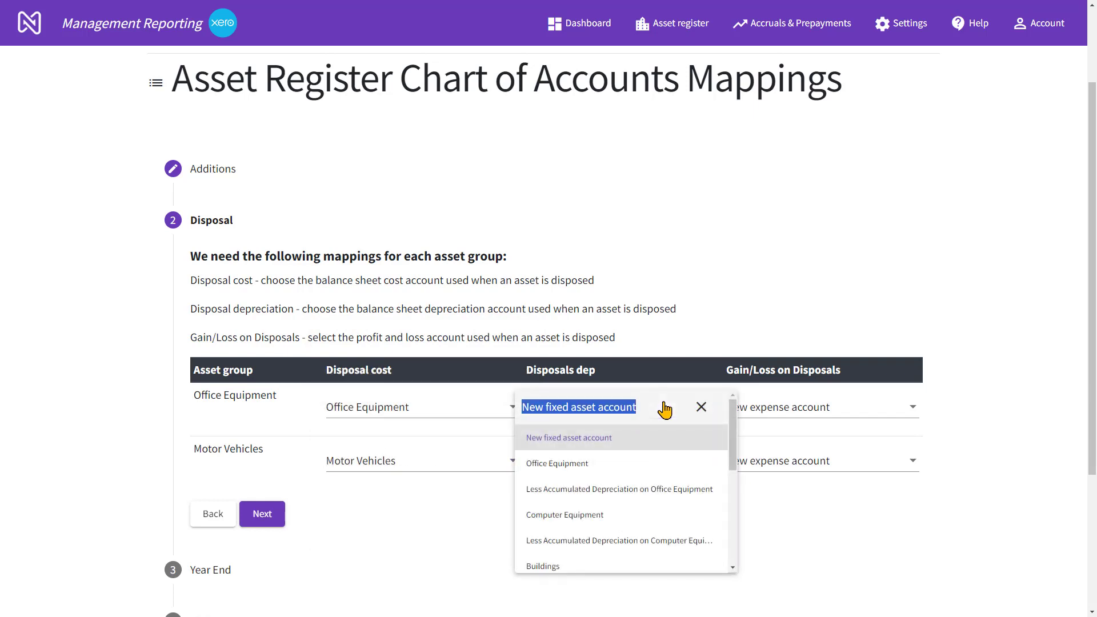
text(off)
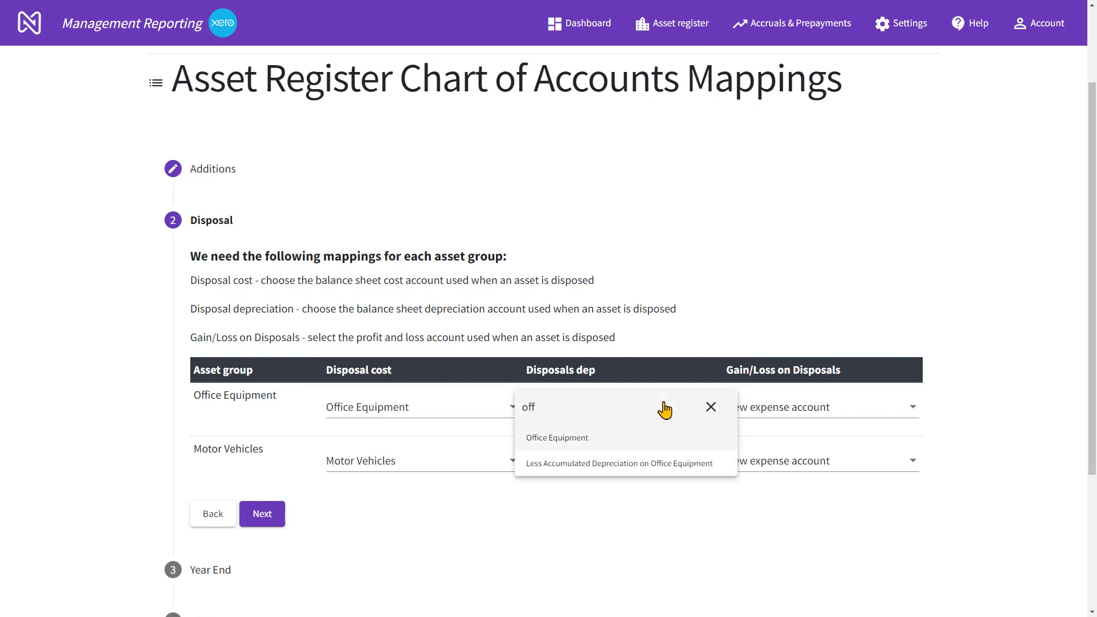
click(628, 464)
click(627, 467)
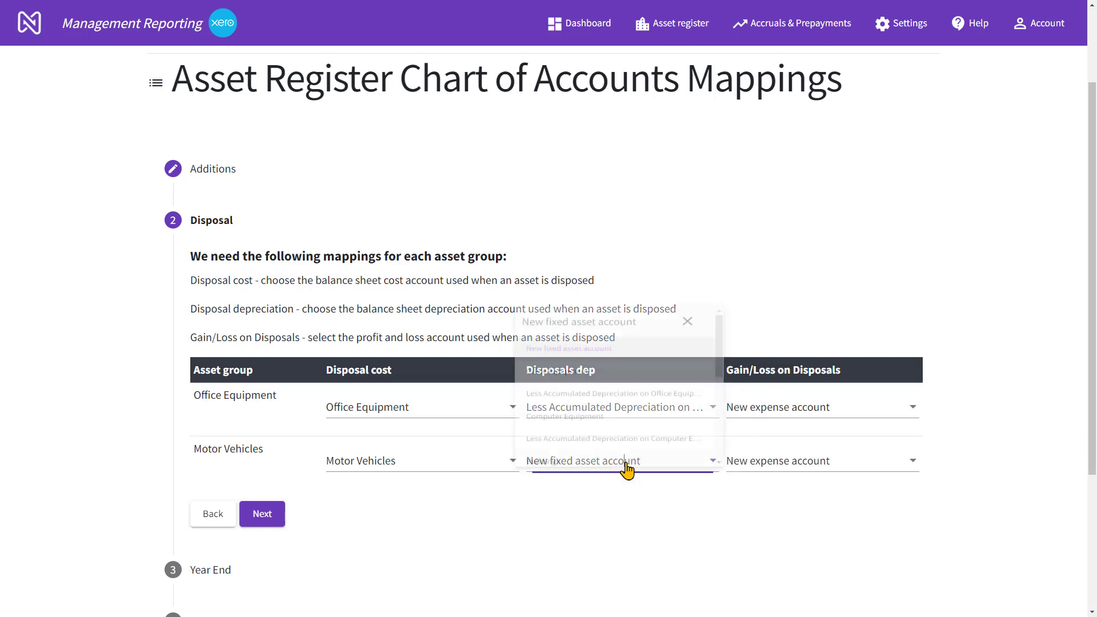
text(moto)
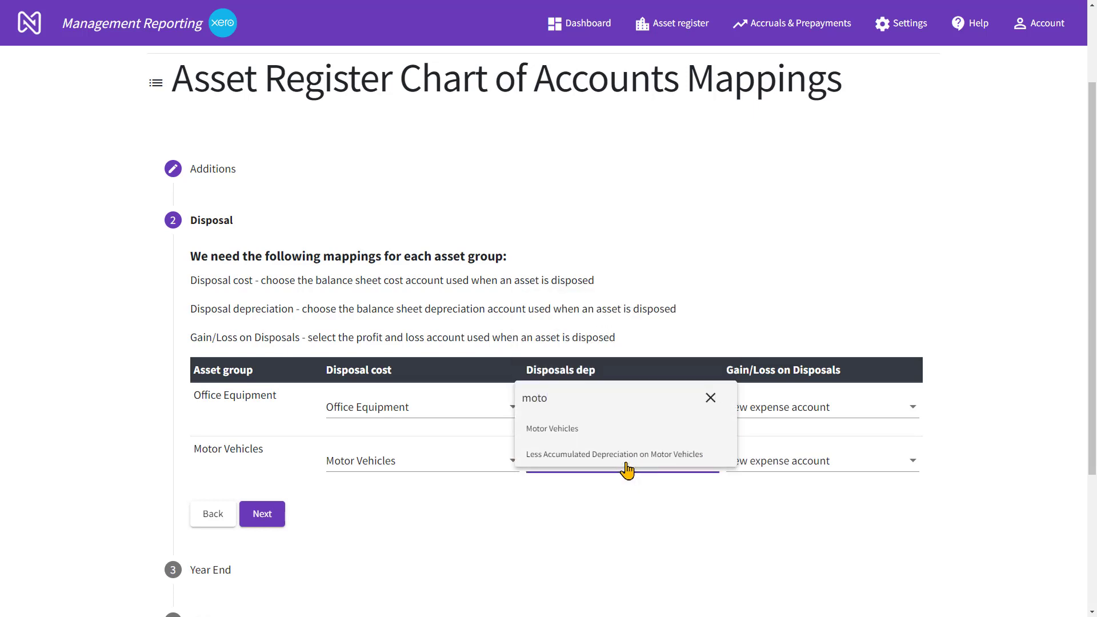
click(540, 432)
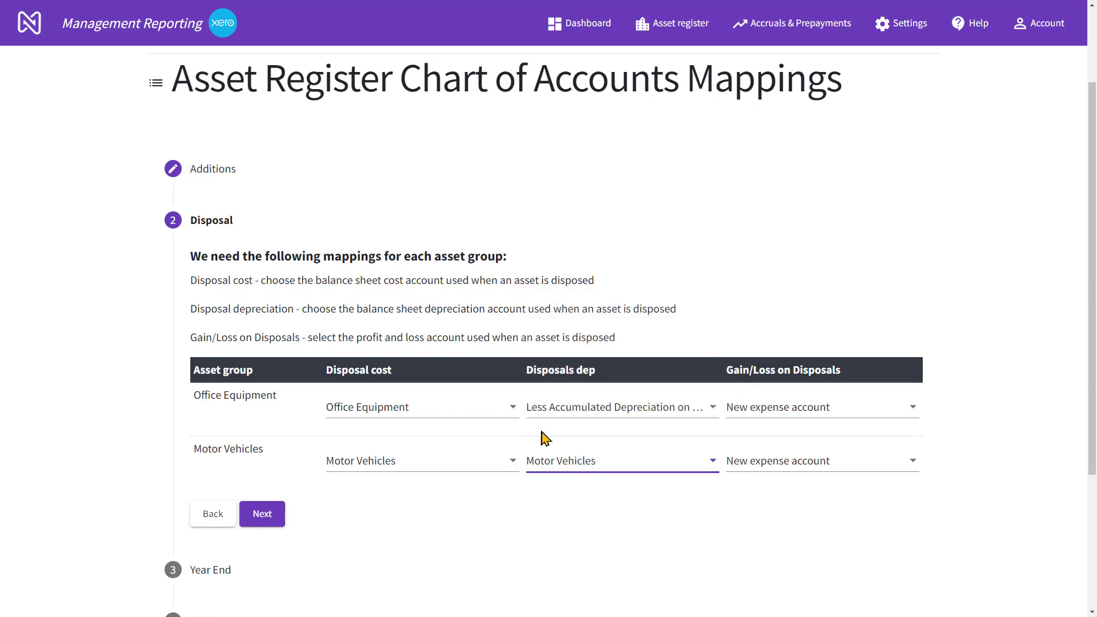
click(628, 466)
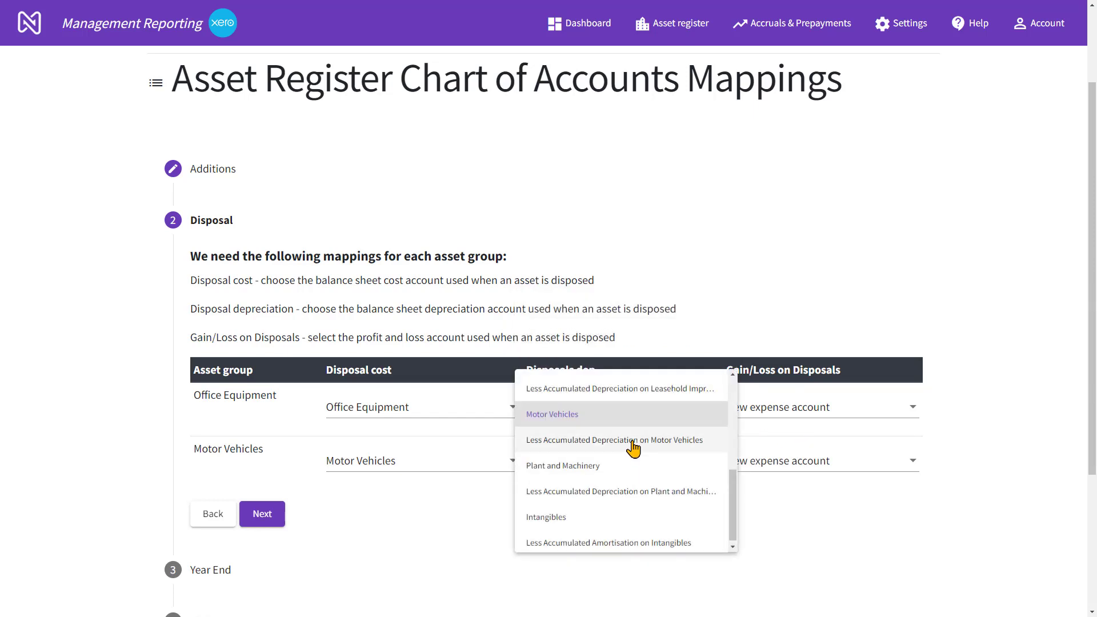
click(631, 441)
Search Office Equipment's Gain/Loss on Disposals accounts for "gain" and "dis", and select New expense account
click(841, 411)
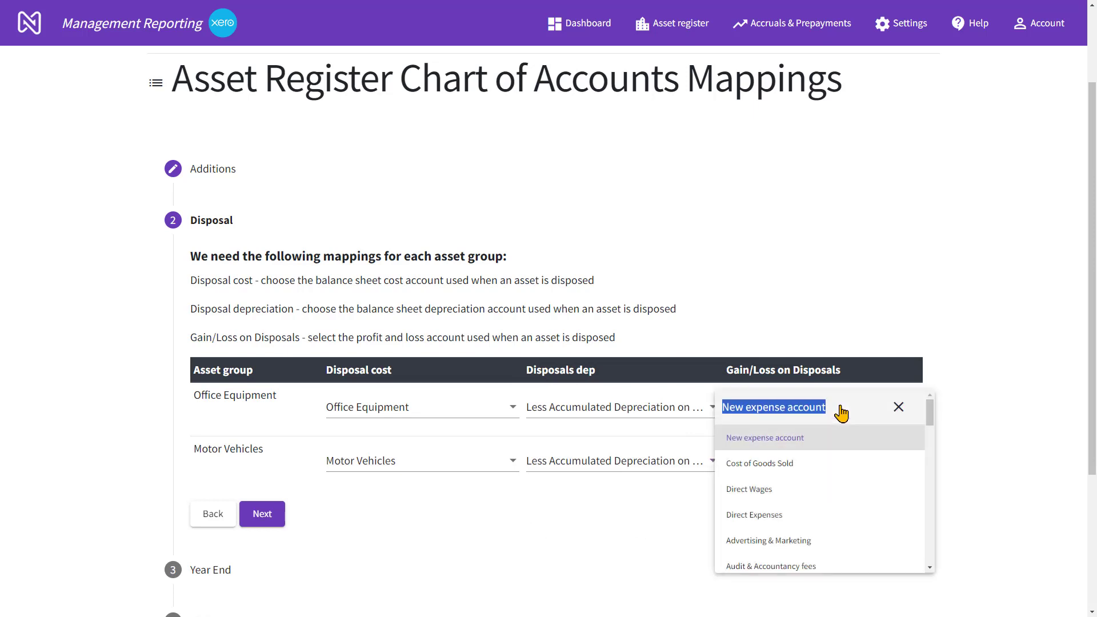
text(gain)
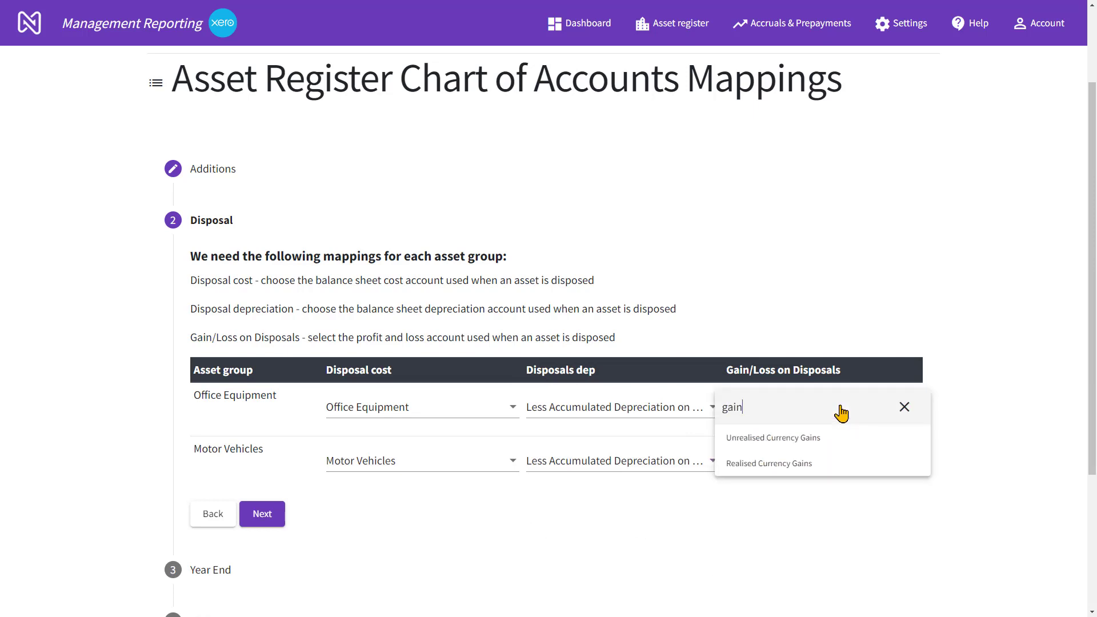
key(BackSpace)
key(BackSpace)
key(BackSpace)
key(BackSpace)
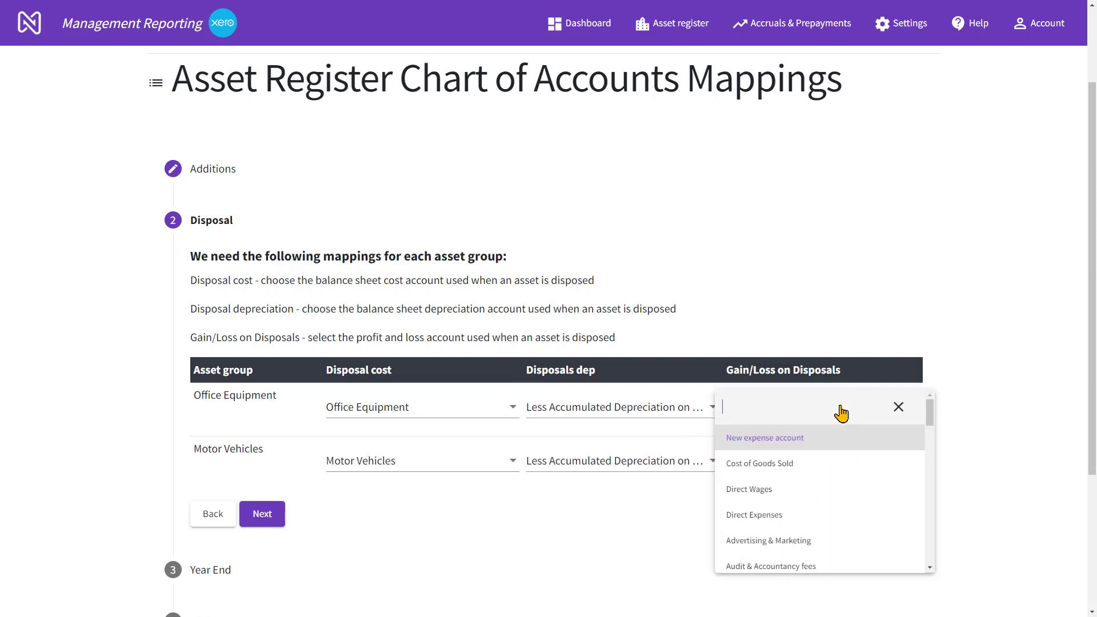
text(dis)
key(BackSpace)
key(BackSpace)
key(BackSpace)
click(780, 444)
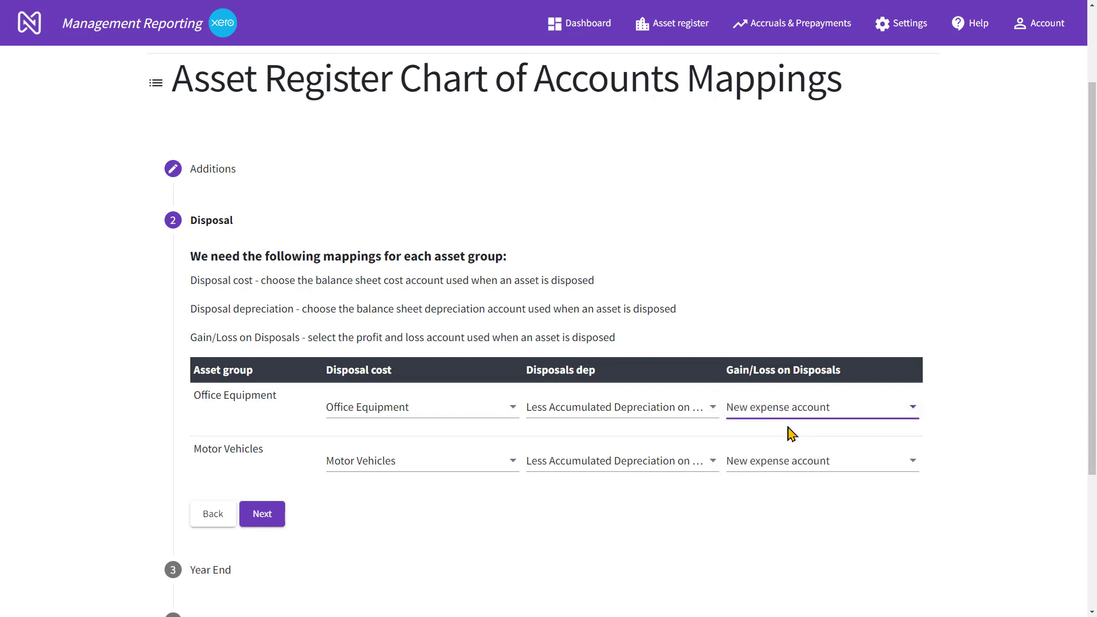
Proceed to Year End, save the mappings without in-year movement accounts, and go to the company dashboard
click(278, 521)
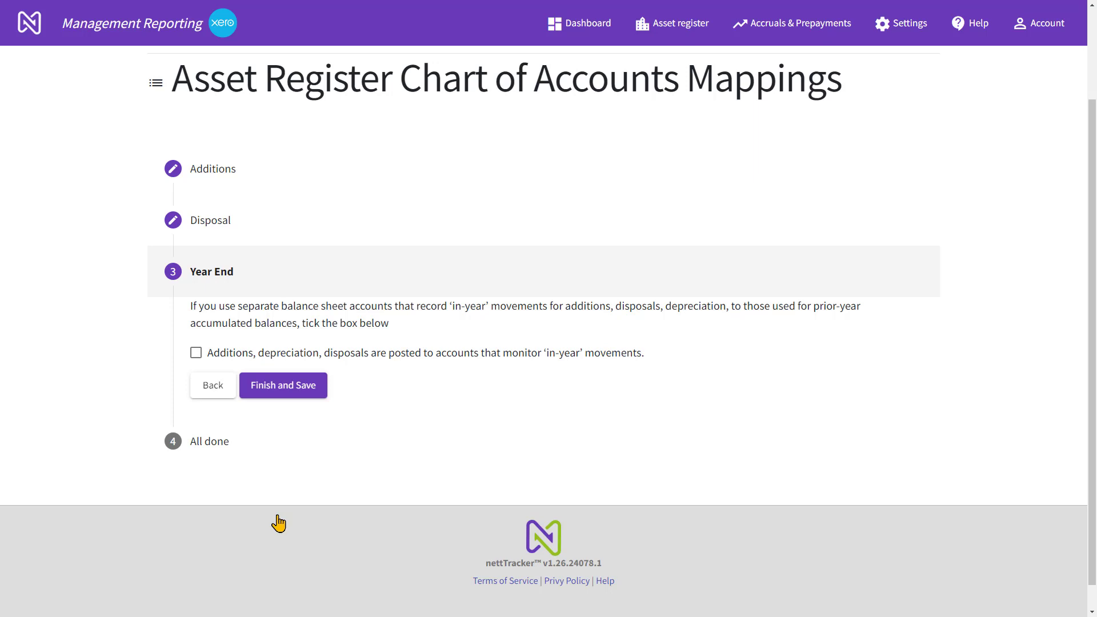
click(277, 392)
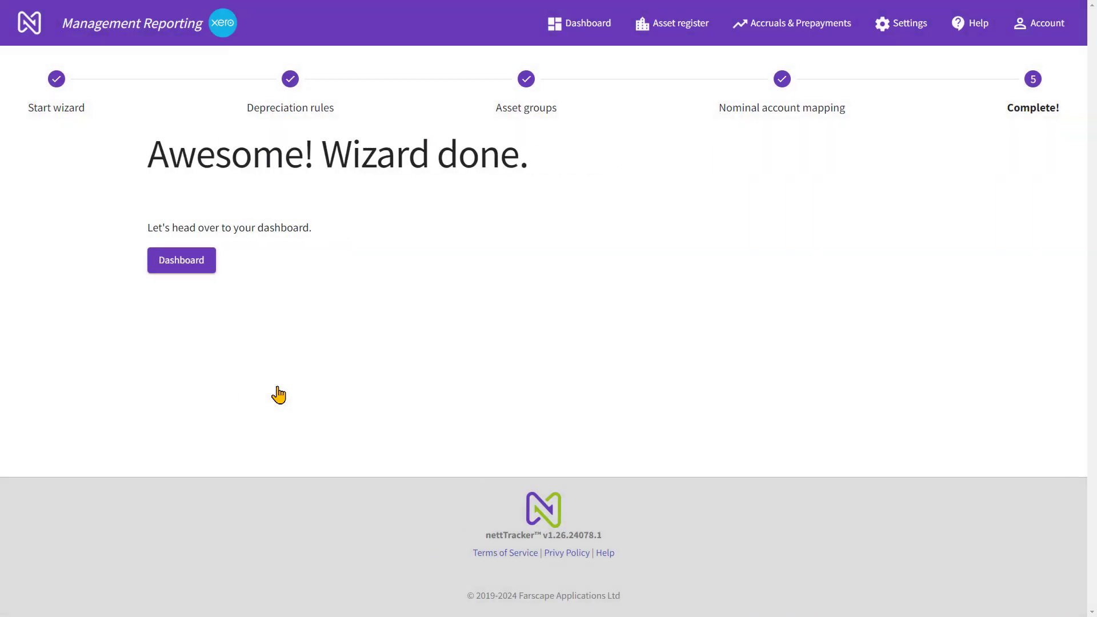
click(186, 267)
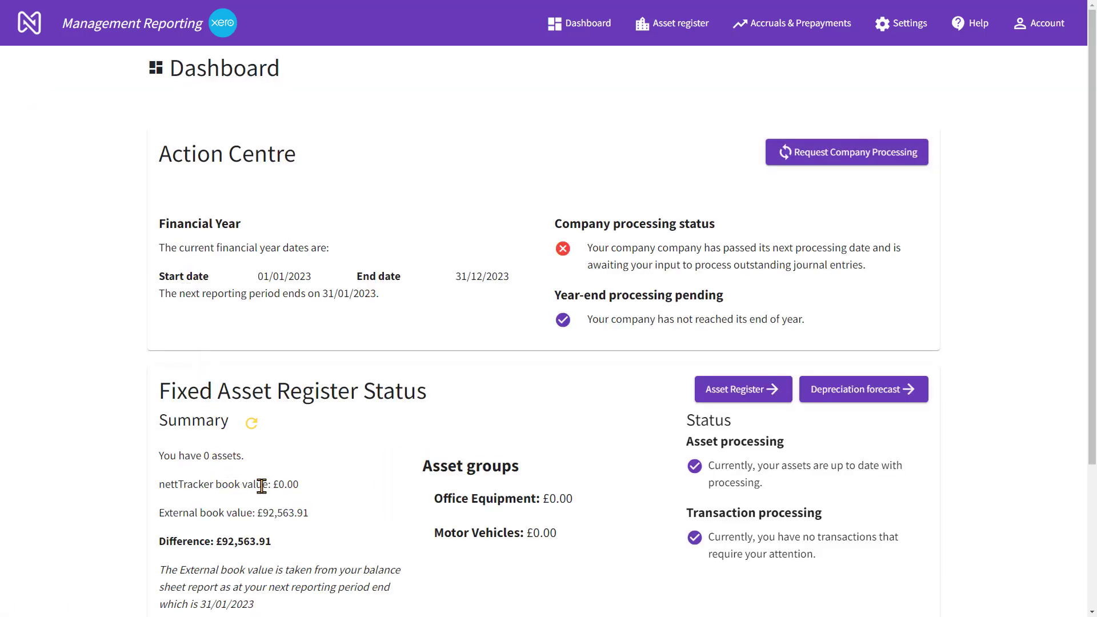
Examine the external book value in the fixed asset summary and the financial year and reporting period dates
drag(258, 510, 309, 510)
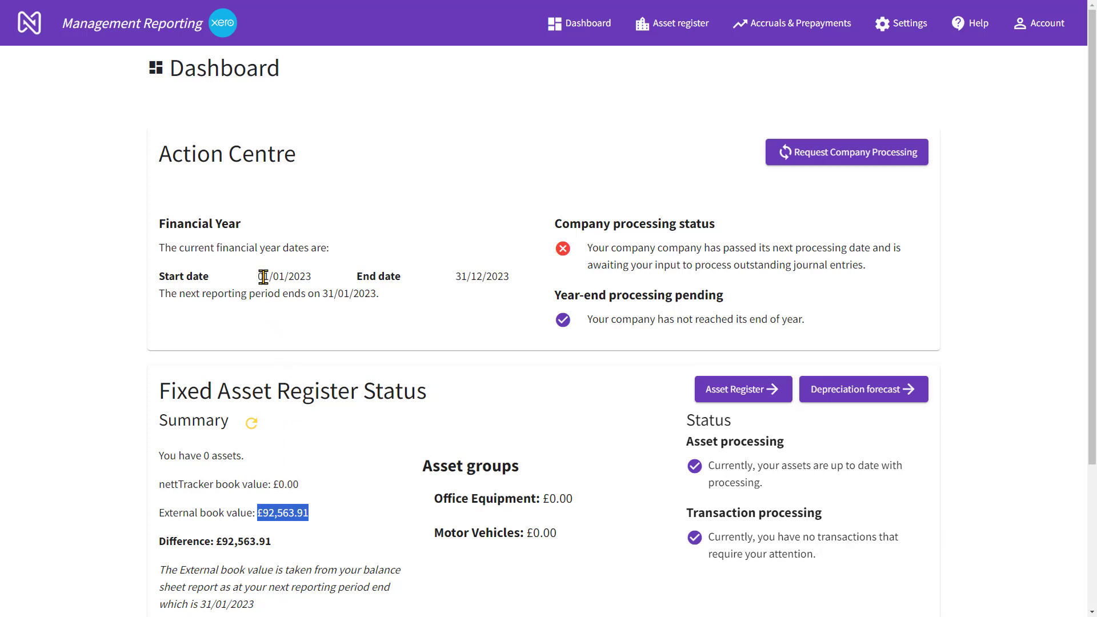
key(ctrl)
key(ctrl)
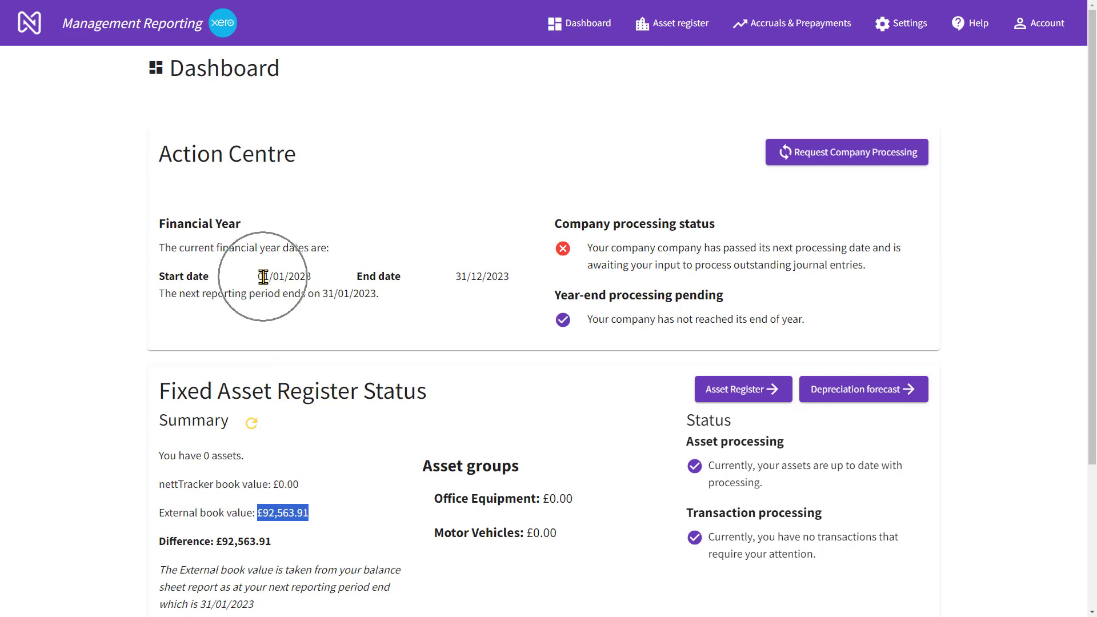
key(ctrl)
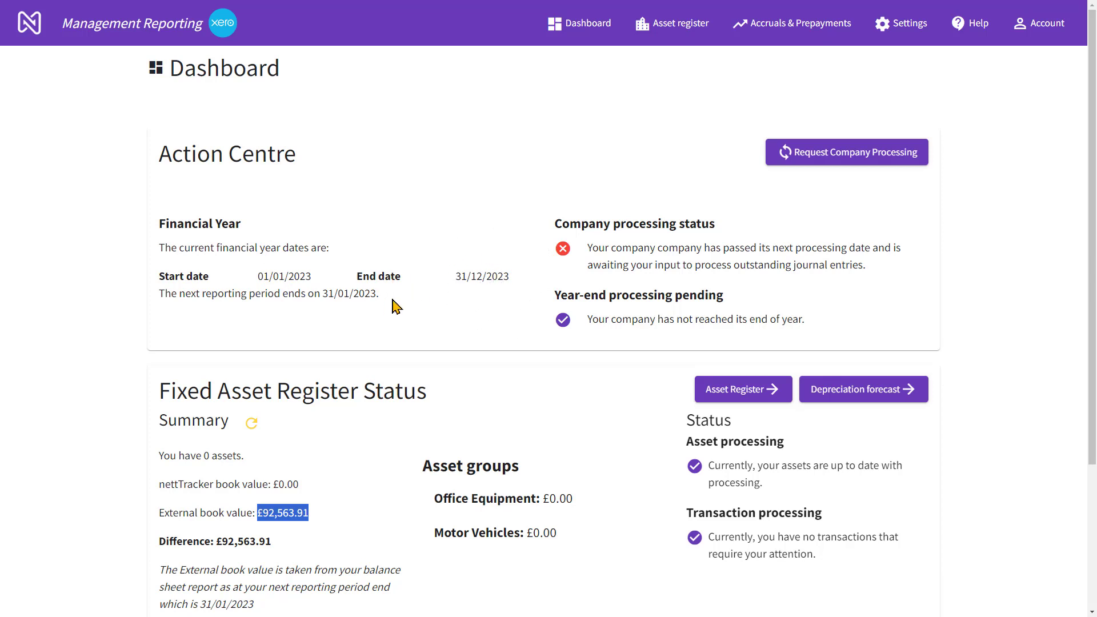
key(ctrl)
Open subscription management for the Accruals & Prepayments feature
click(779, 32)
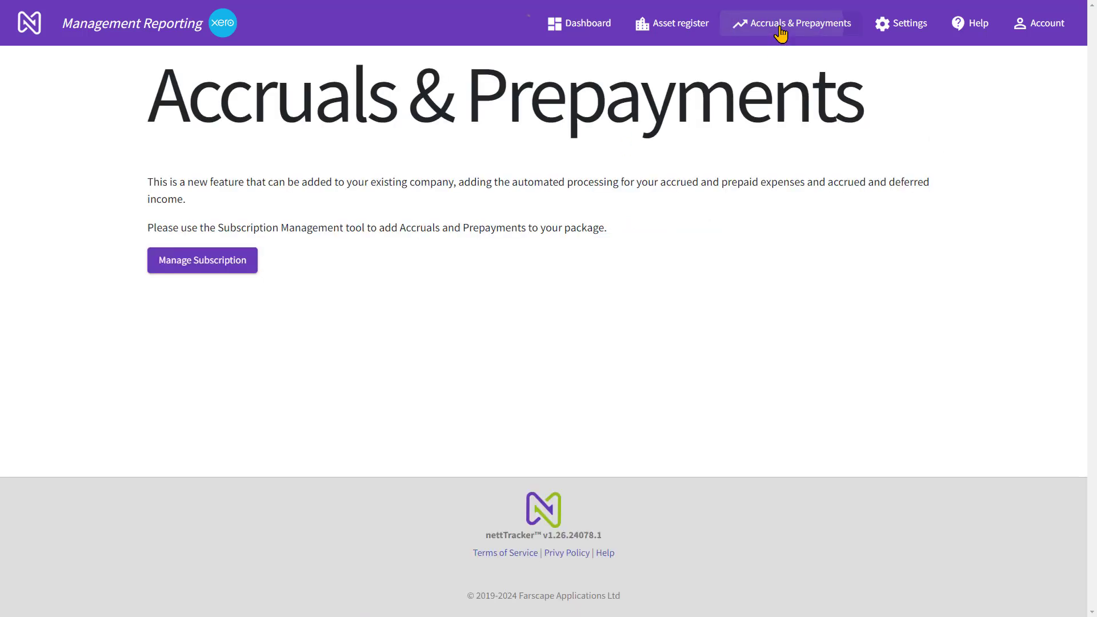
click(220, 264)
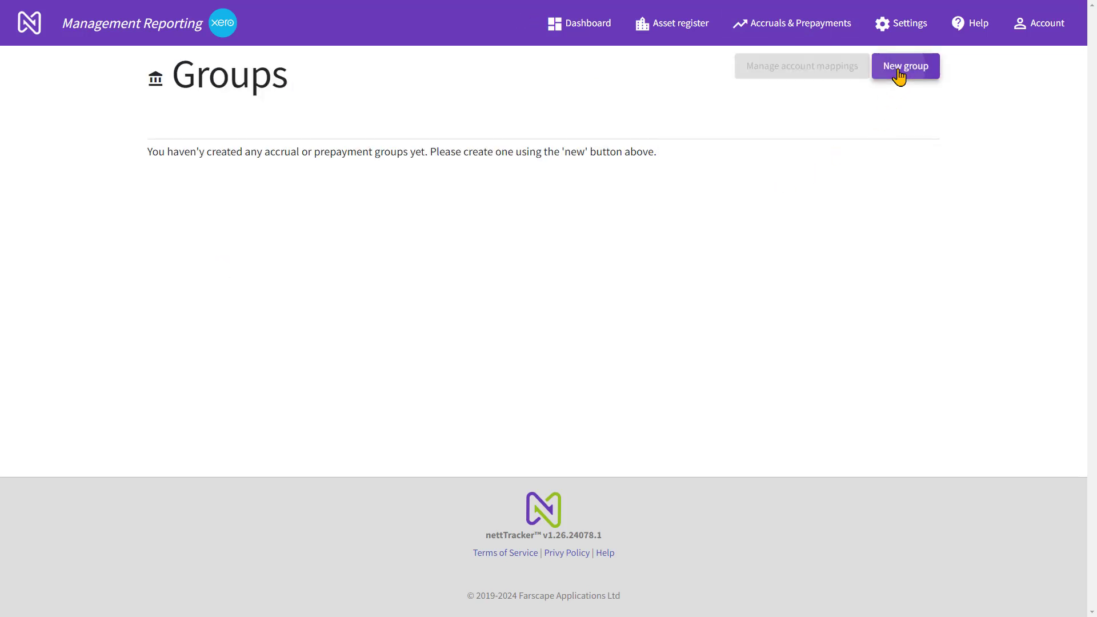
Create an accrual/prepayment group named Prepayments with the group type Prepaid expense
click(898, 75)
click(590, 155)
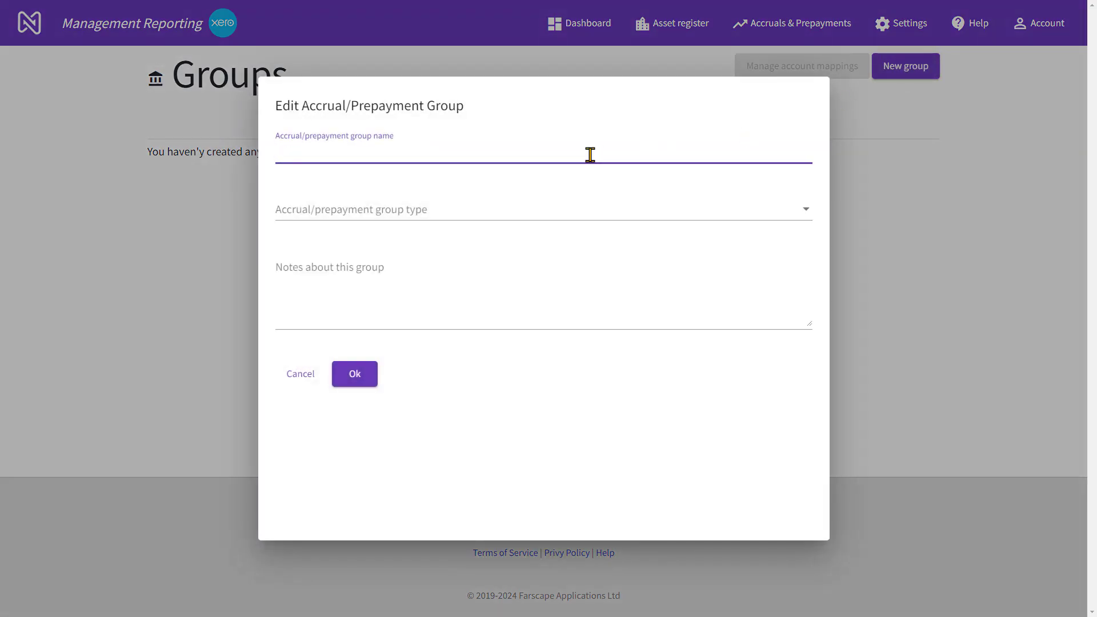
text(Prepayments)
click(499, 208)
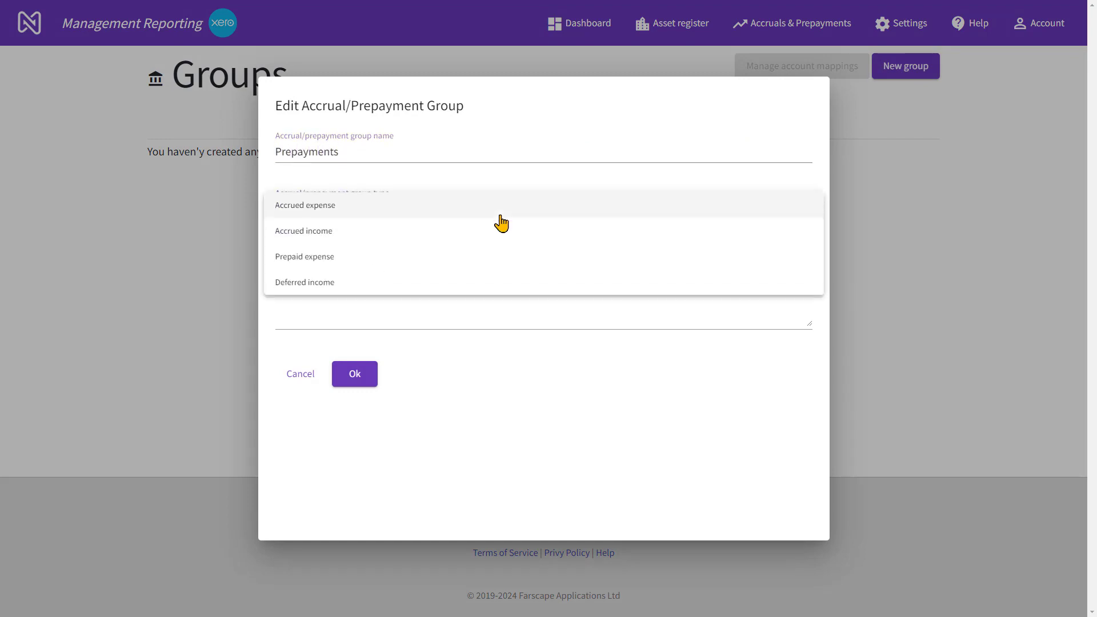
click(326, 258)
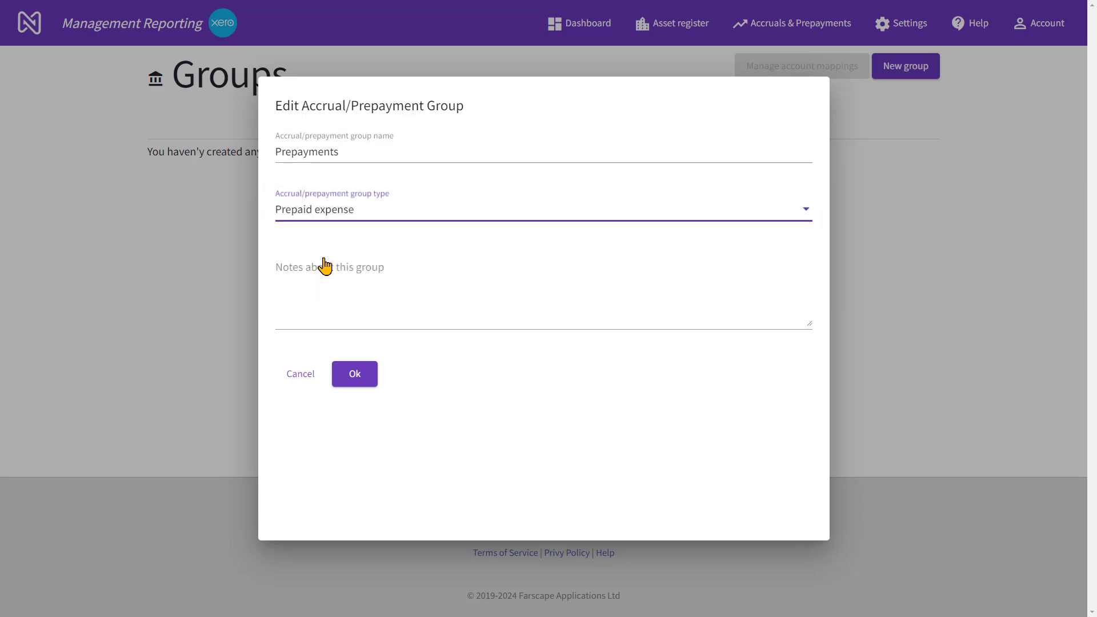
click(362, 382)
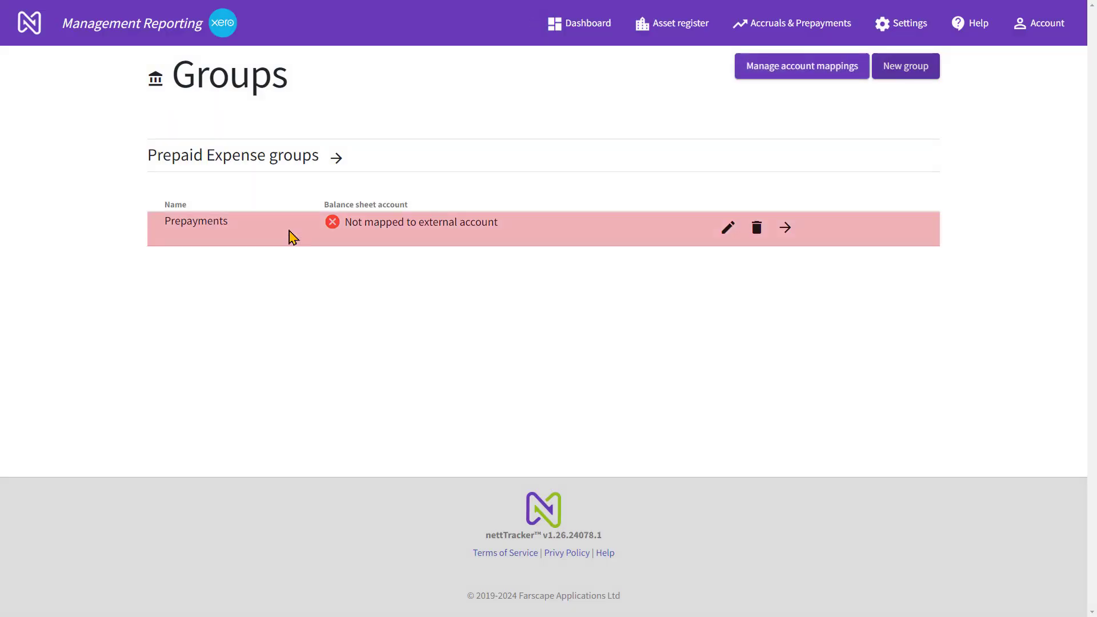
click(229, 224)
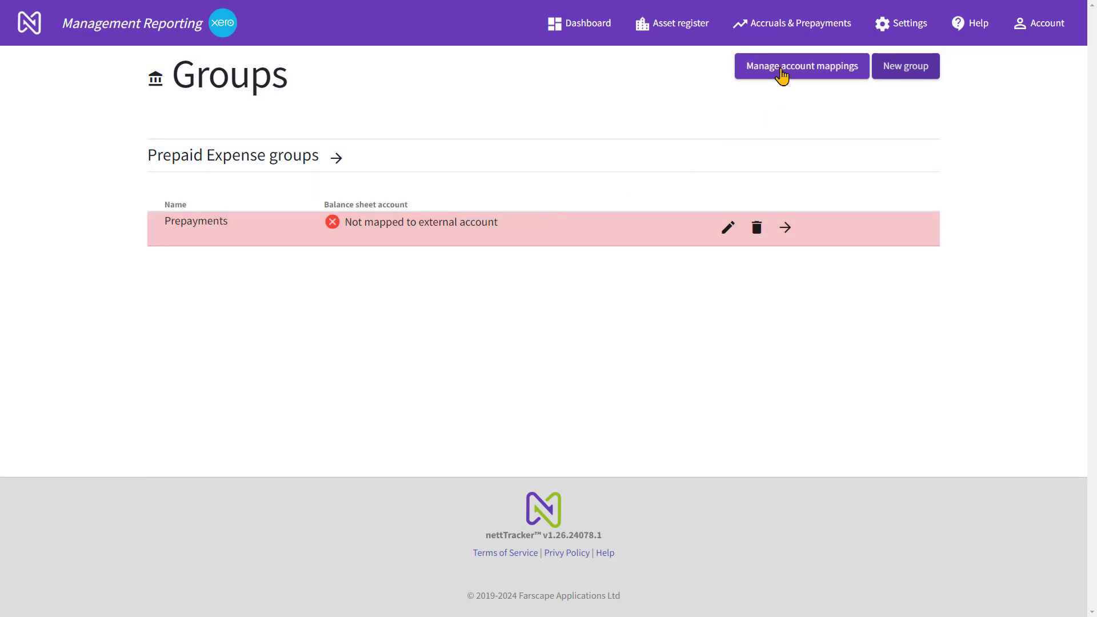
Map the Prepayments group to the Prepayments balance sheet account and save the accrual and prepayment account mappings
click(781, 70)
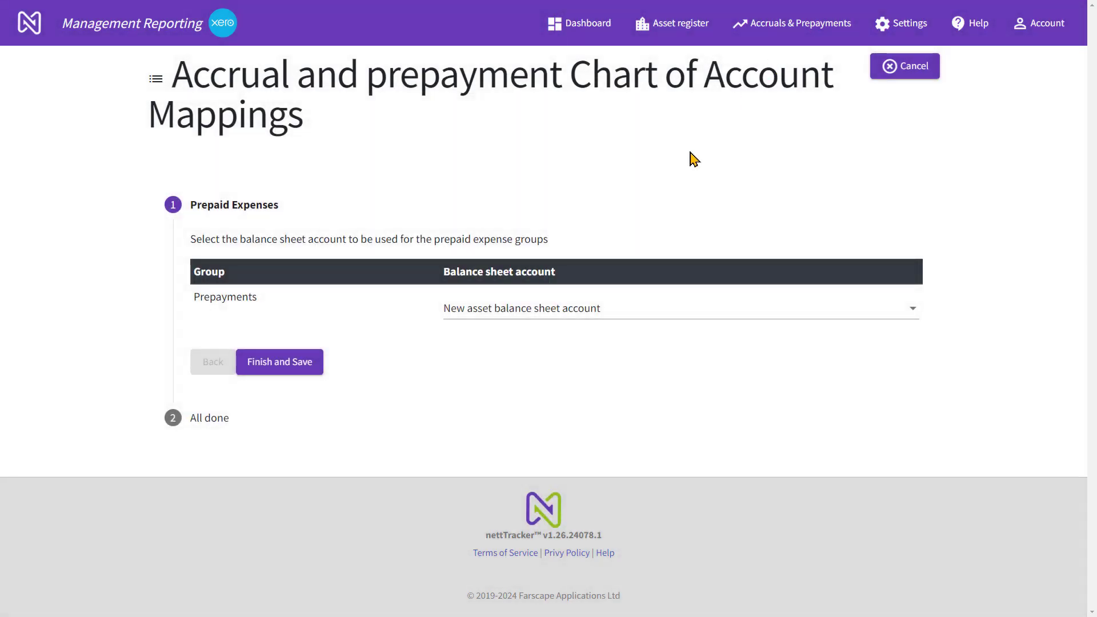
click(578, 312)
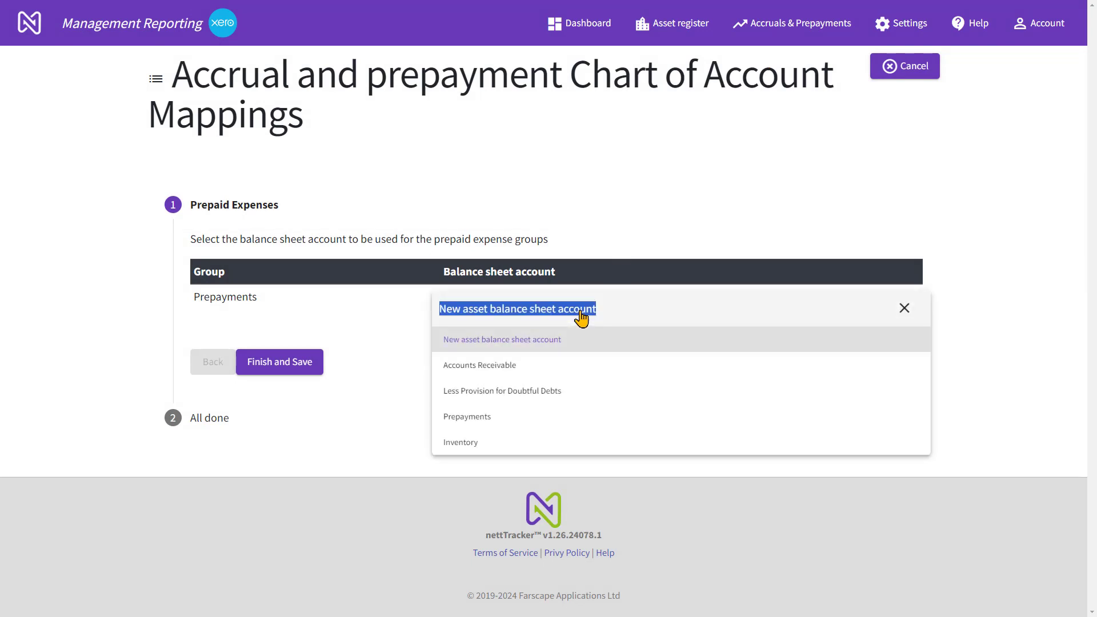
text(prep)
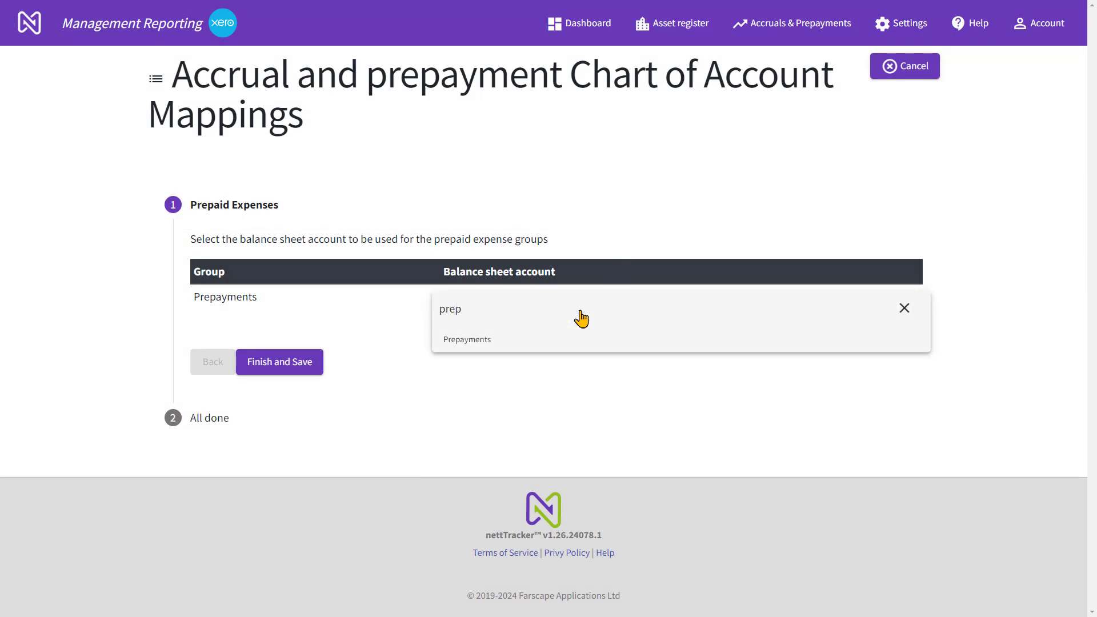
click(482, 345)
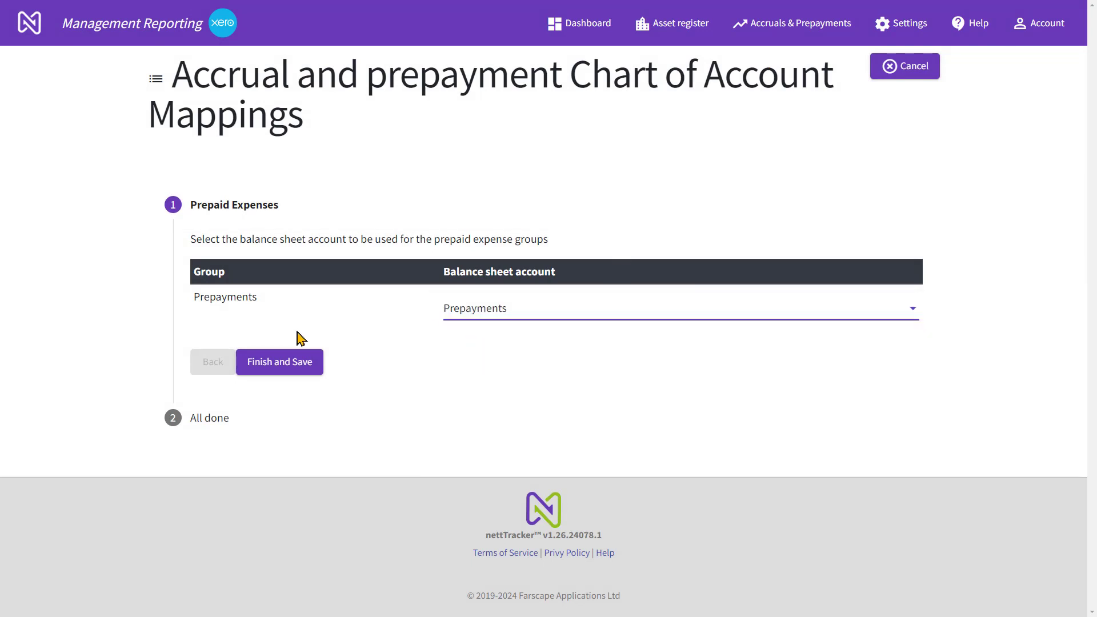
click(280, 366)
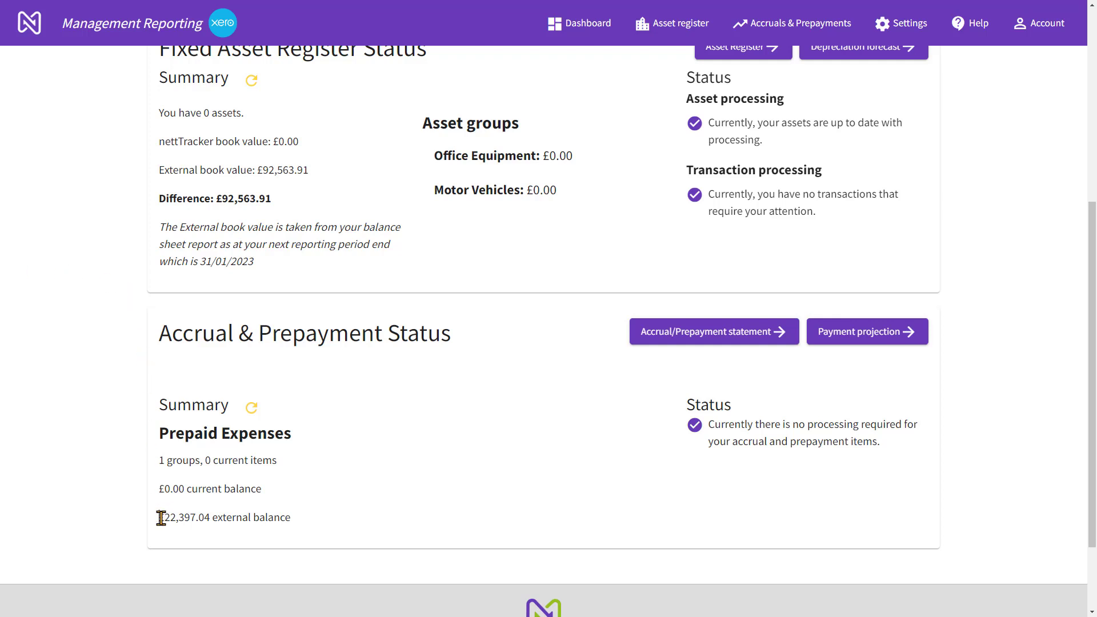
Examine the external balance of the prepaid expenses in the Accrual & Prepayment Status summary
drag(161, 518, 211, 519)
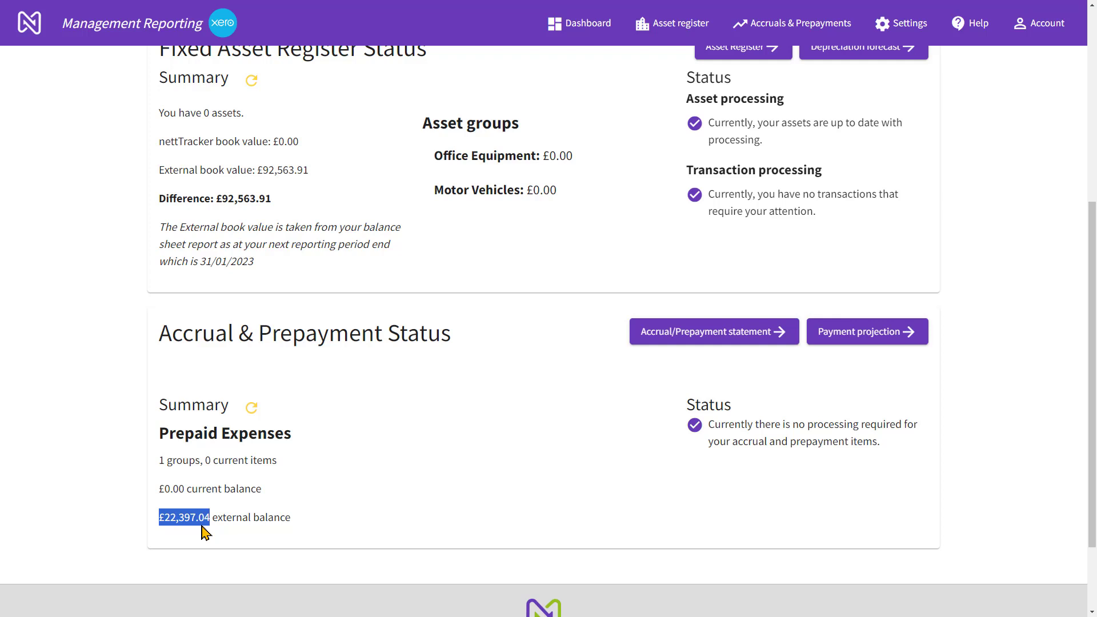
click(206, 533)
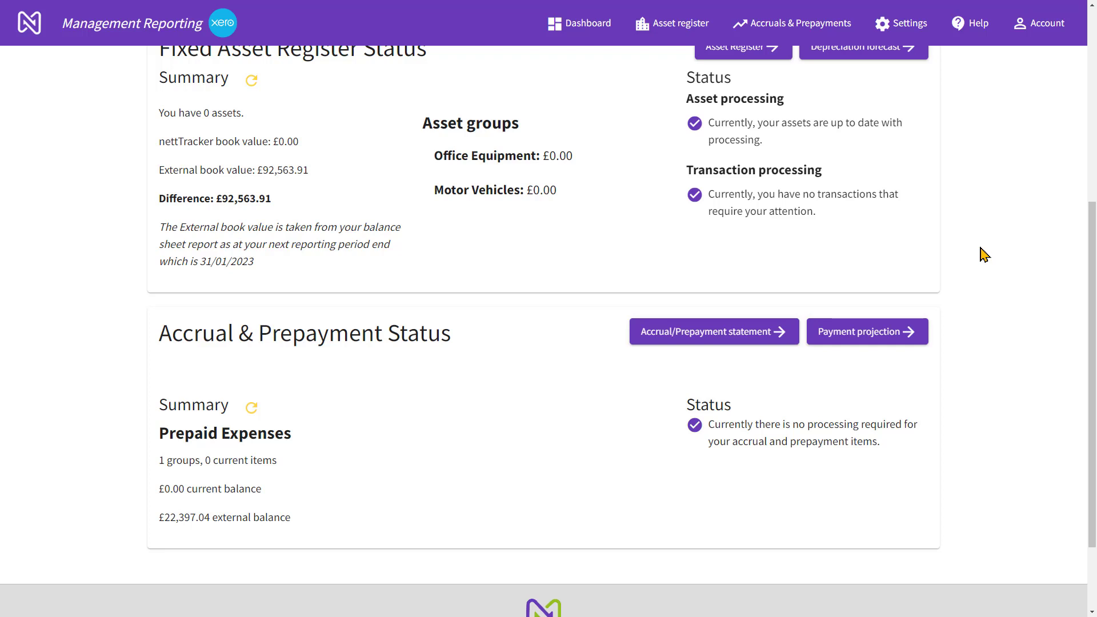
Go to Import Assets and download the XLSX template for the asset import
click(684, 29)
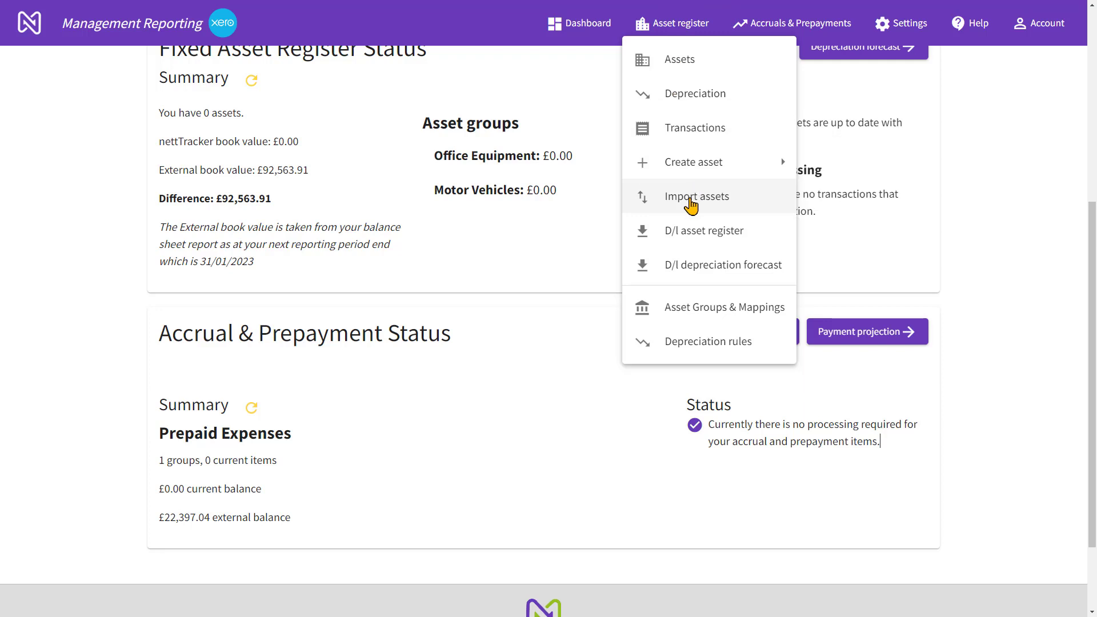
click(691, 200)
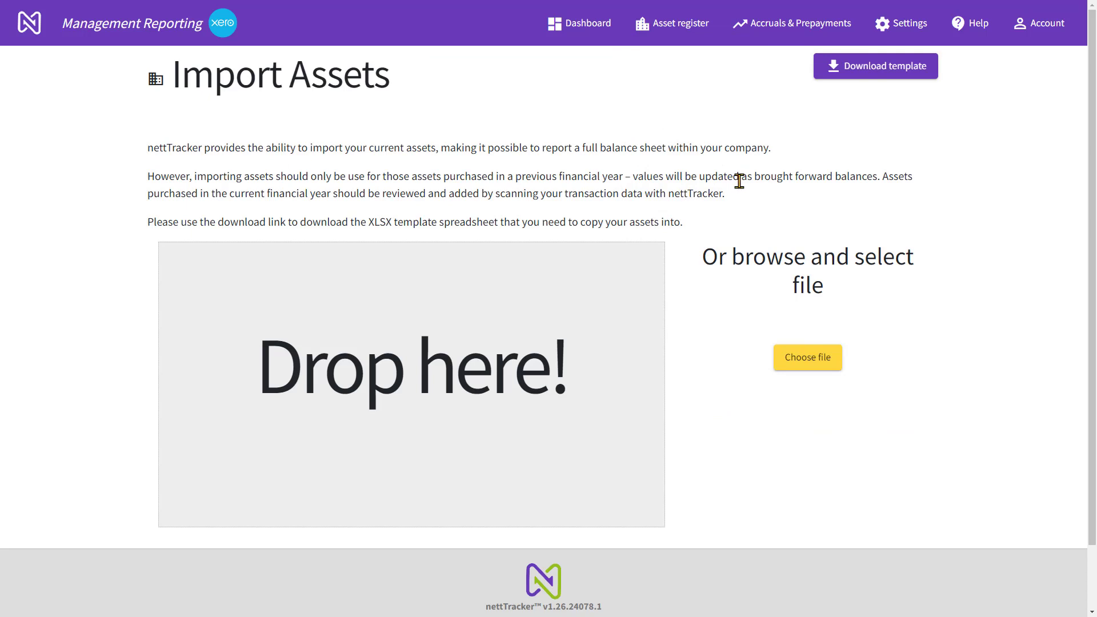
click(854, 72)
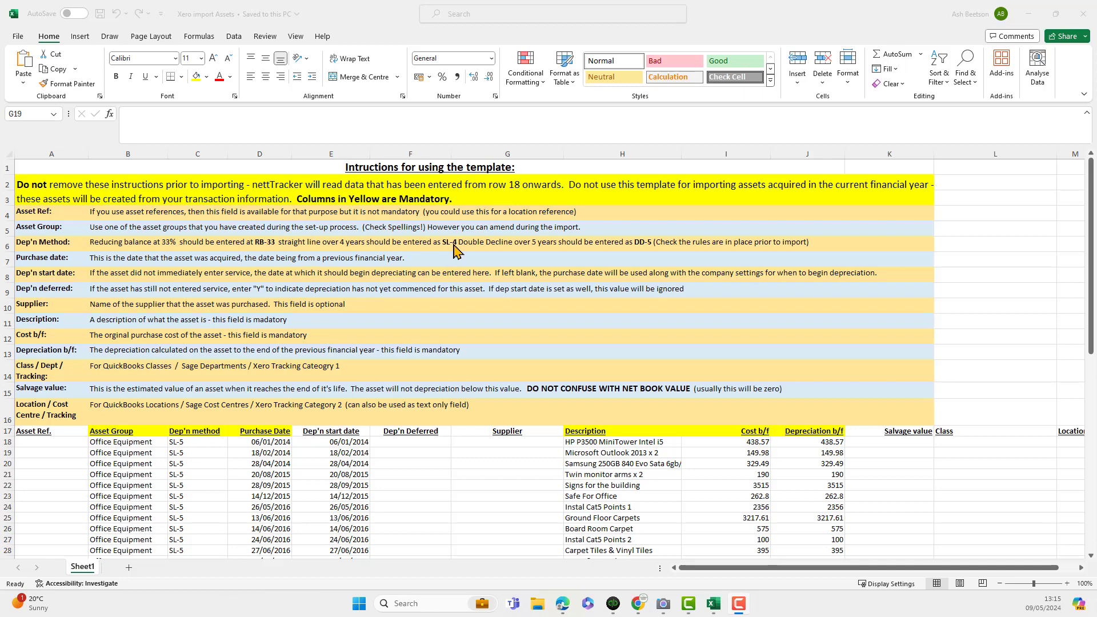
In the Xero import Assets workbook in Excel, examine the template instructions and the asset group entries for Office Equipment and Motor Vehicles
scroll(454, 249, down, 2)
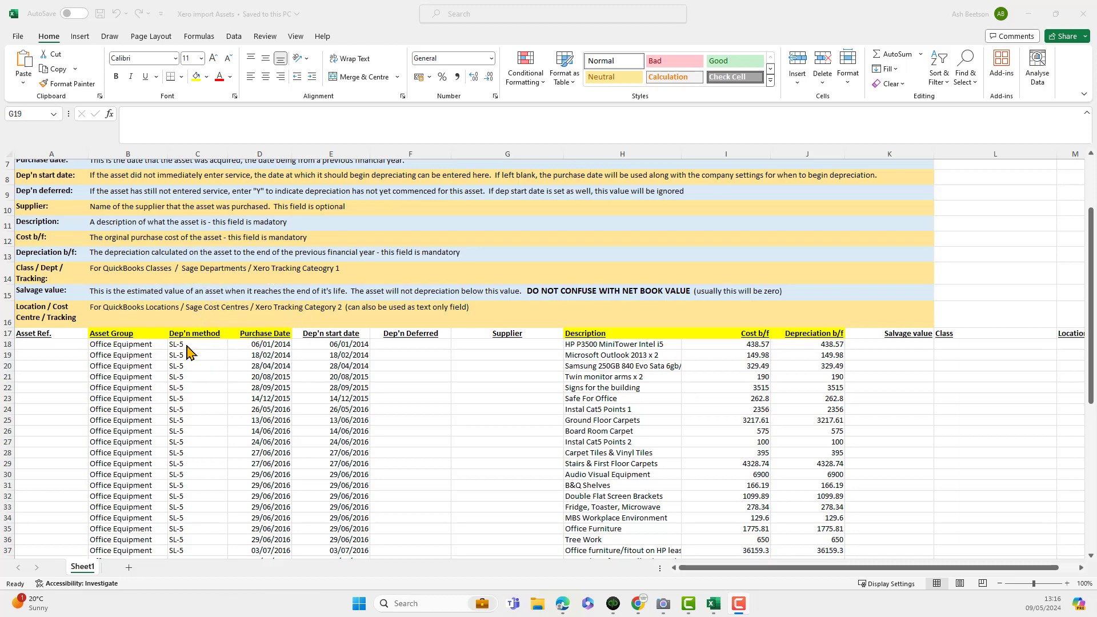
click(126, 346)
click(124, 345)
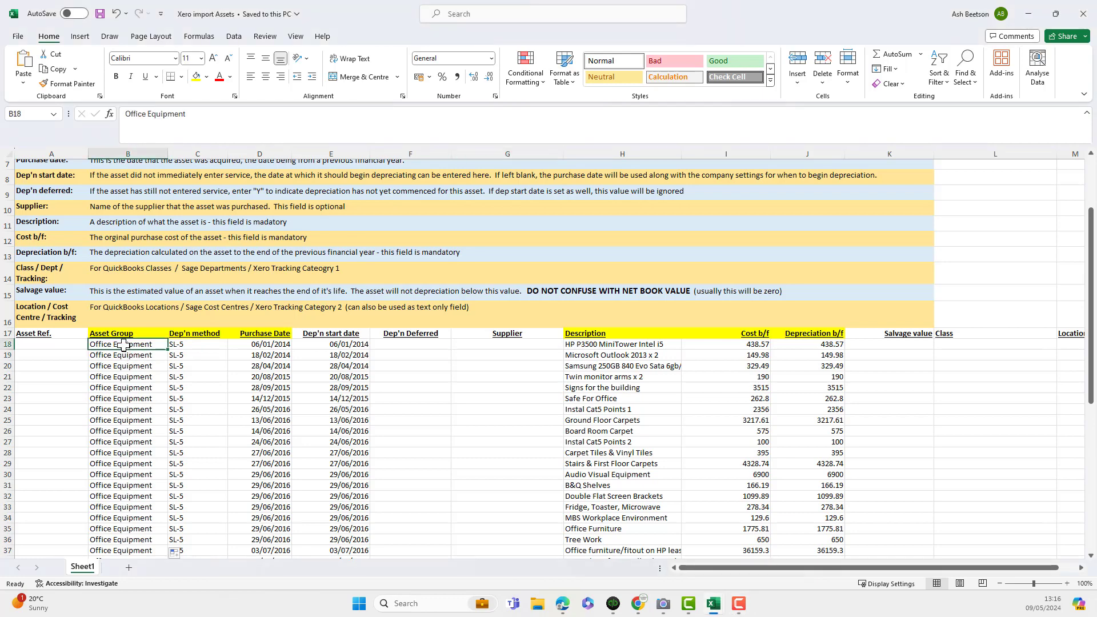
scroll(123, 345, down, 9)
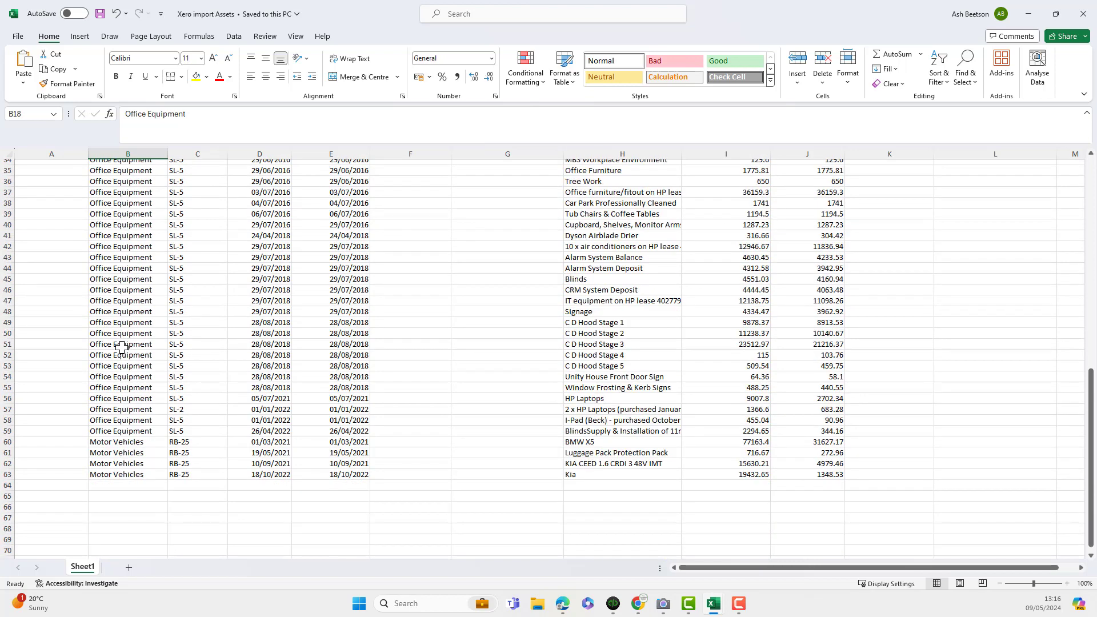
click(113, 443)
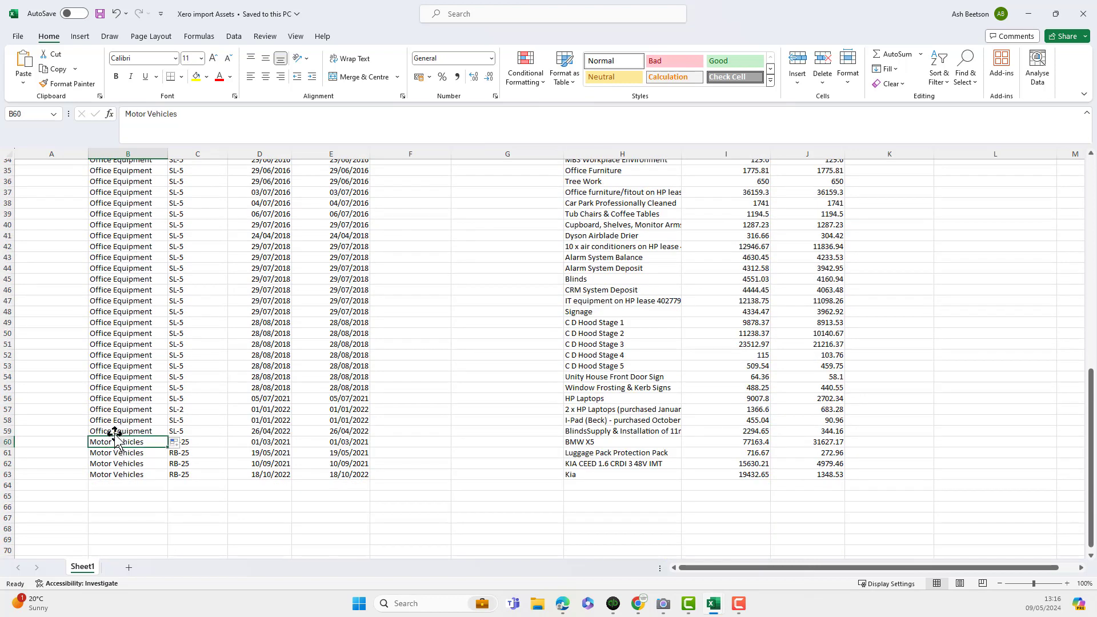
scroll(115, 429, up, 8)
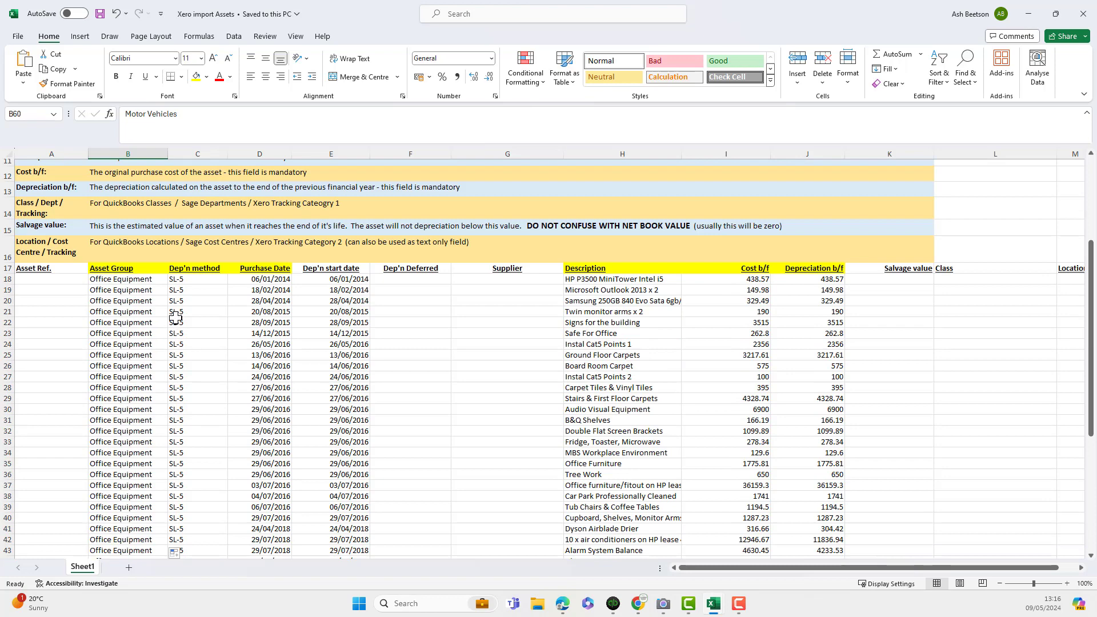
Examine the depreciation method, purchase date, depreciation start date, description, cost b/f and depreciation b/f columns of the asset list
click(184, 280)
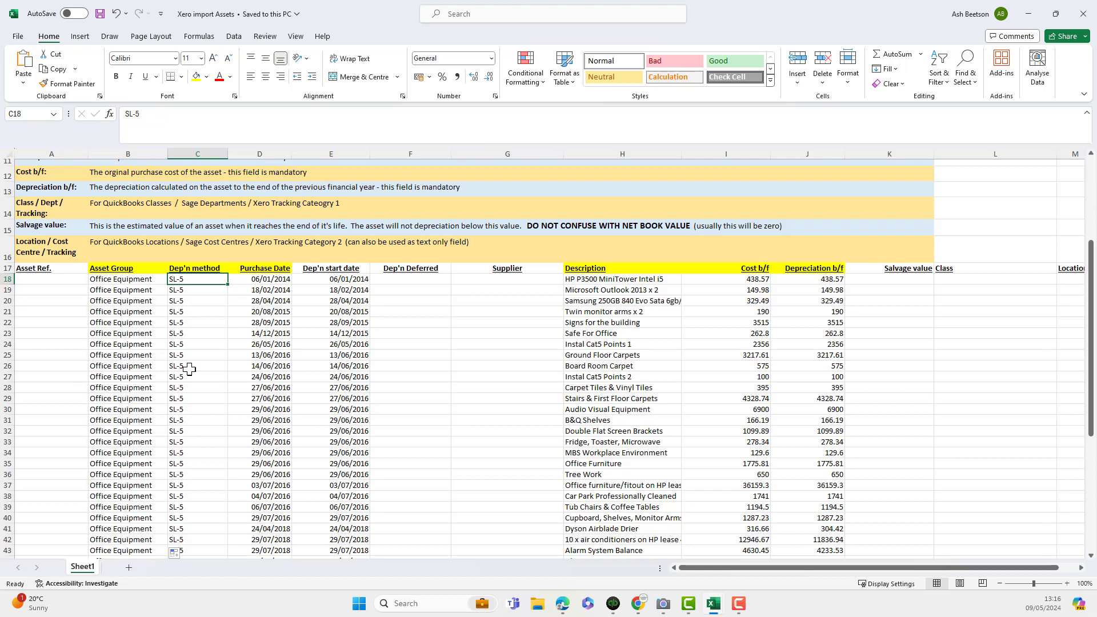
click(265, 270)
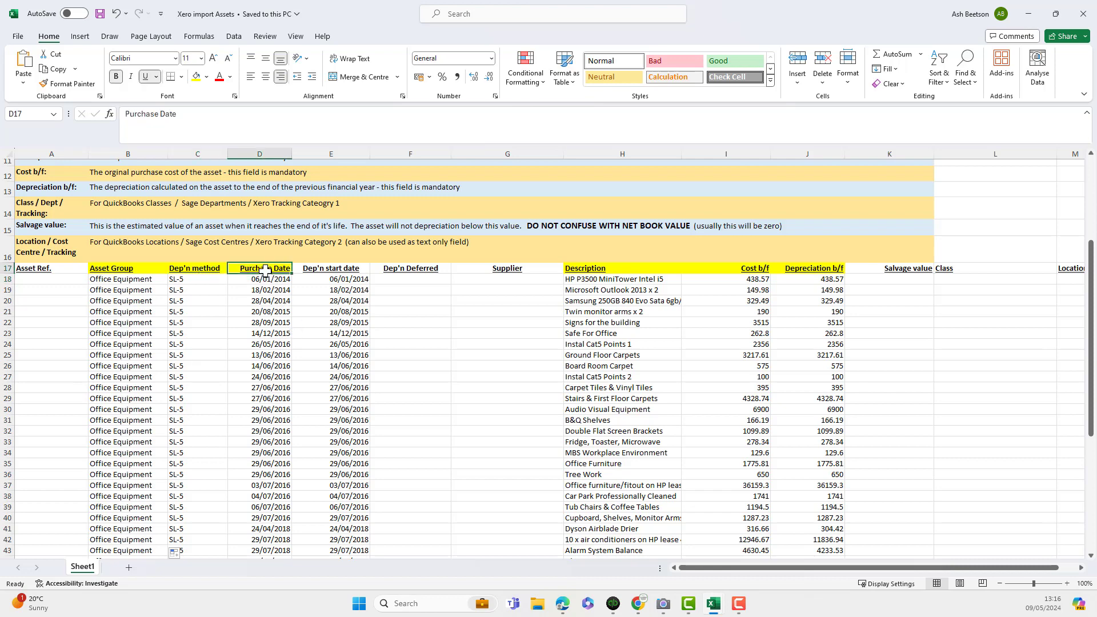
click(334, 269)
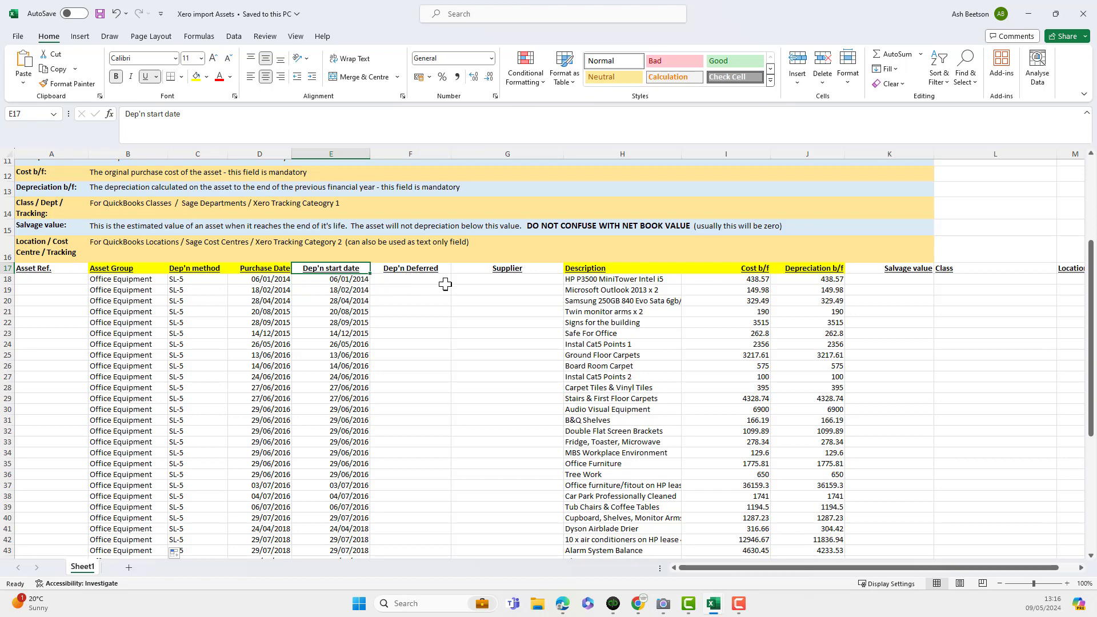
click(584, 269)
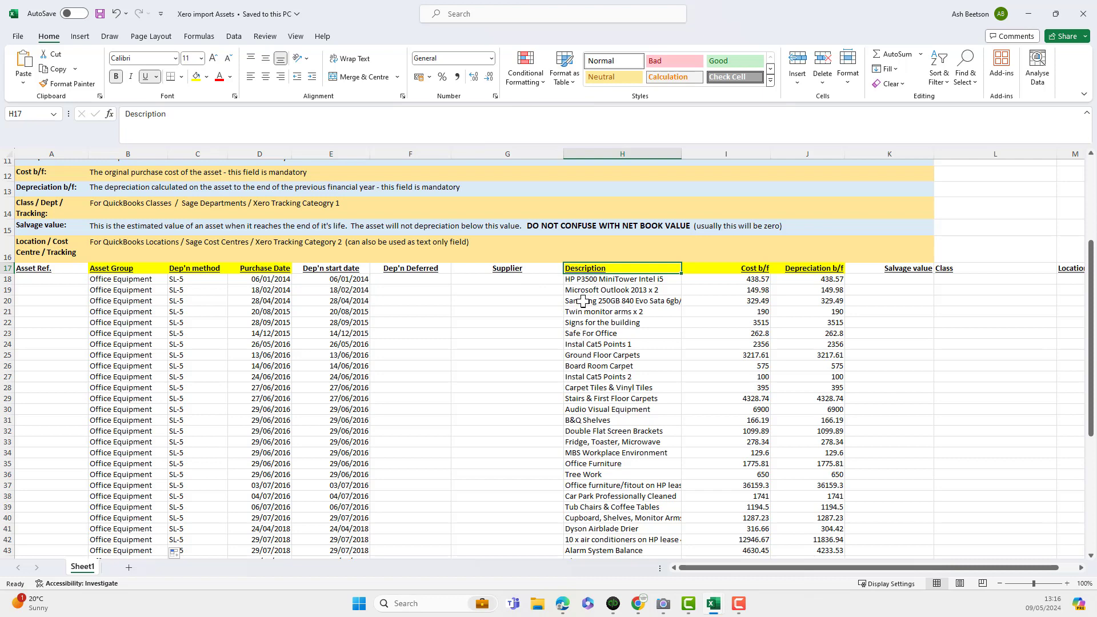
click(744, 269)
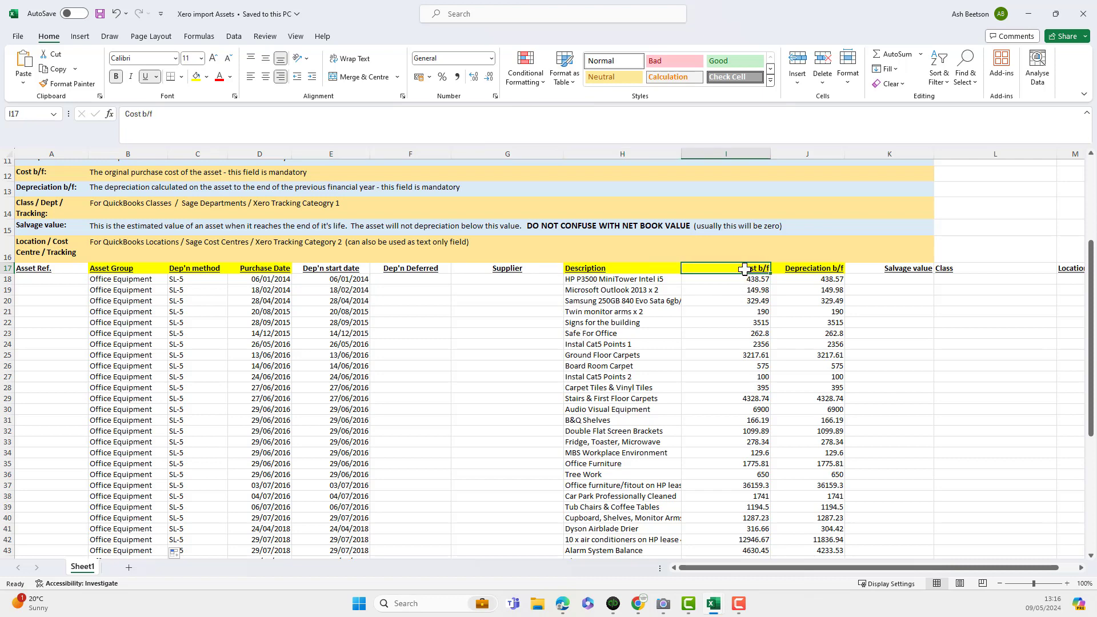
click(828, 269)
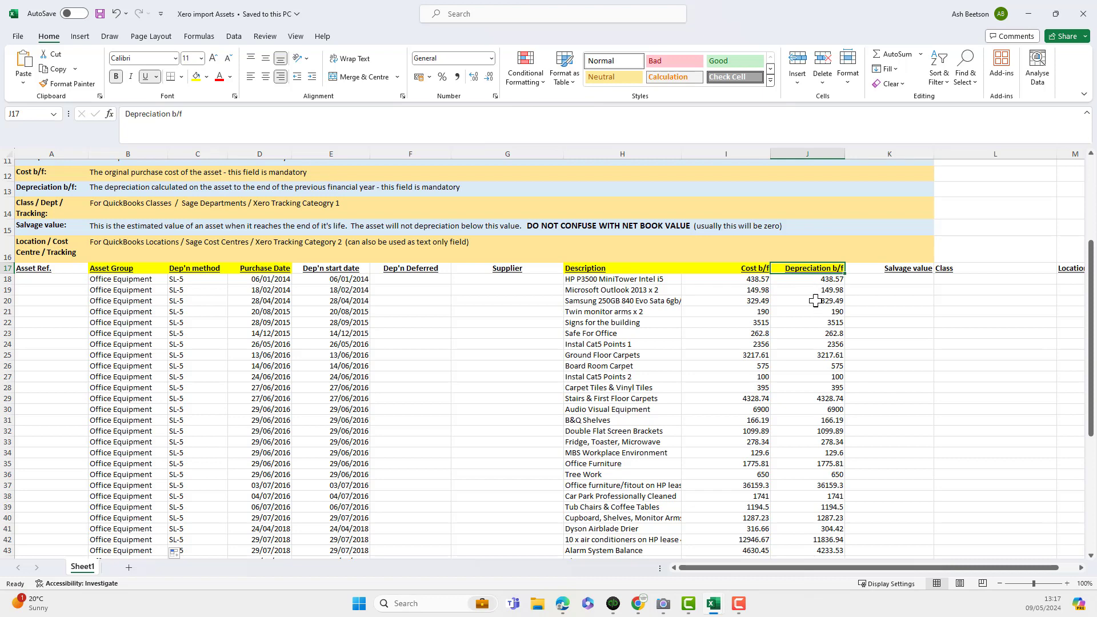
scroll(817, 314, down, 2)
scroll(817, 314, down, 1)
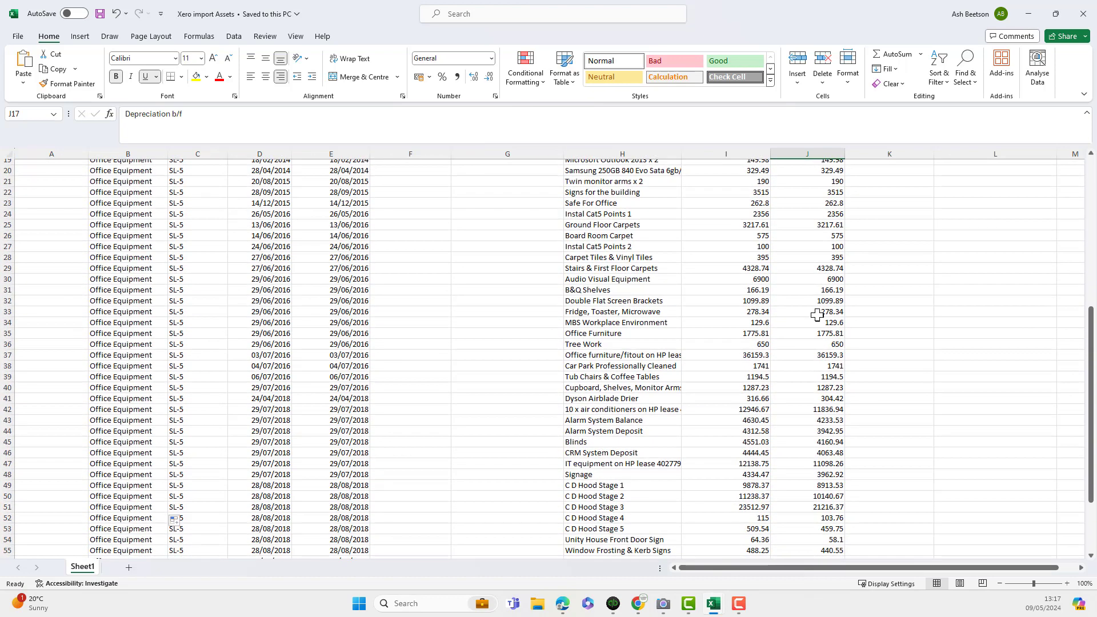
click(749, 497)
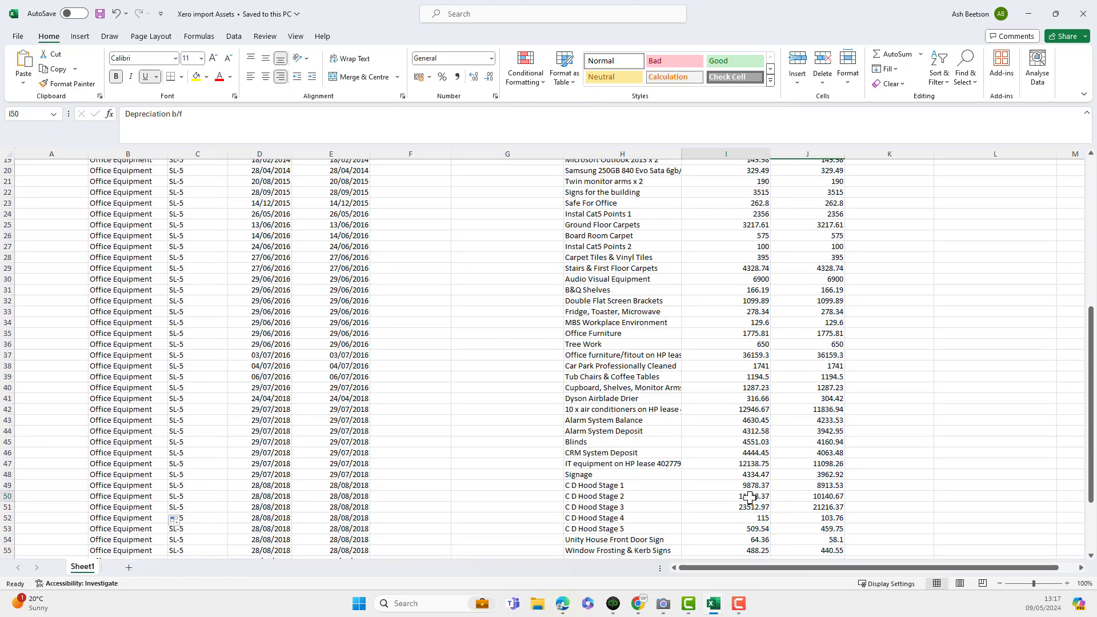
click(826, 497)
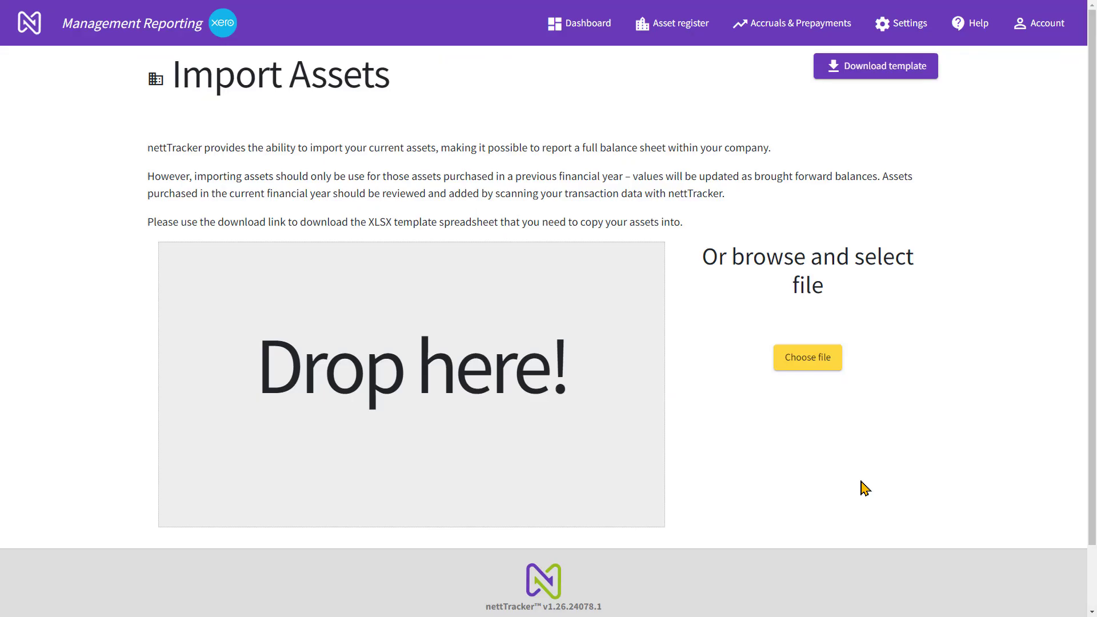
Back in nettTracker, upload the Xero import Assets workbook from Downloads as the asset import file
click(806, 370)
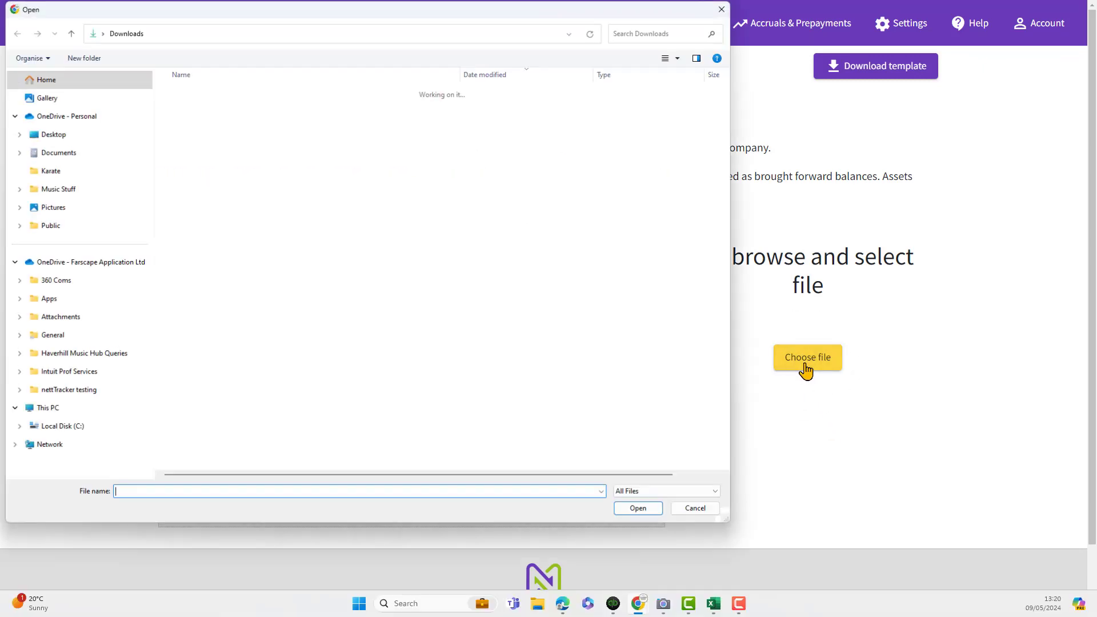
click(243, 110)
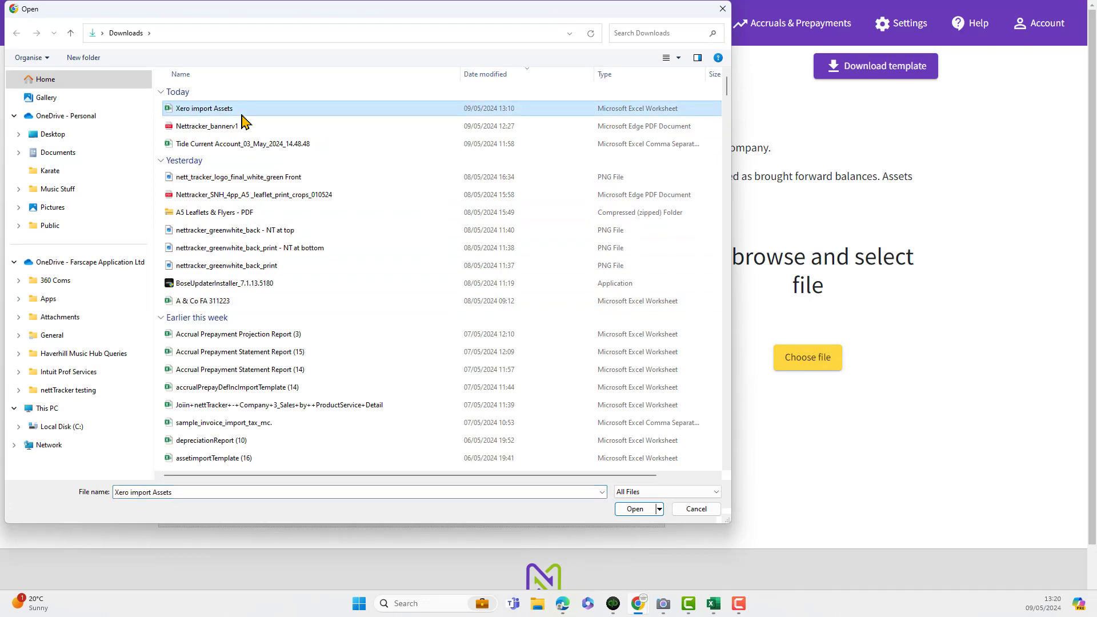
click(646, 514)
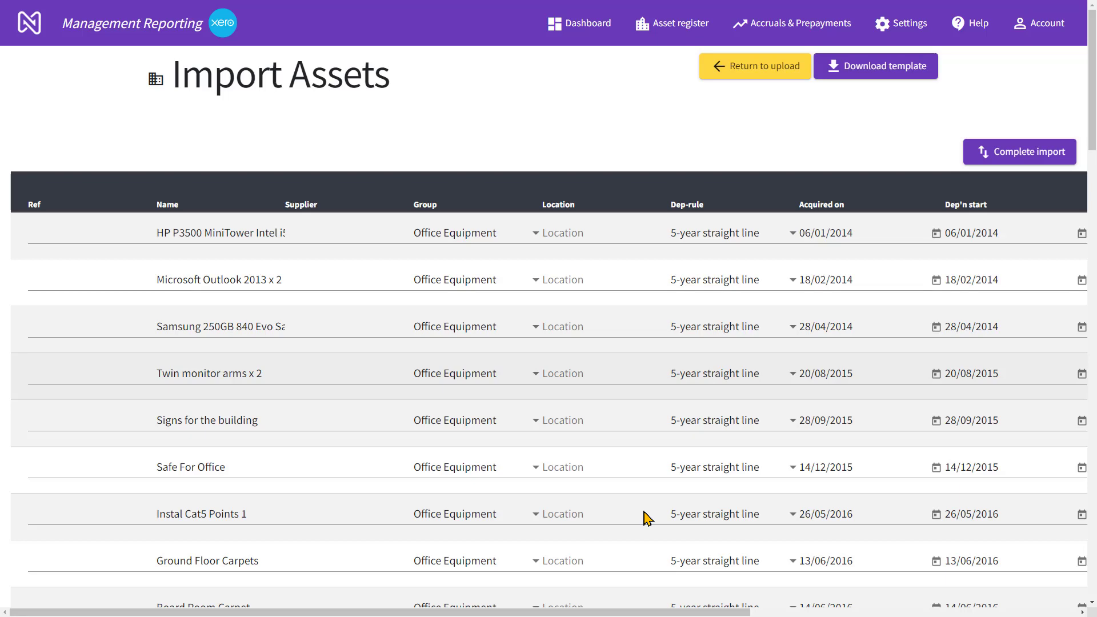
Review the dates, costs and depreciation of the uploaded assets, complete the import and confirm proceeding with it
drag(633, 614, 944, 613)
scroll(842, 517, down, 5)
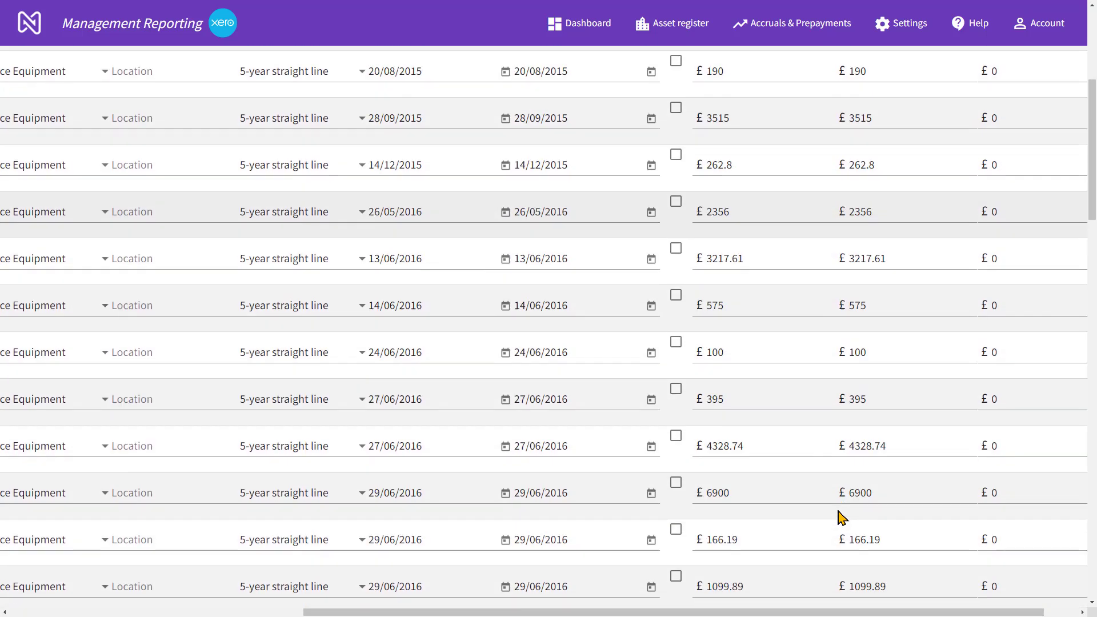
scroll(842, 517, up, 6)
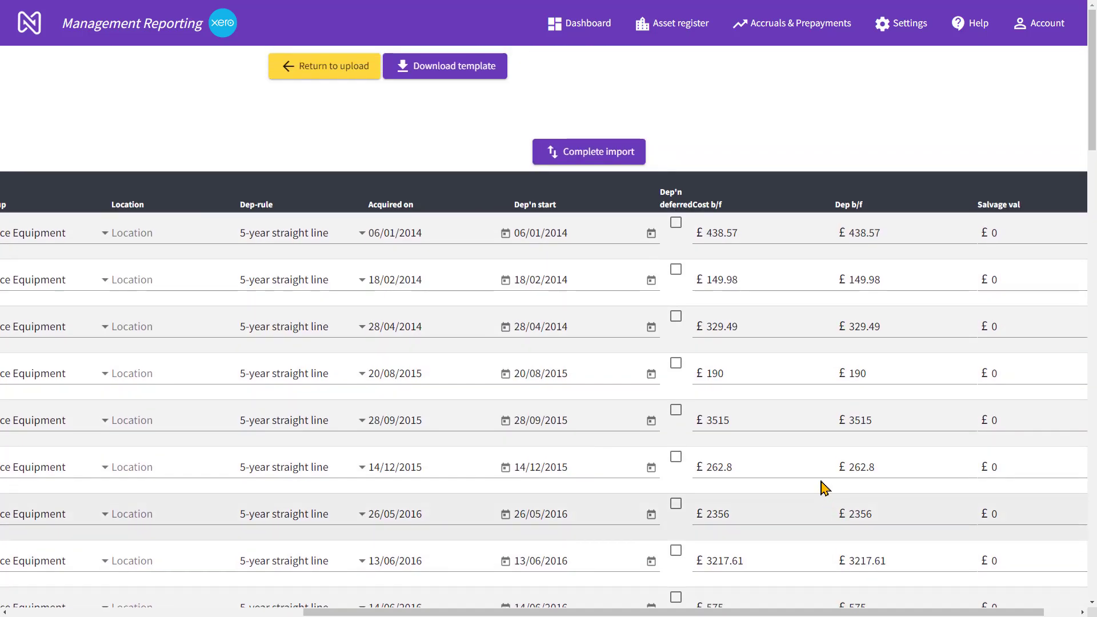
click(617, 163)
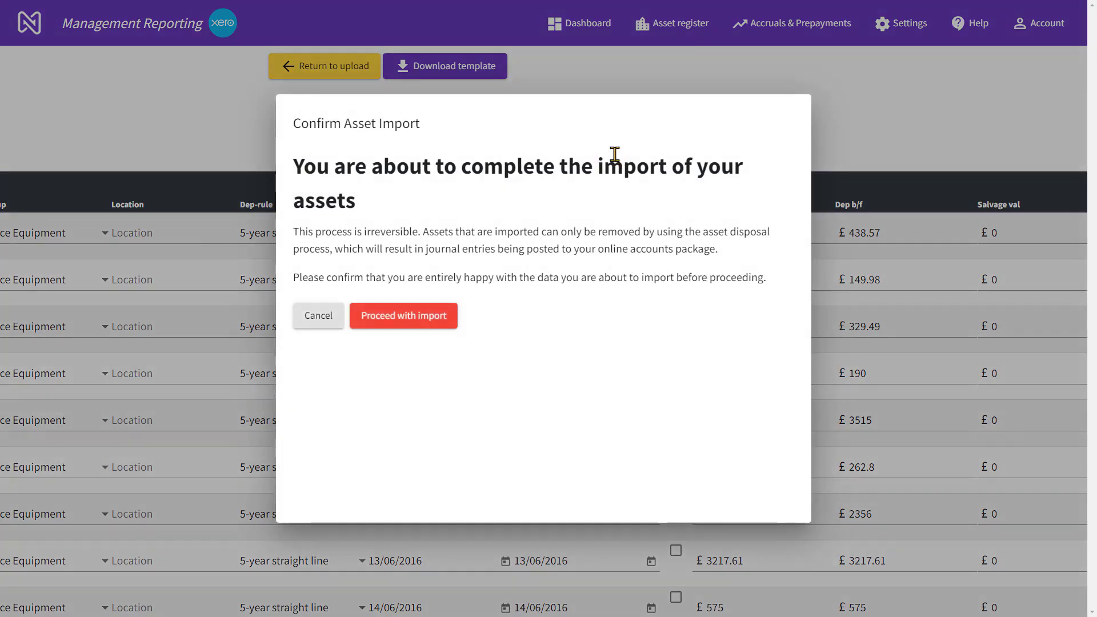
click(413, 327)
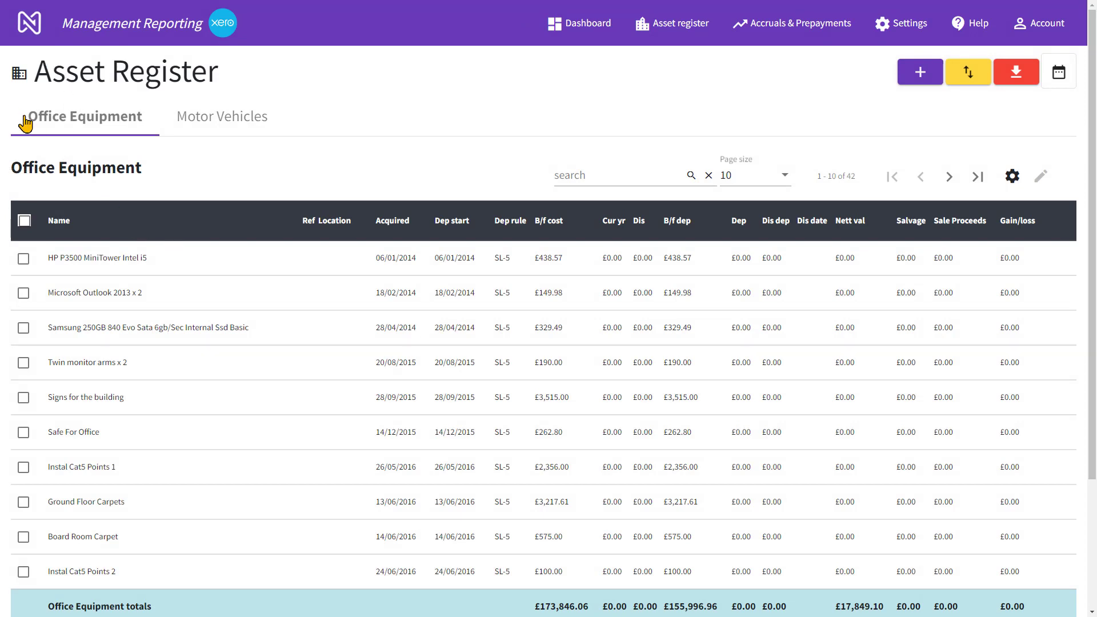
View the Motor Vehicles asset register and compare the nettTracker book value, external book value and difference on the dashboard
click(194, 121)
click(581, 25)
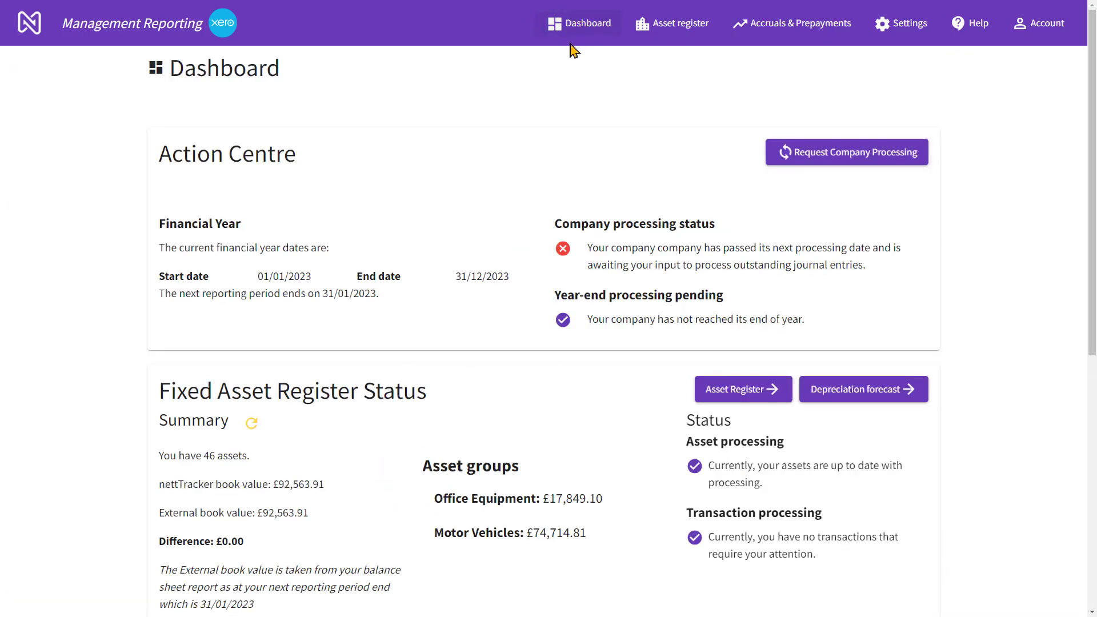
scroll(392, 368, down, 2)
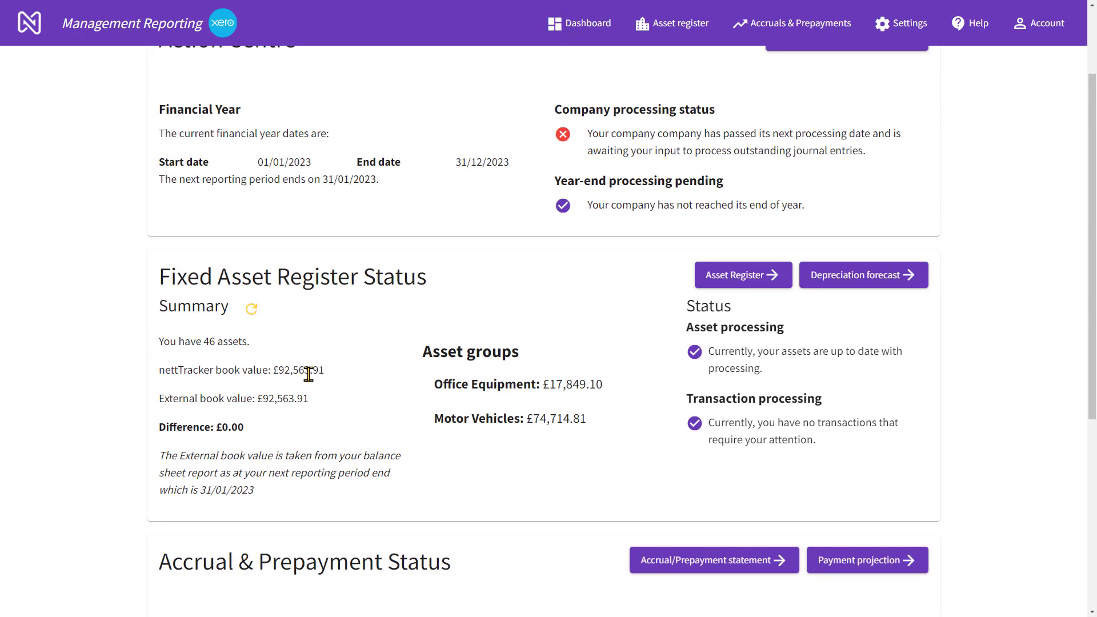
click(309, 374)
click(297, 397)
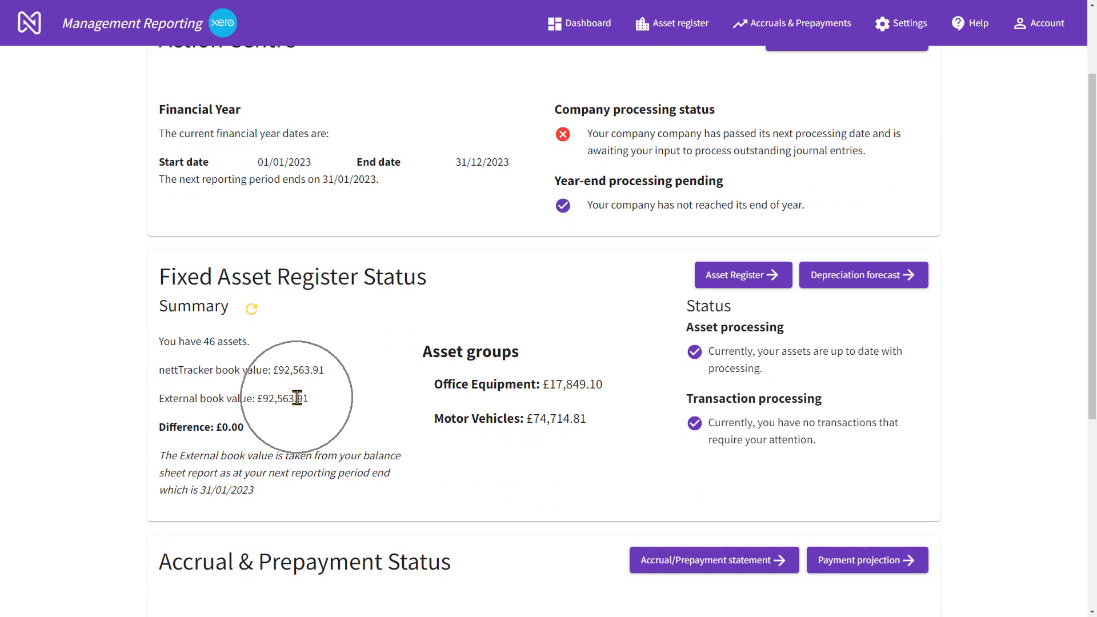
click(237, 427)
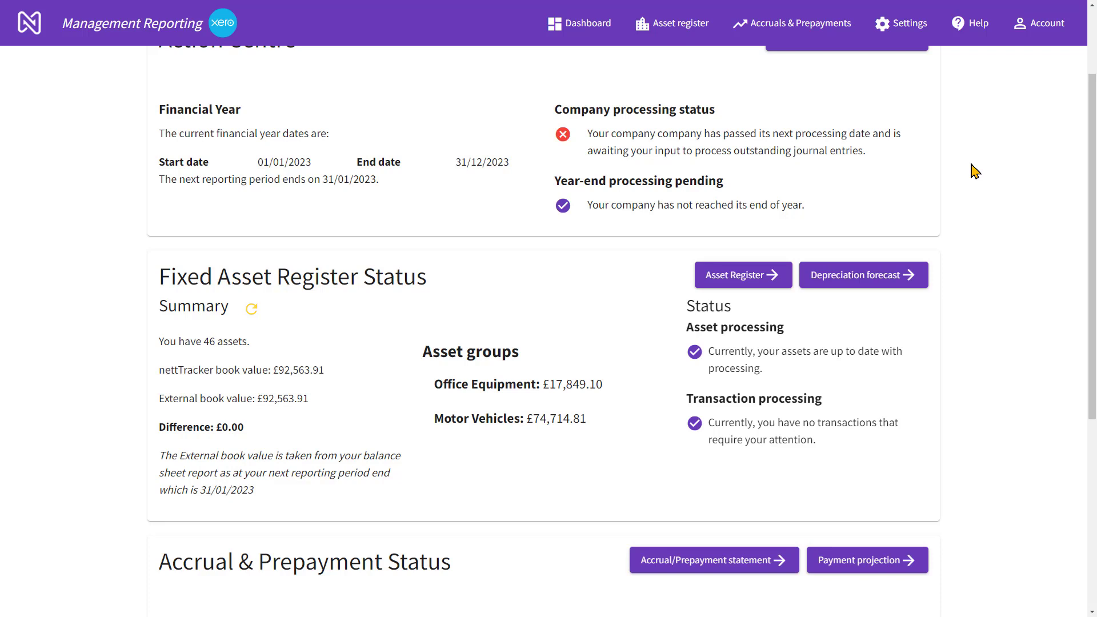
Open the import of prepaid expenses for the company
click(780, 30)
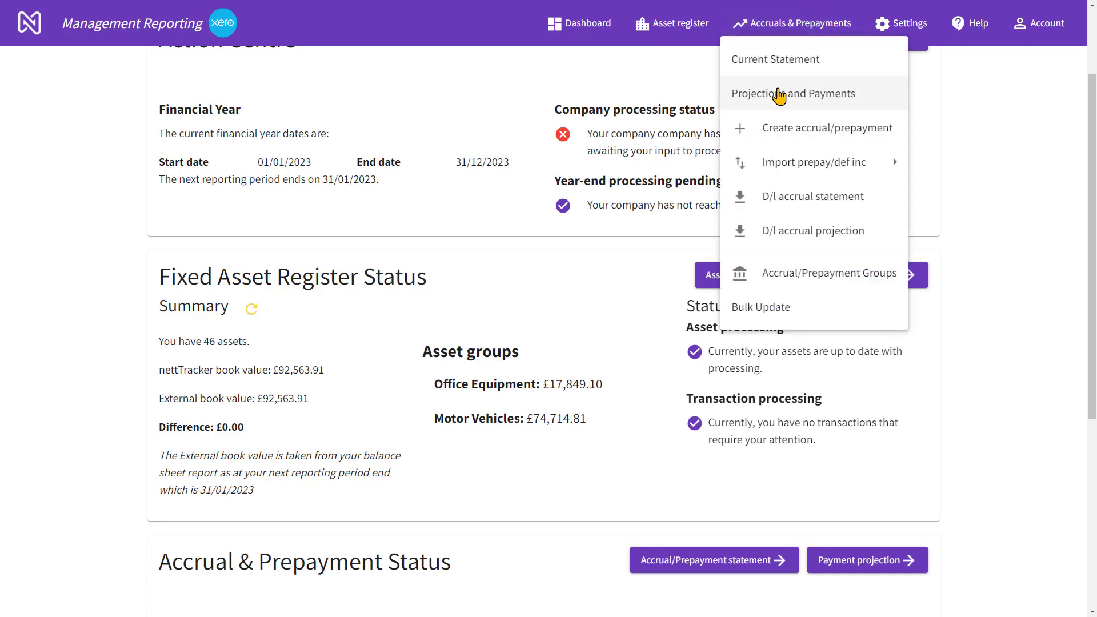
mouse_move(776, 164)
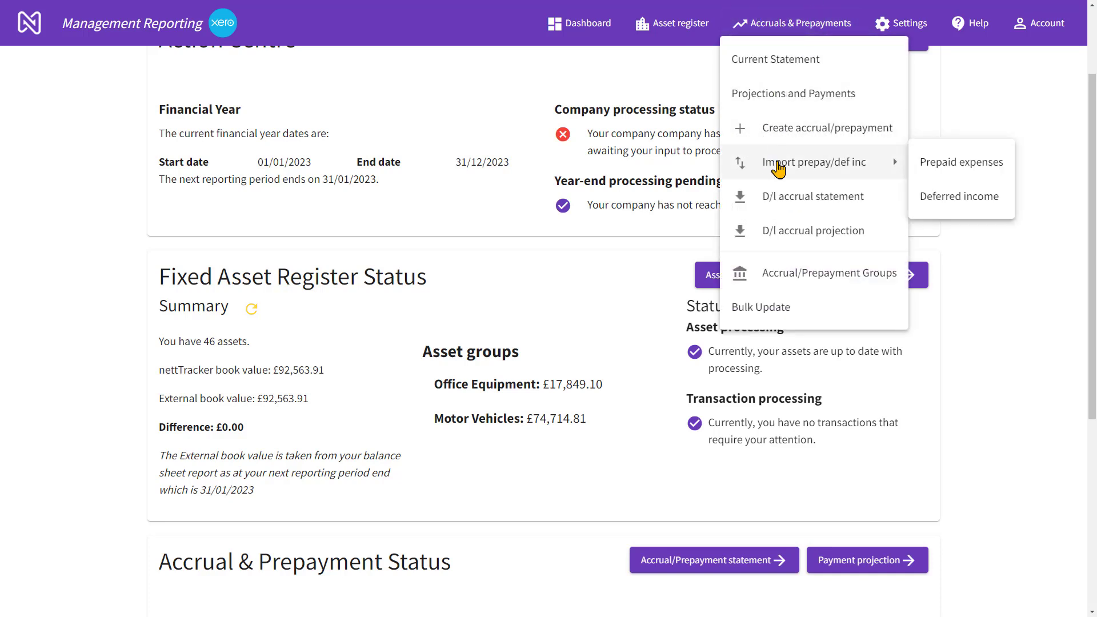
click(958, 161)
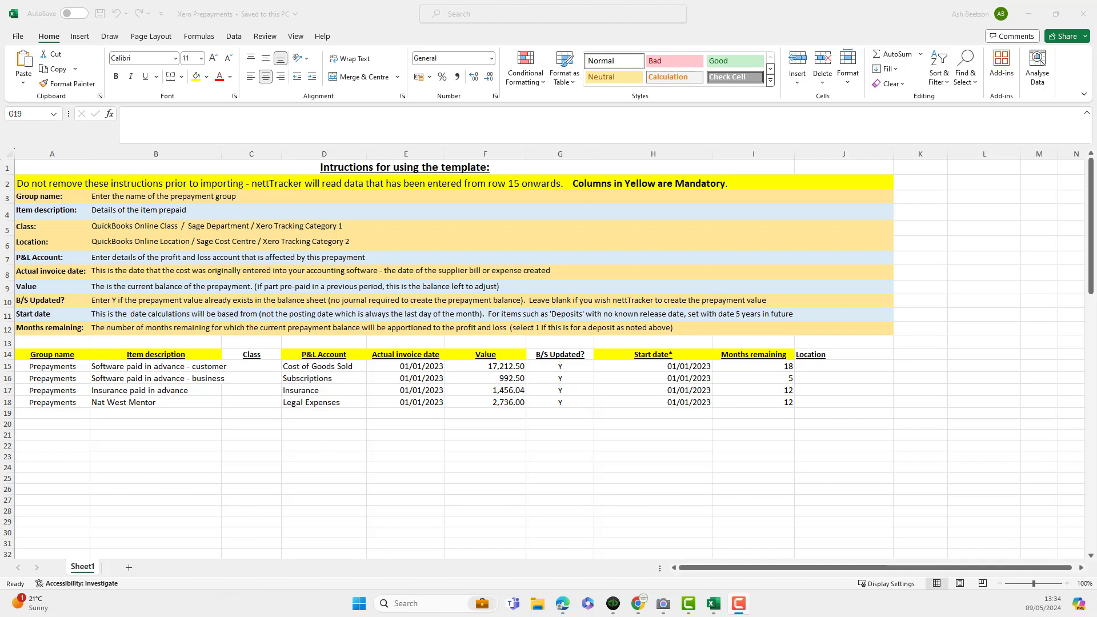
In the Xero Prepayments workbook, examine the group name, item description, P&L account, actual invoice date, value and B/S Updated columns
click(56, 373)
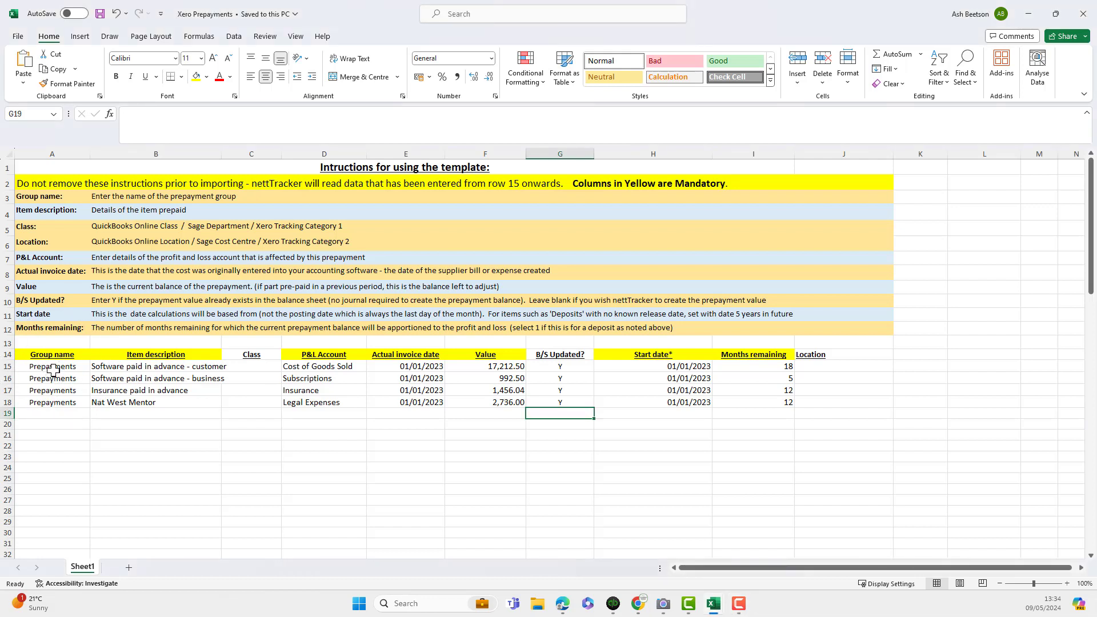
click(148, 373)
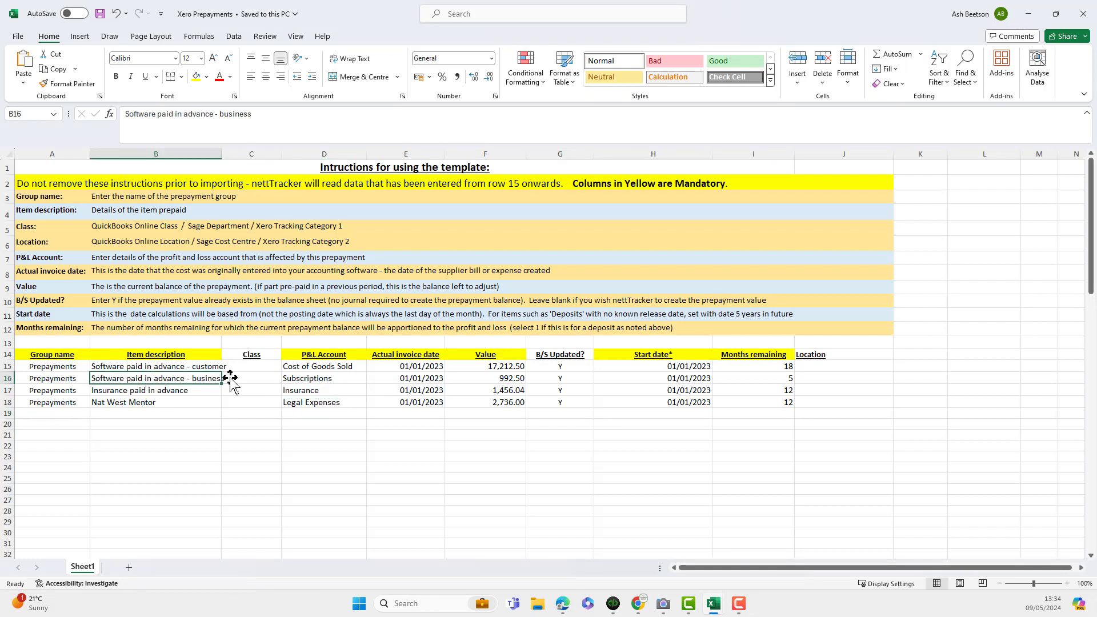
click(313, 369)
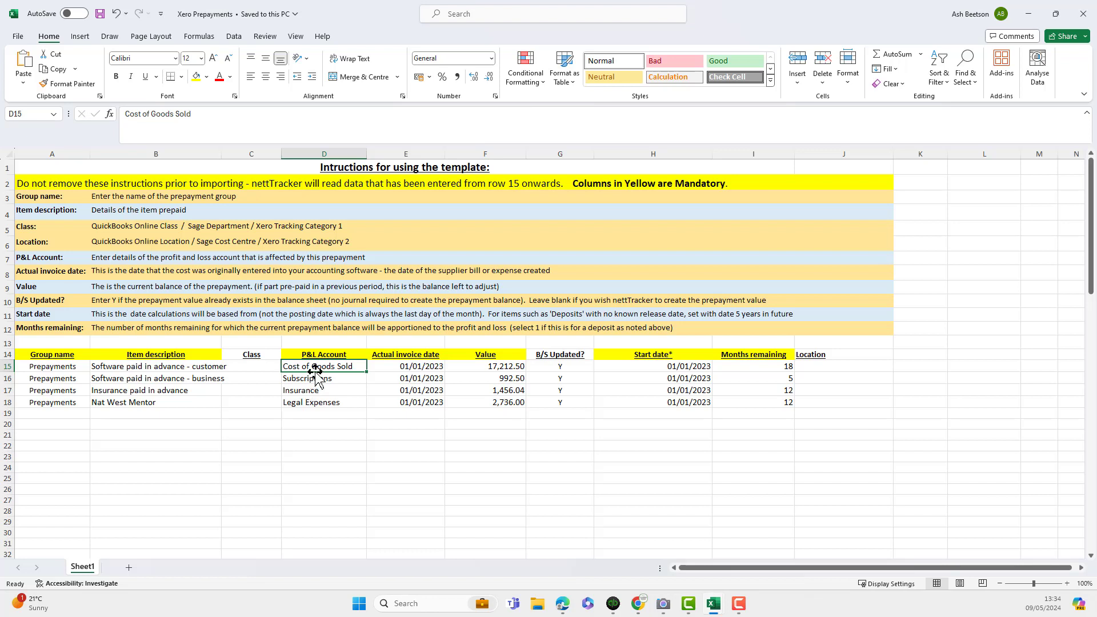
click(423, 367)
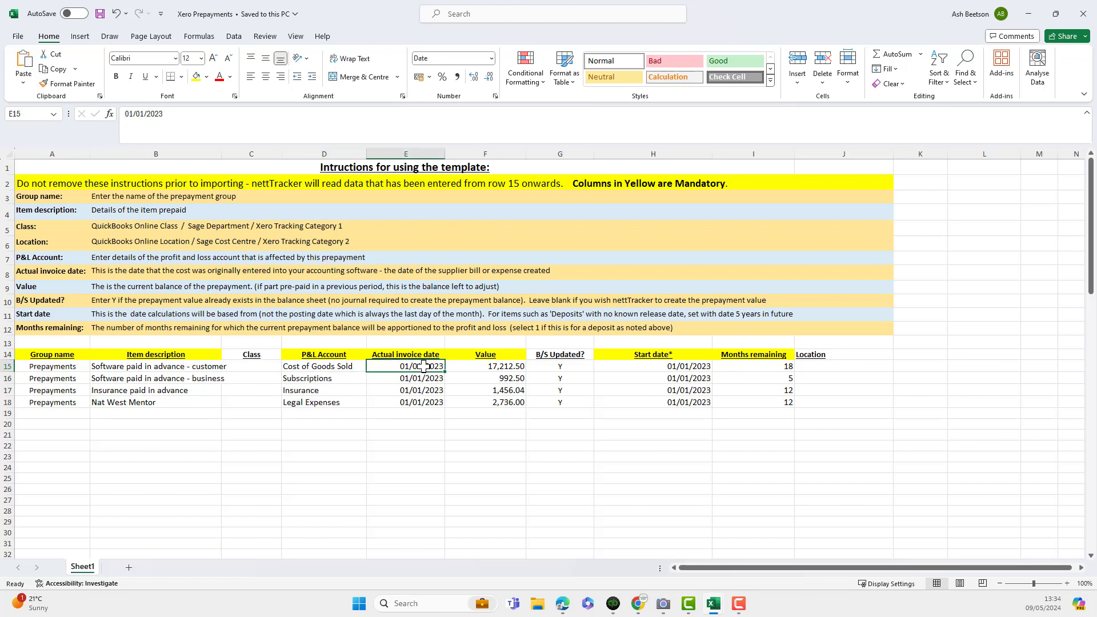
click(423, 366)
click(484, 367)
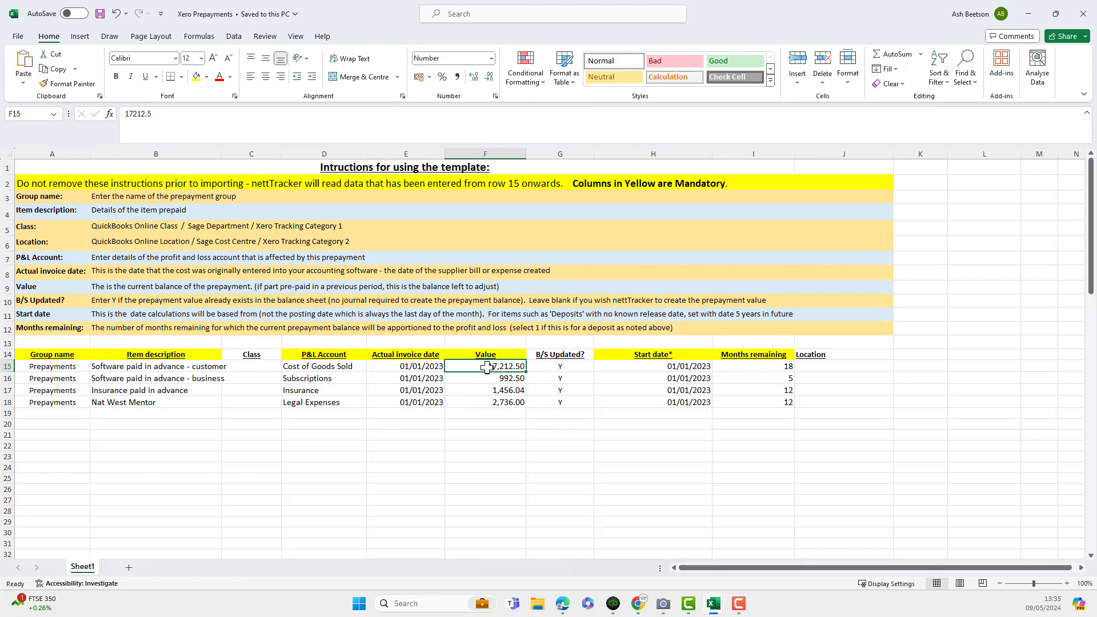
click(552, 368)
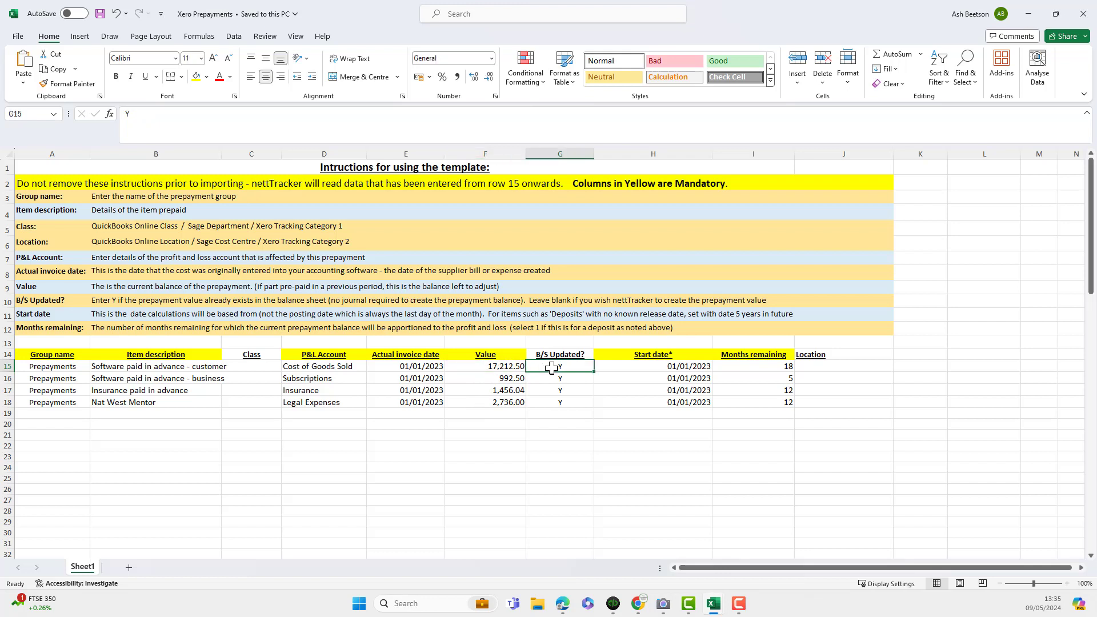
click(506, 366)
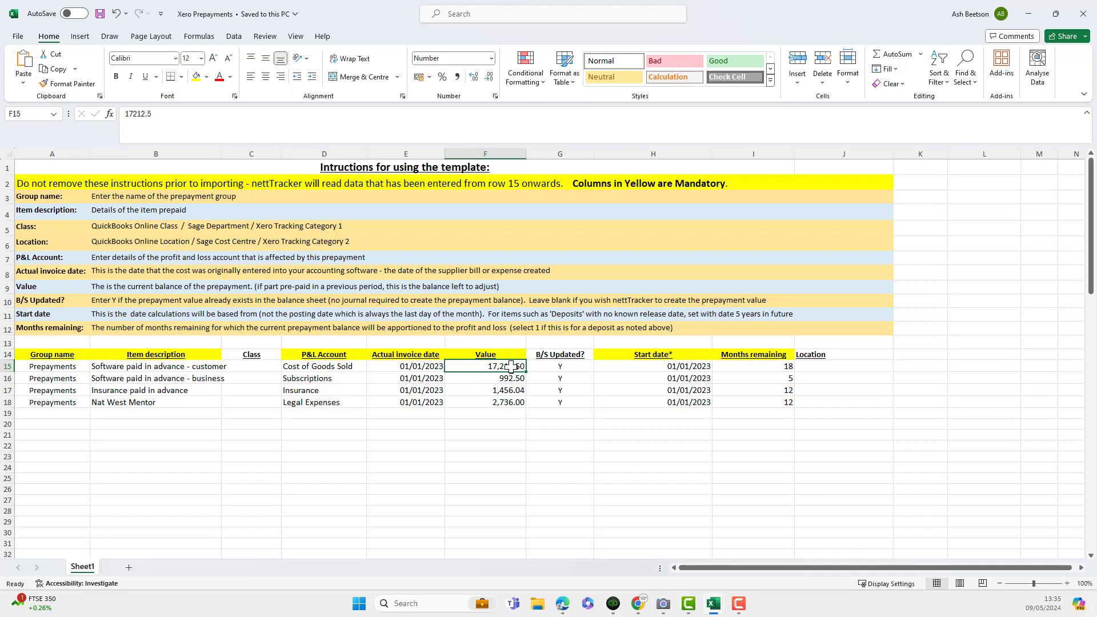
Examine the start date and months remaining of each prepayment in the workbook
click(649, 368)
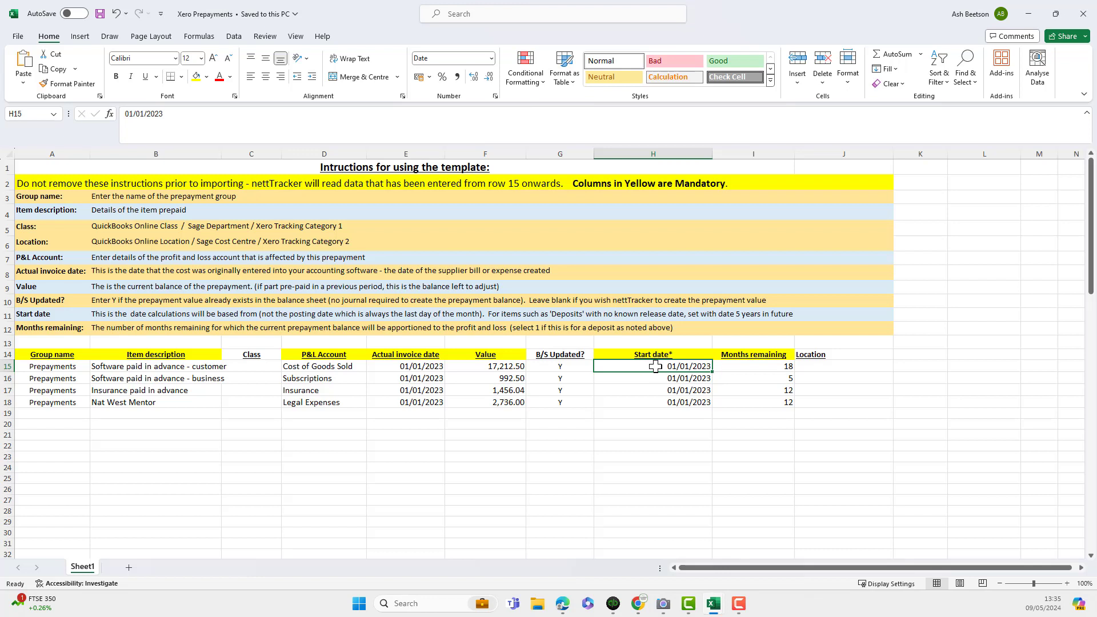
click(656, 366)
click(750, 366)
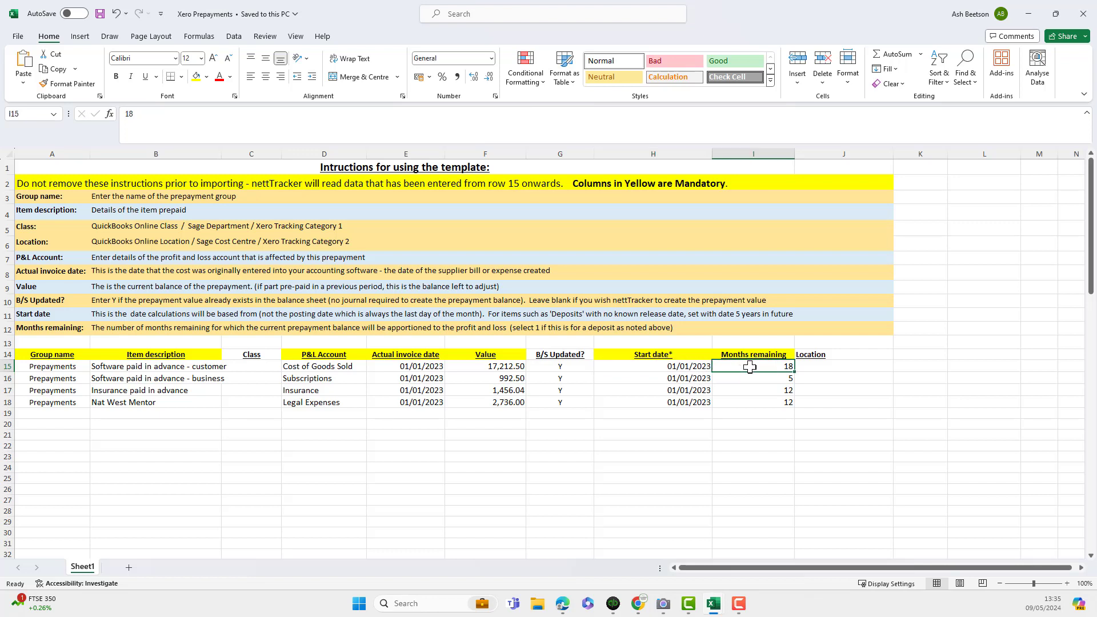
click(748, 378)
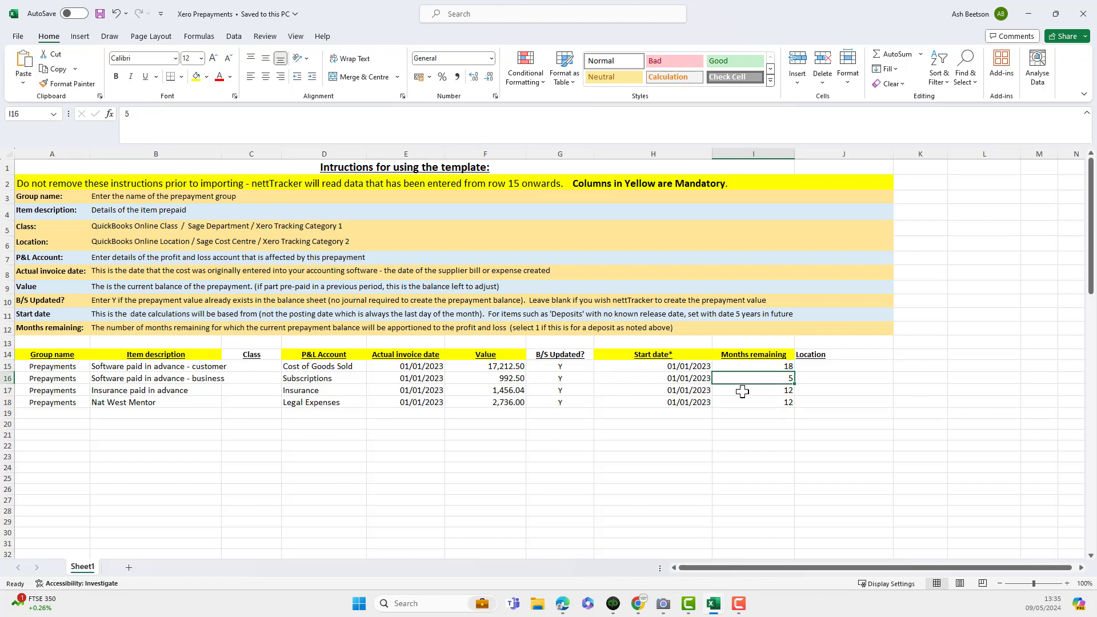
click(742, 392)
click(741, 404)
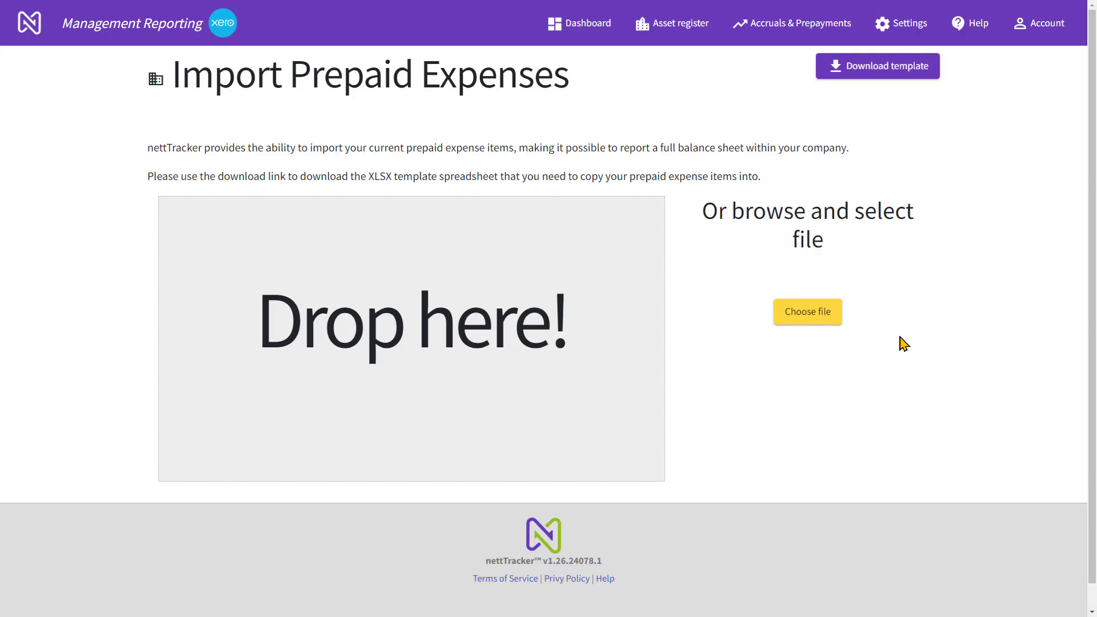
Back in nettTracker, upload the Xero Prepayments workbook from Downloads as the prepaid expenses import file
click(819, 318)
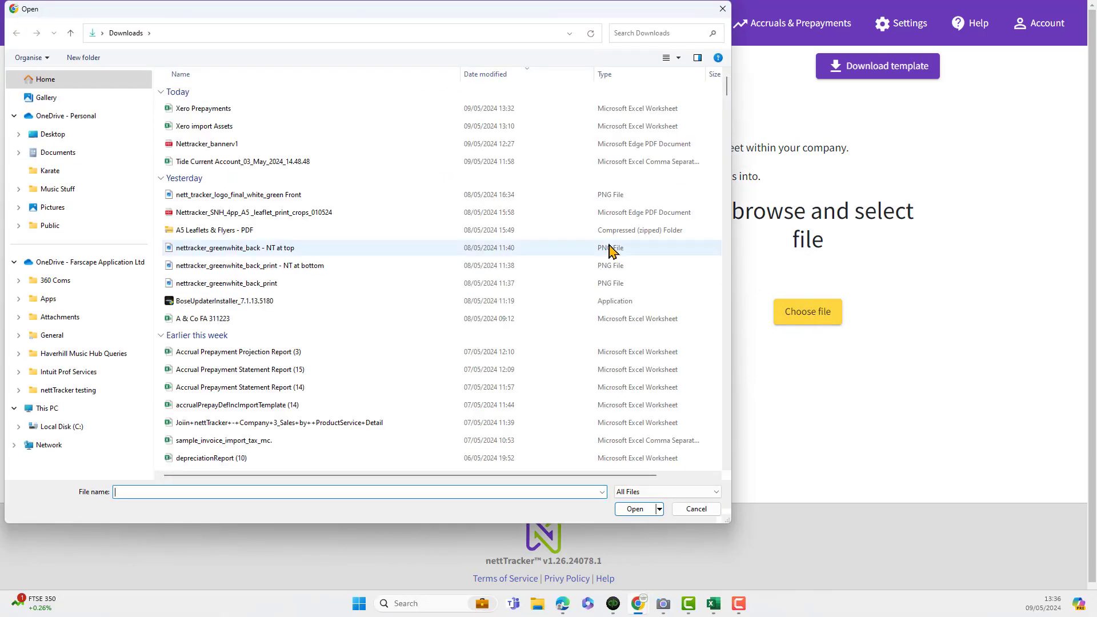
click(230, 112)
click(638, 508)
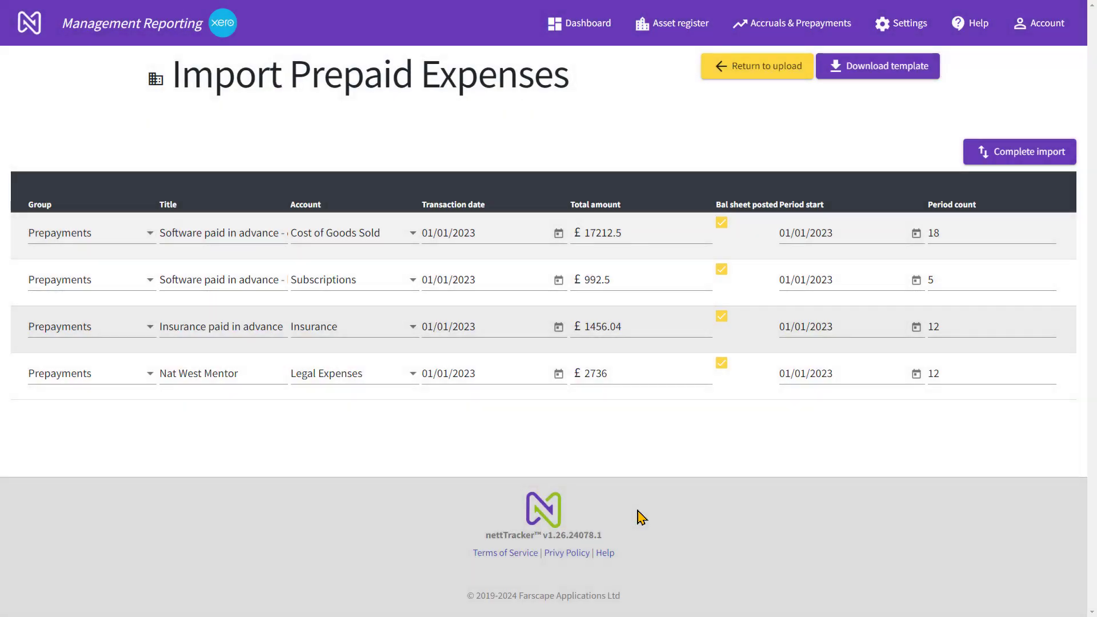
Review the balance sheet posted flags of the uploaded prepayments and complete the import
click(719, 224)
click(721, 271)
click(1008, 163)
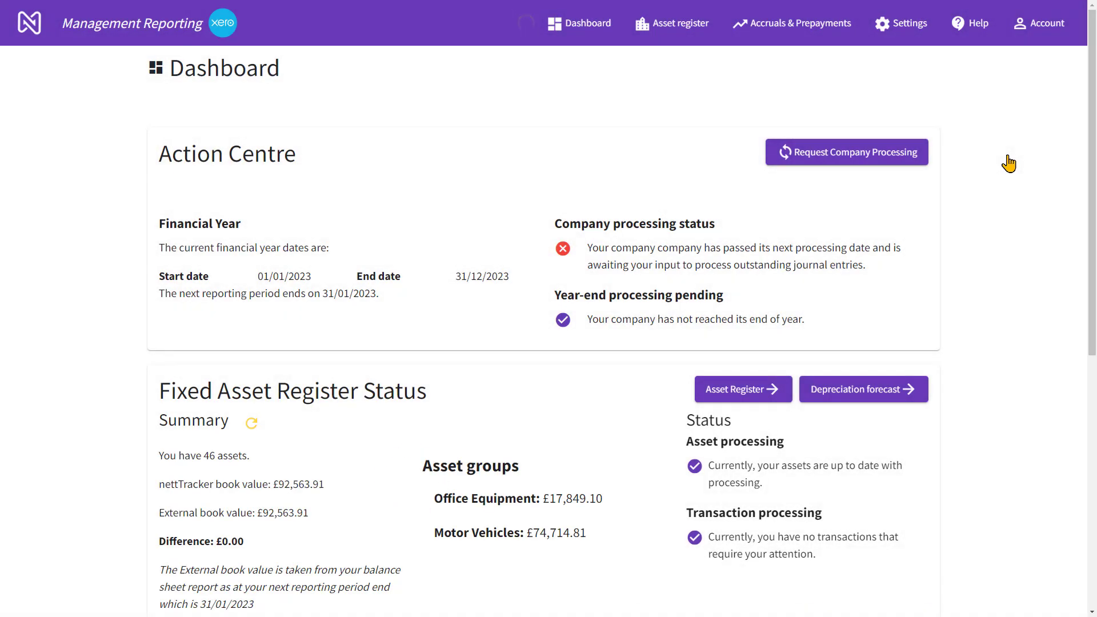
Compare the prepaid expenses' current and external balances on the dashboard and the group totals in the accrual and prepayment statement
scroll(598, 400, down, 4)
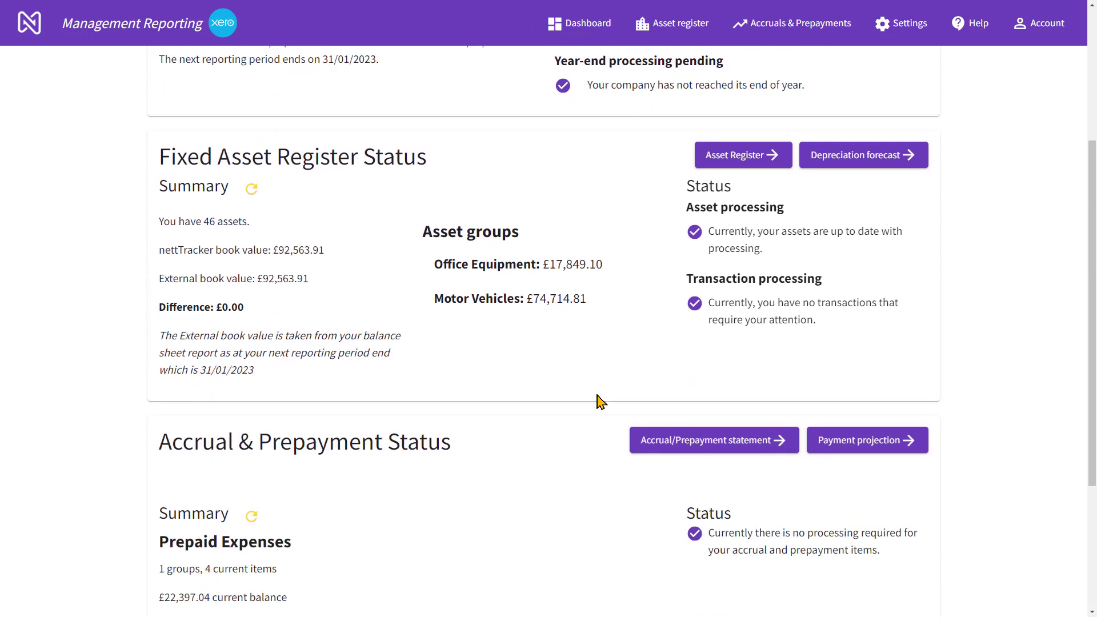
scroll(598, 400, down, 3)
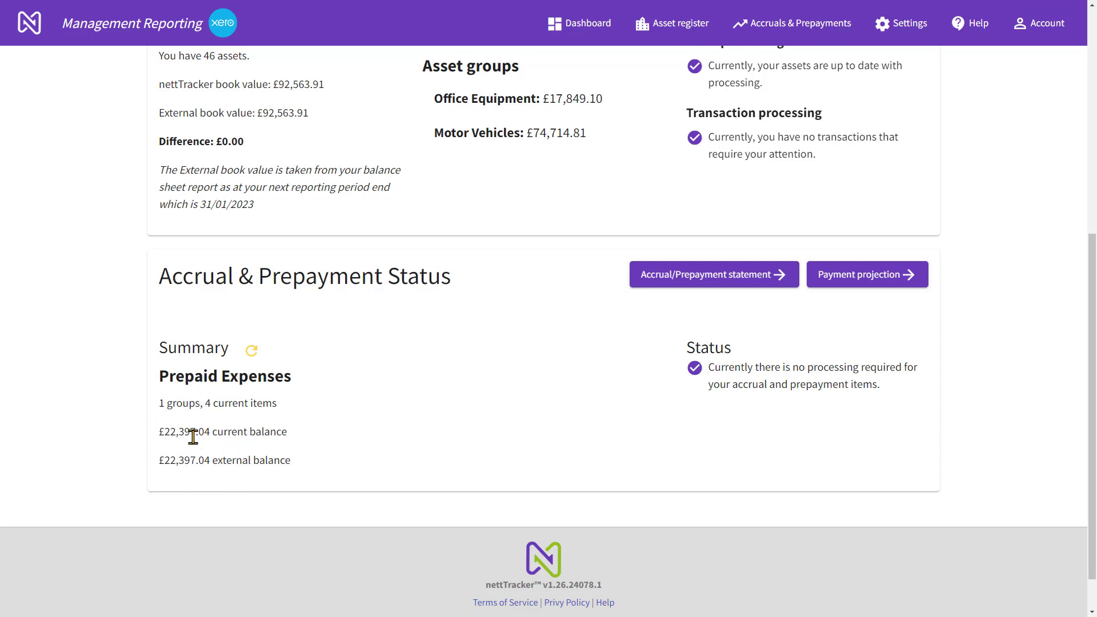
scroll(193, 437, up, 2)
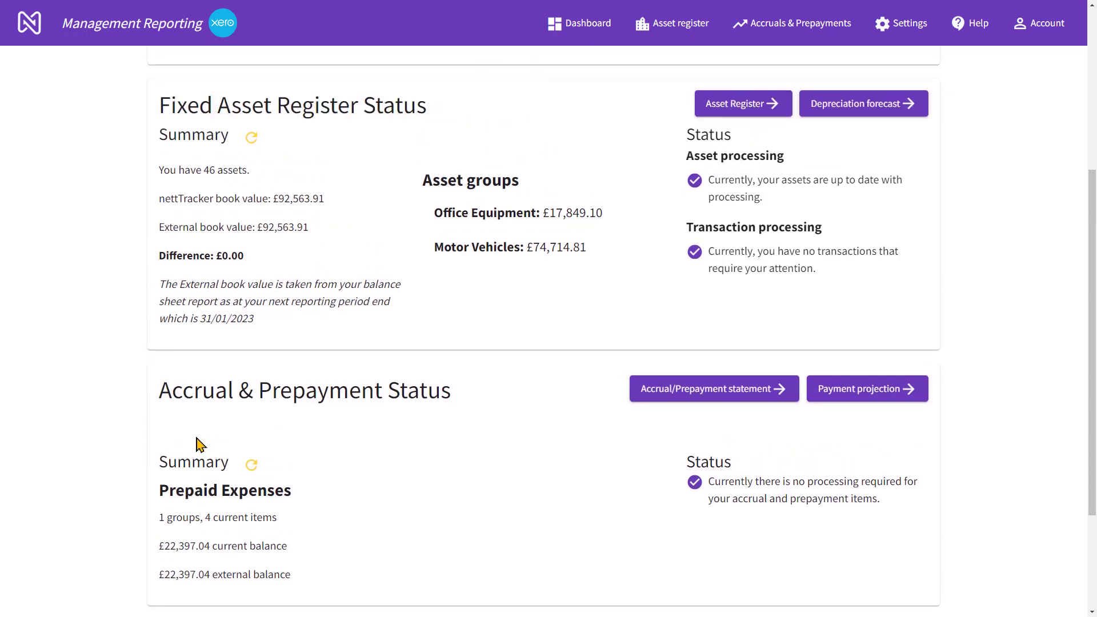
click(696, 394)
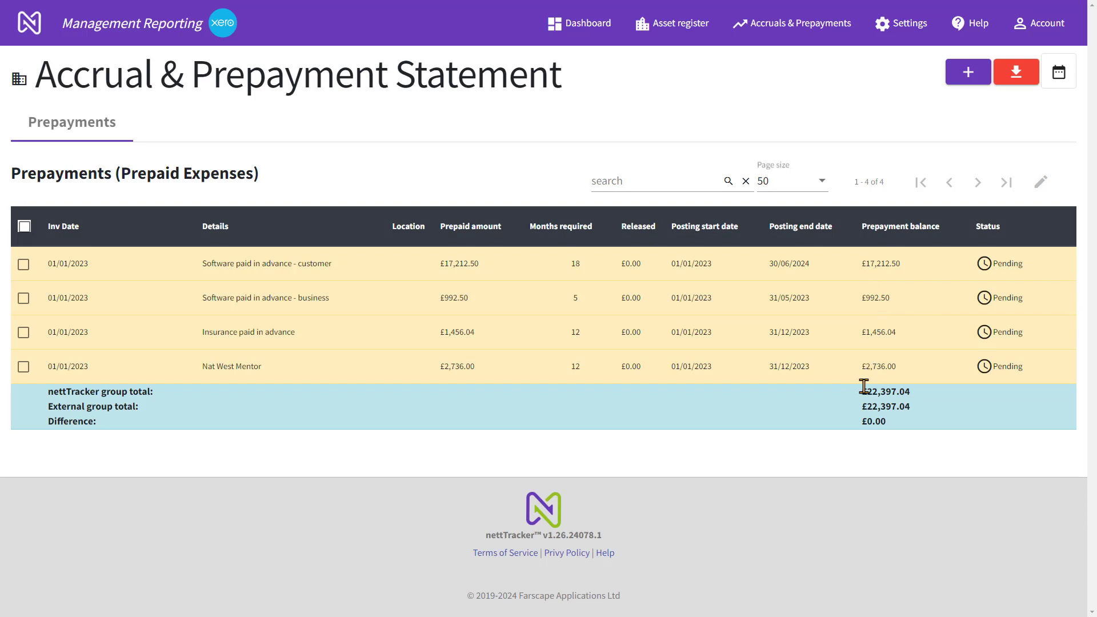
drag(863, 389, 913, 397)
From the dashboard, request company processing of the outstanding periods with processing date 04/30/2023
click(569, 26)
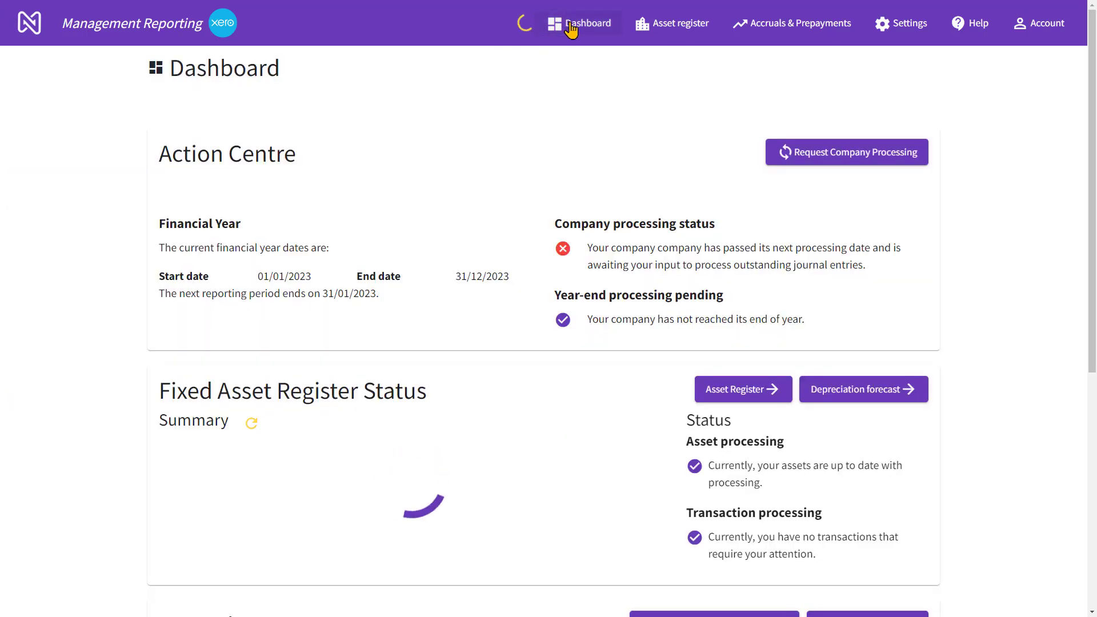
click(818, 163)
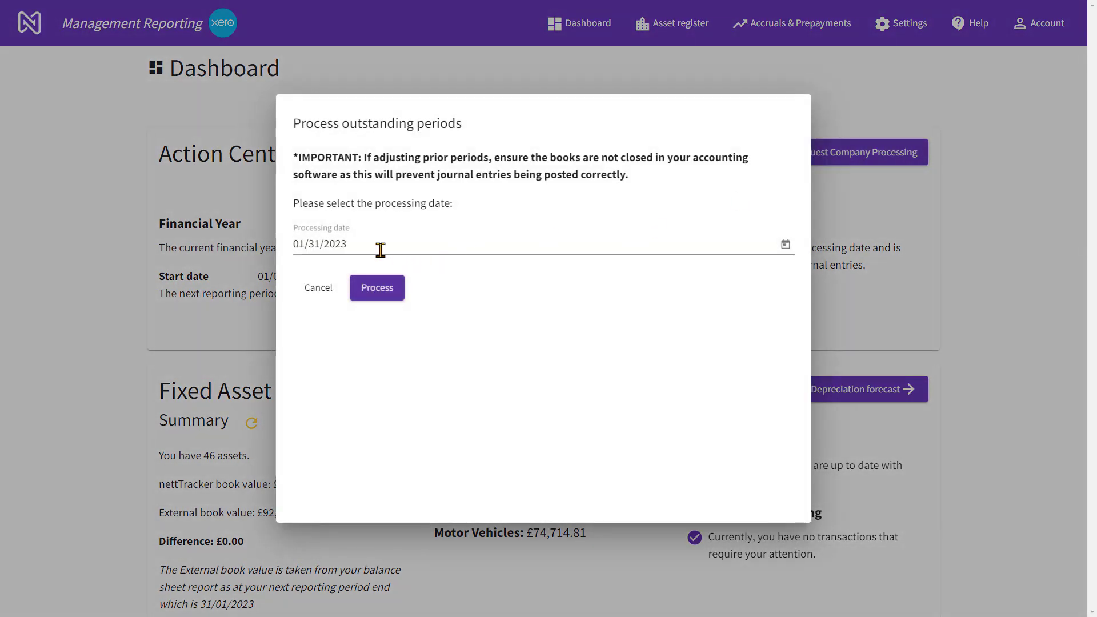
click(786, 245)
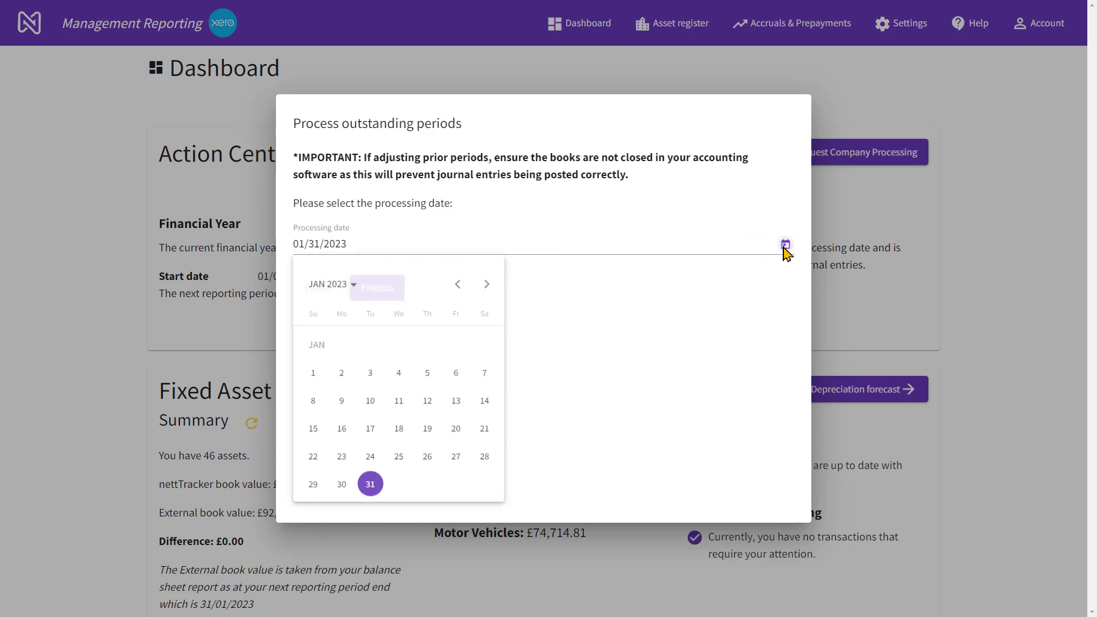
click(485, 284)
click(485, 285)
click(486, 284)
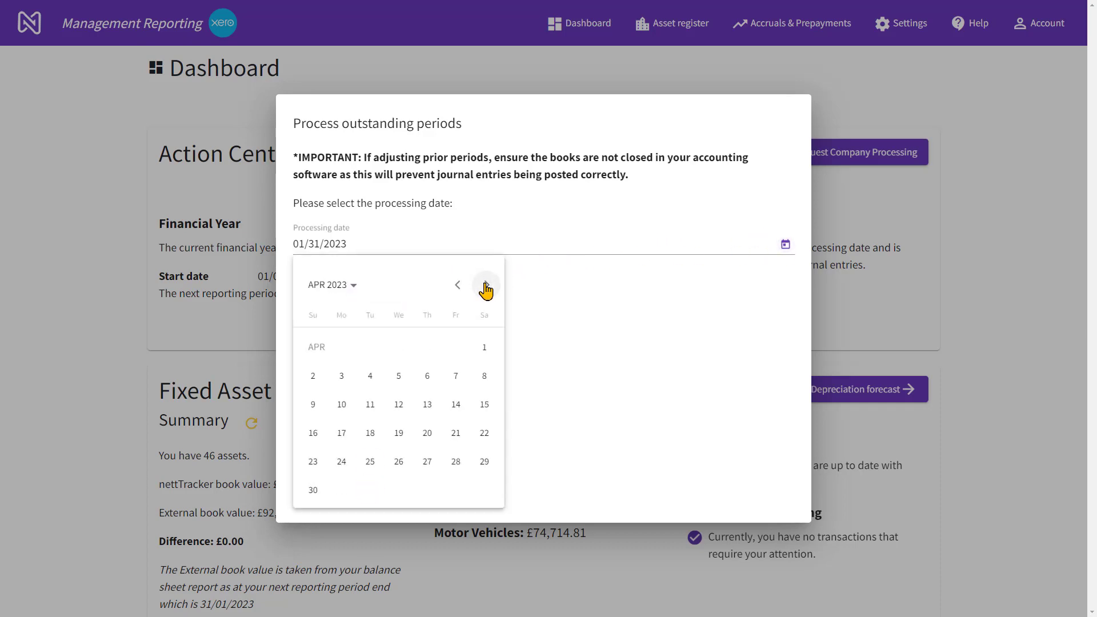
click(312, 490)
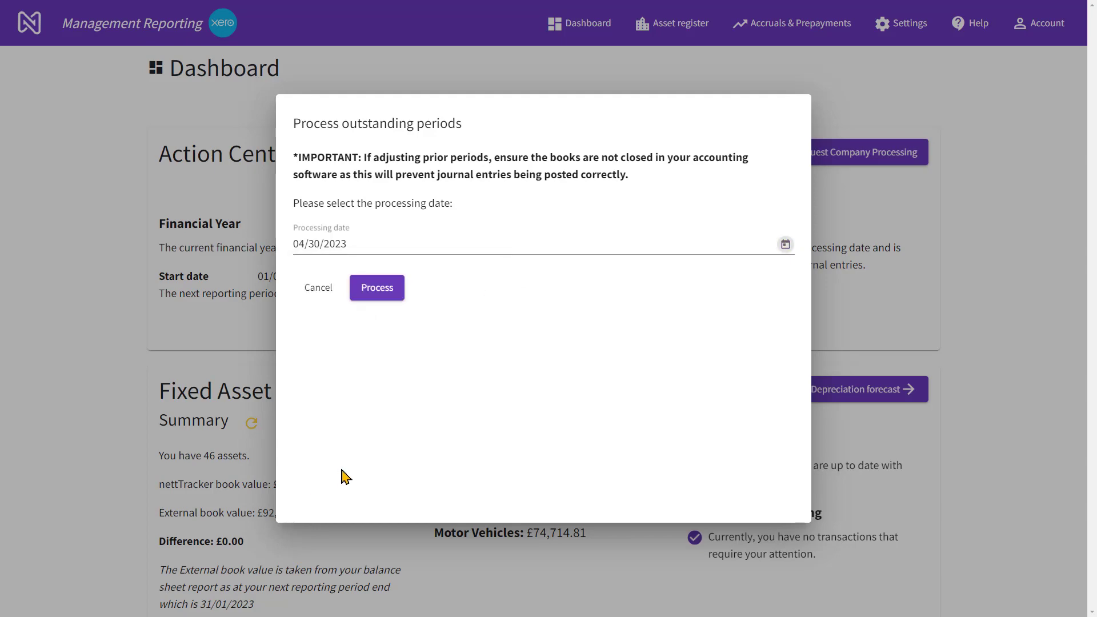
click(382, 293)
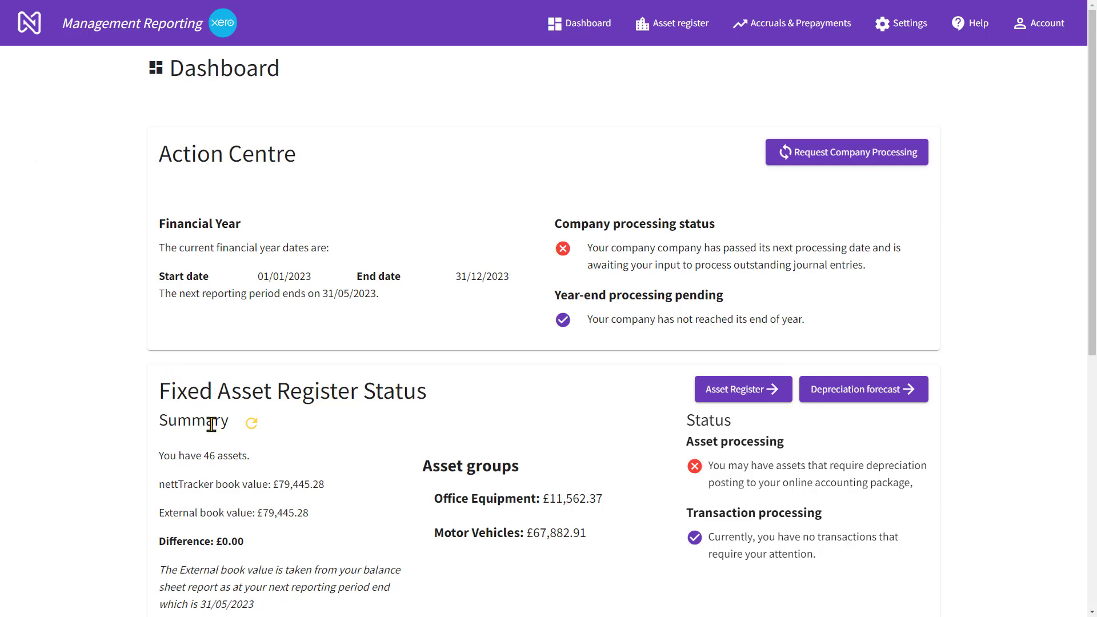
Open the asset depreciation forecast and show 50 Office Equipment assets per page
key(ctrl)
click(843, 402)
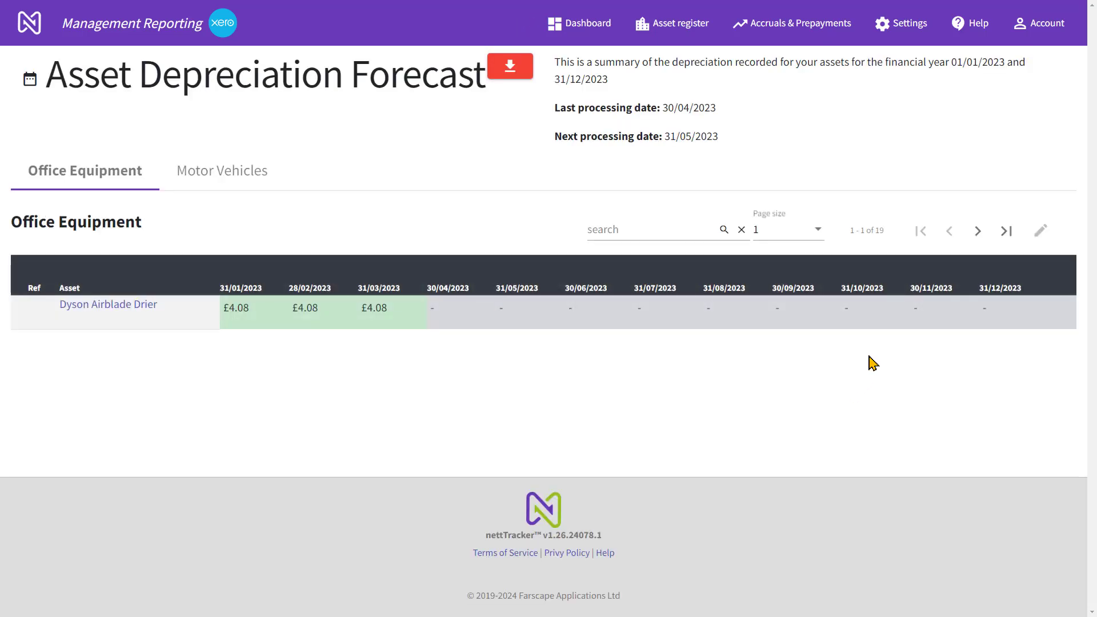
click(768, 231)
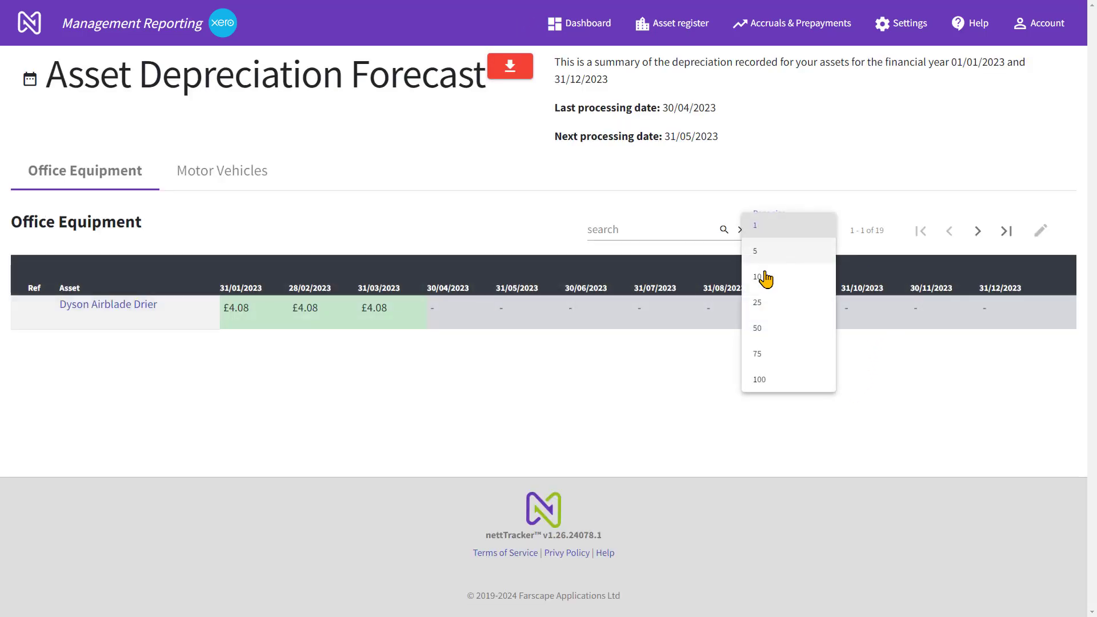
click(758, 330)
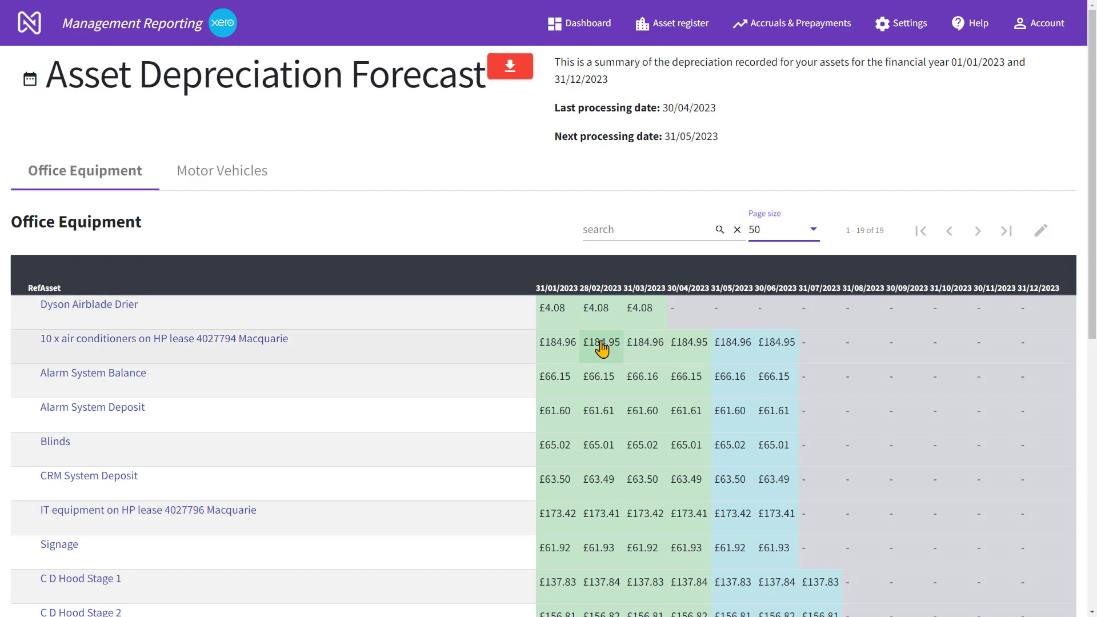
Examine the posted and forecast monthly depreciation of the Office Equipment and Motor Vehicles assets
scroll(602, 349, down, 2)
click(553, 307)
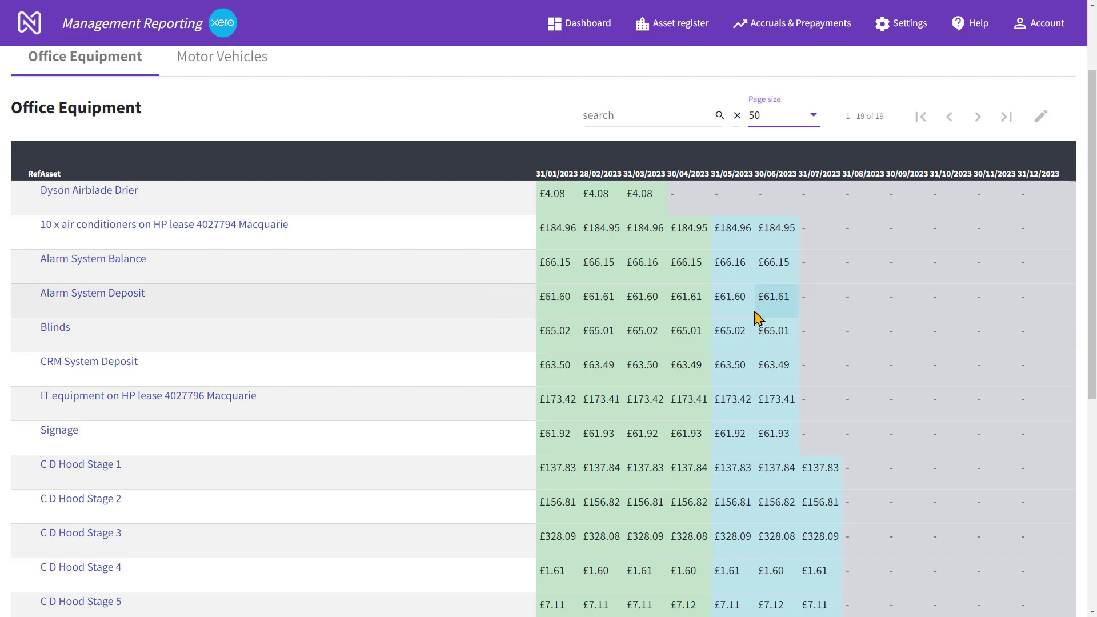
scroll(749, 314, down, 1)
scroll(750, 317, down, 5)
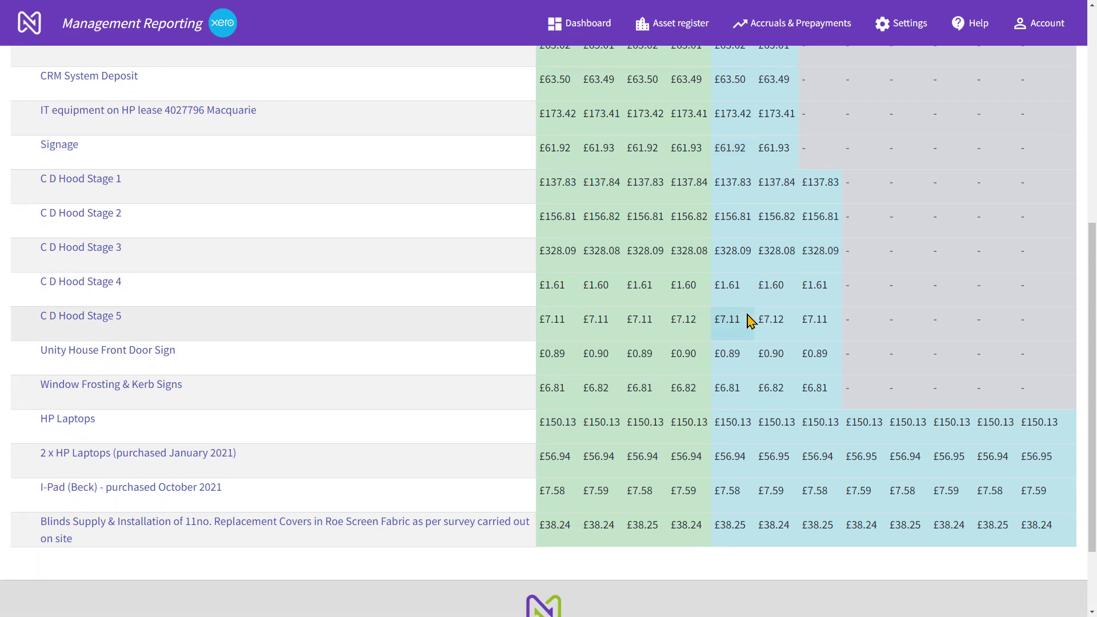
scroll(749, 319, up, 3)
scroll(749, 319, up, 4)
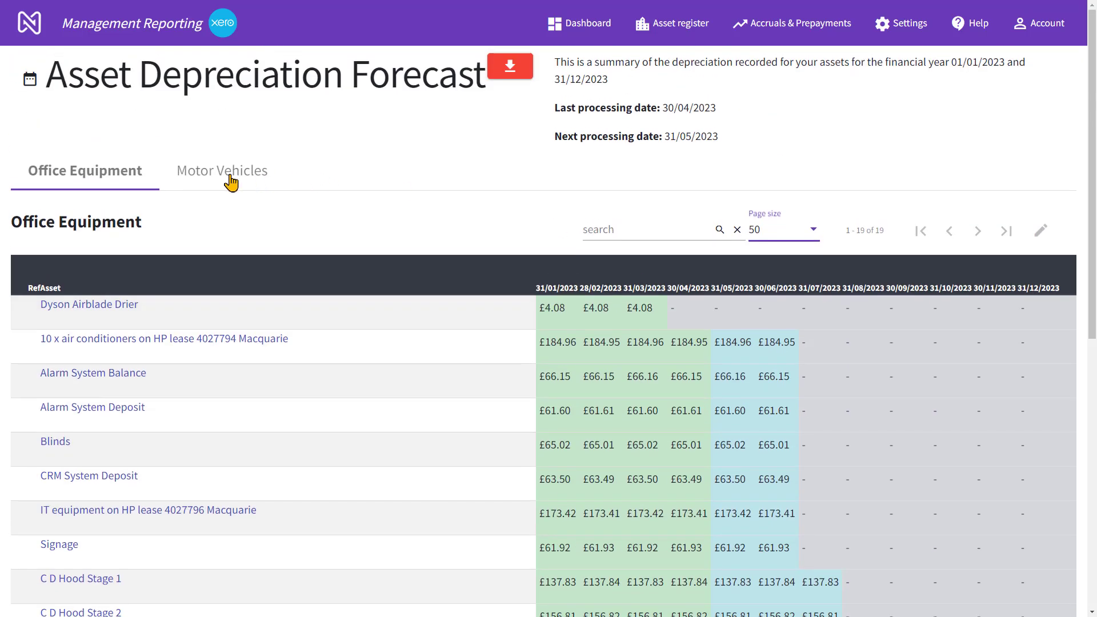
click(230, 179)
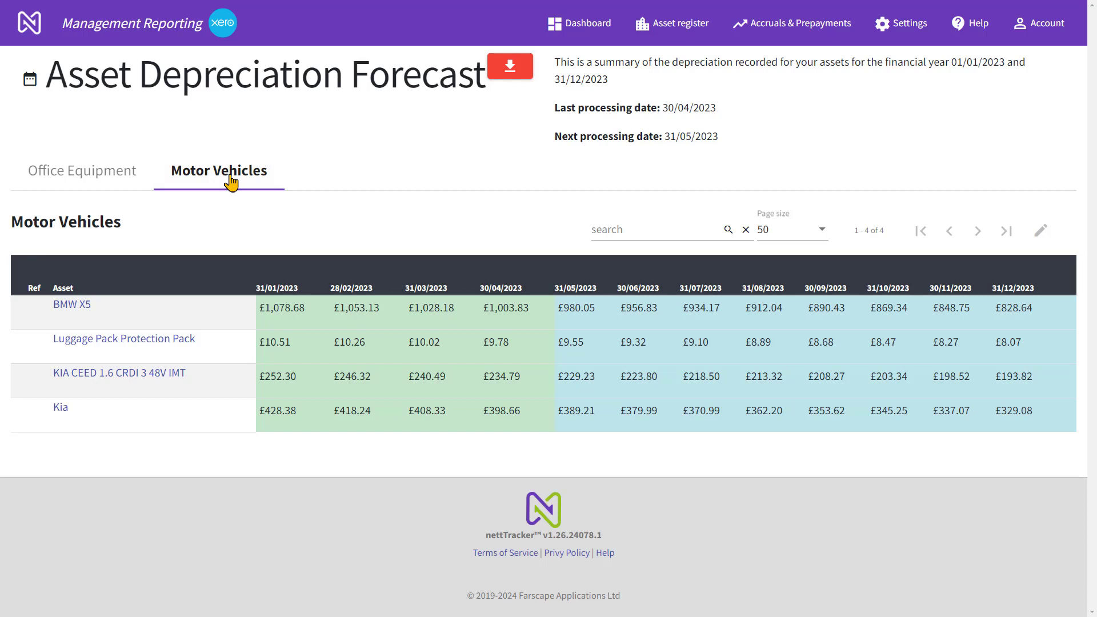
Open the accrual and prepayment postings forecast and examine the posted and forecast amounts of Software paid in advance - business
click(780, 29)
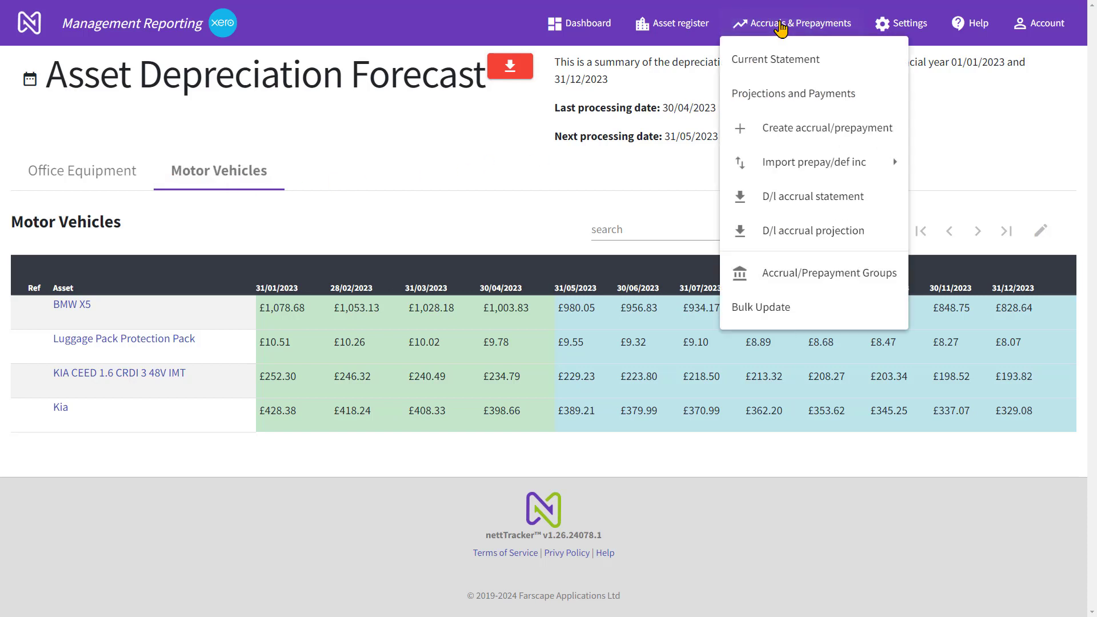
click(775, 102)
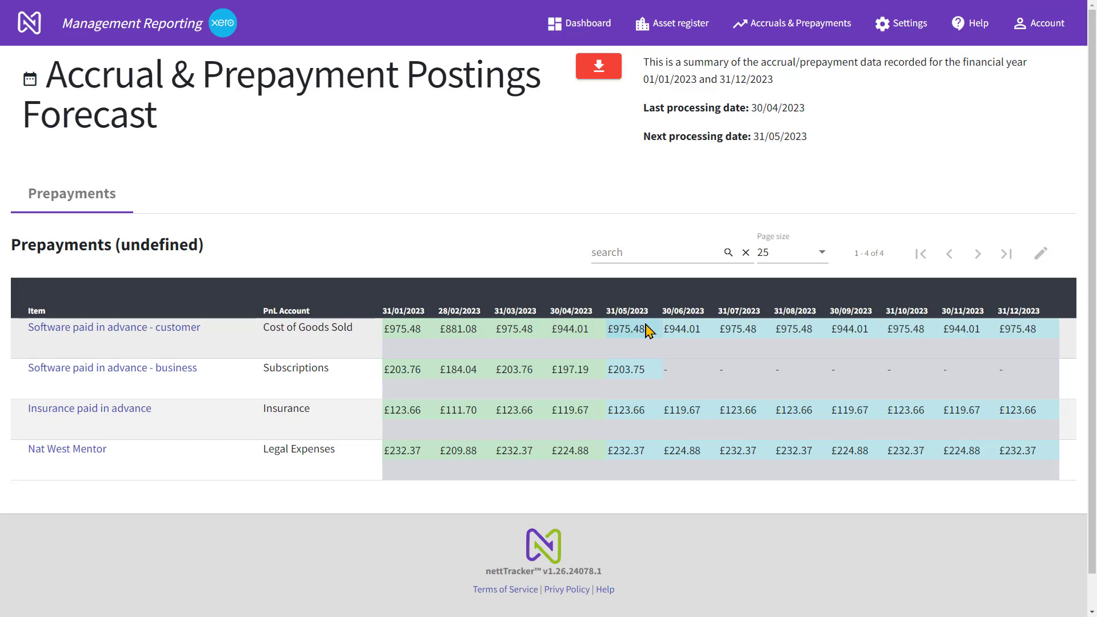
click(403, 375)
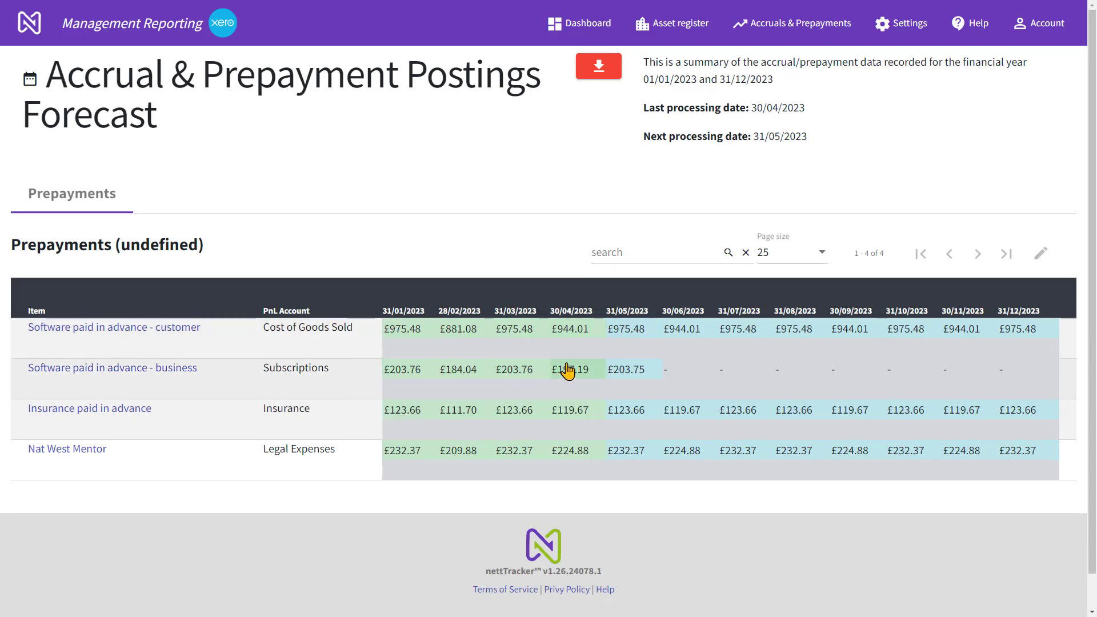
click(622, 371)
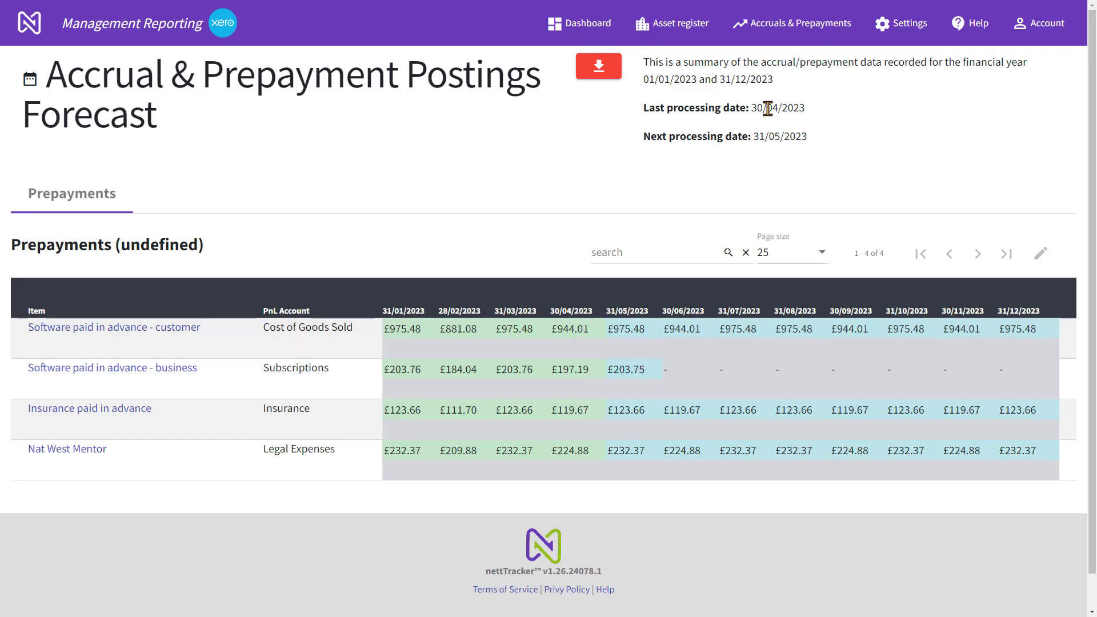
Open the current accrual and prepayment statement and compare the nettTracker and external group totals of the prepaid expenses
click(772, 23)
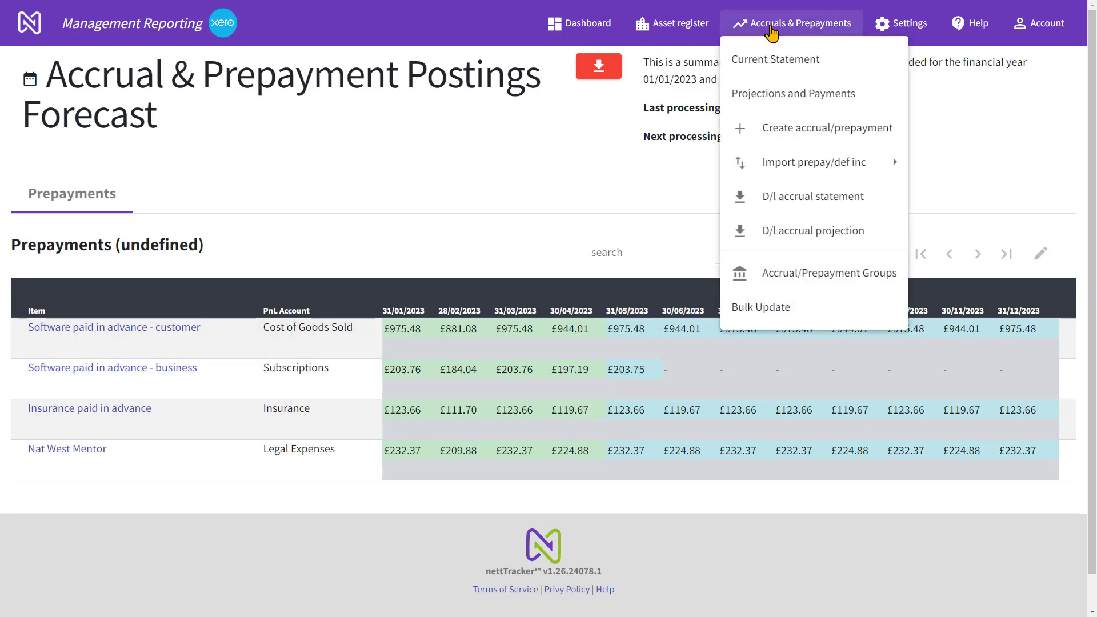
click(771, 62)
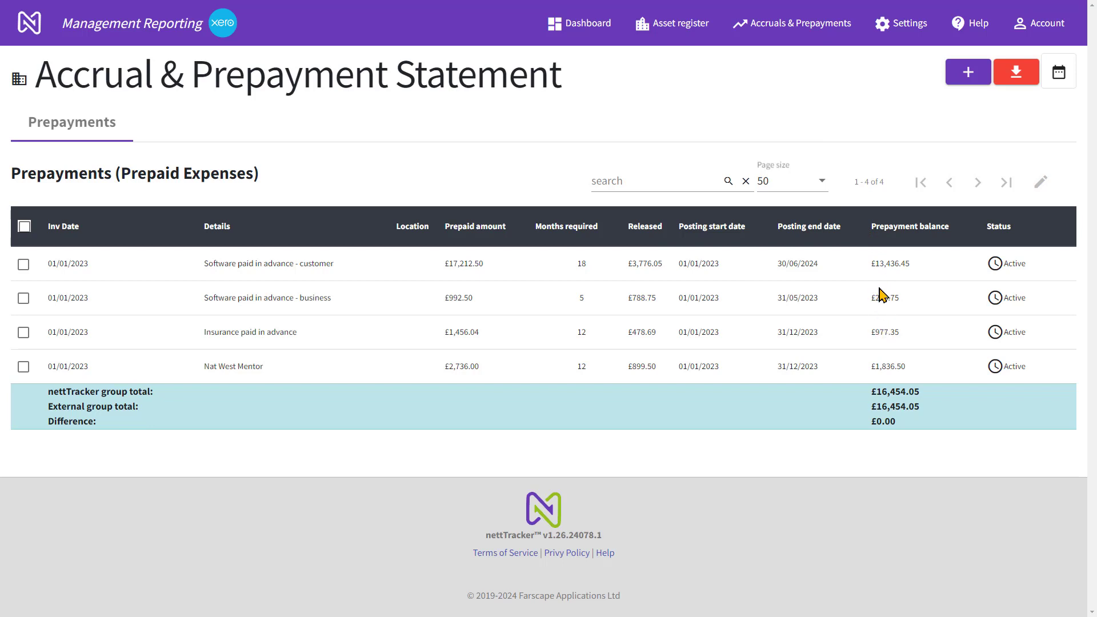
click(883, 391)
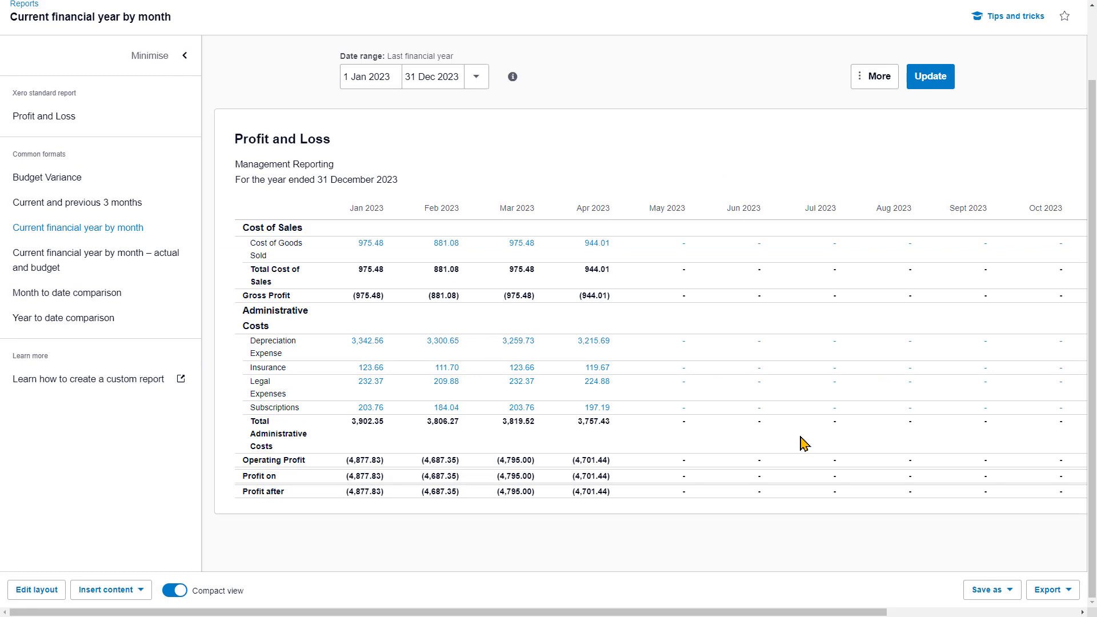
In Xero's 2023 Profit and Loss by month, check the January to April depreciation, cost of goods sold and administrative cost postings
click(370, 346)
click(428, 346)
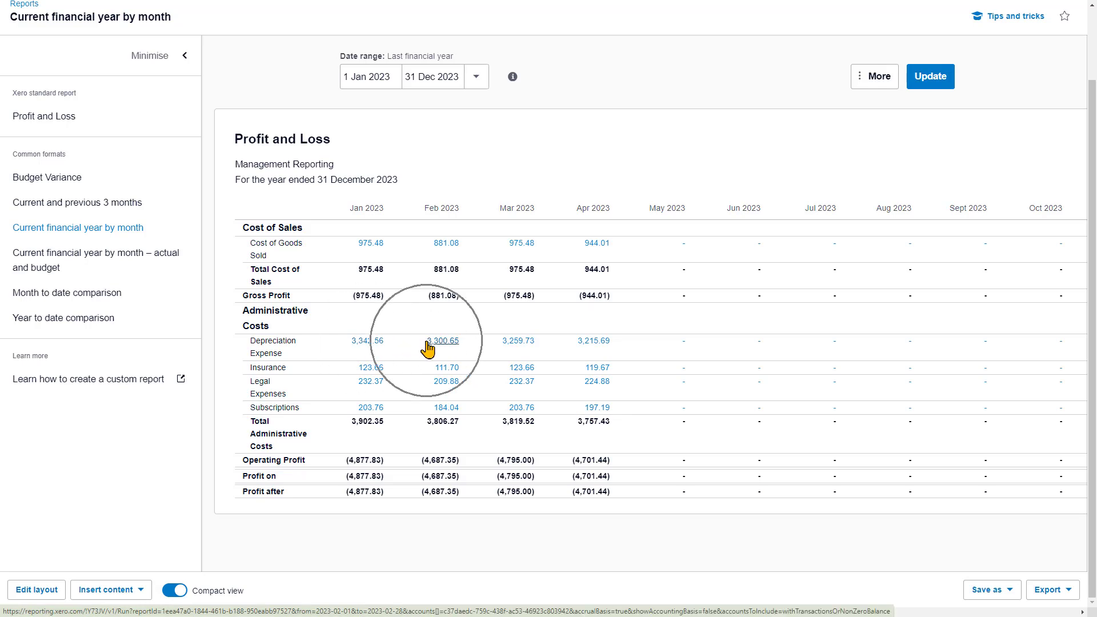
click(503, 342)
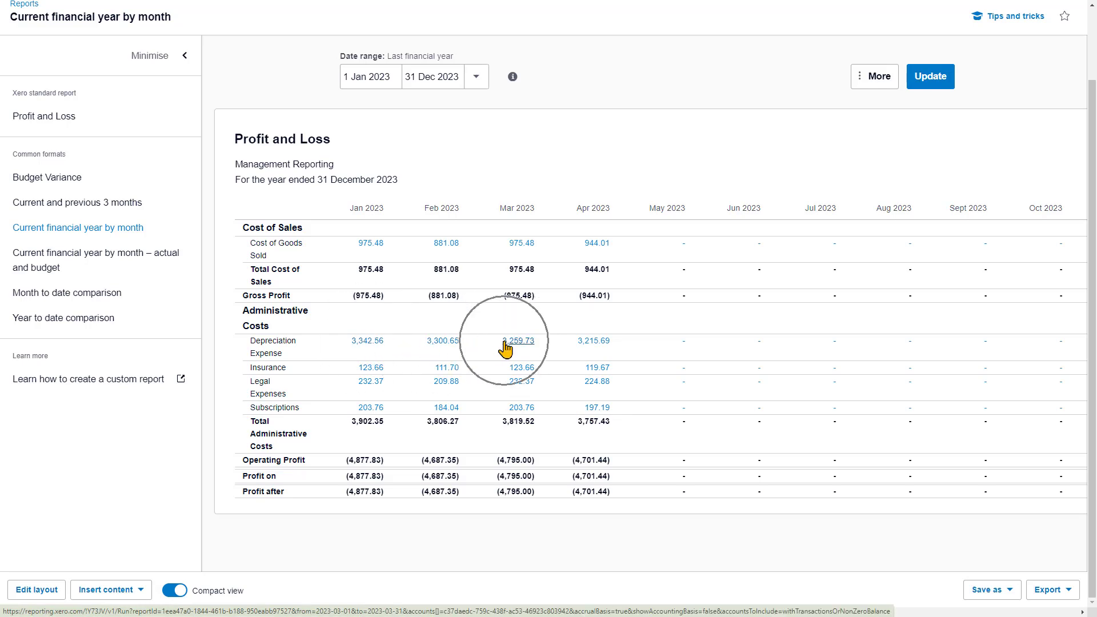
click(588, 345)
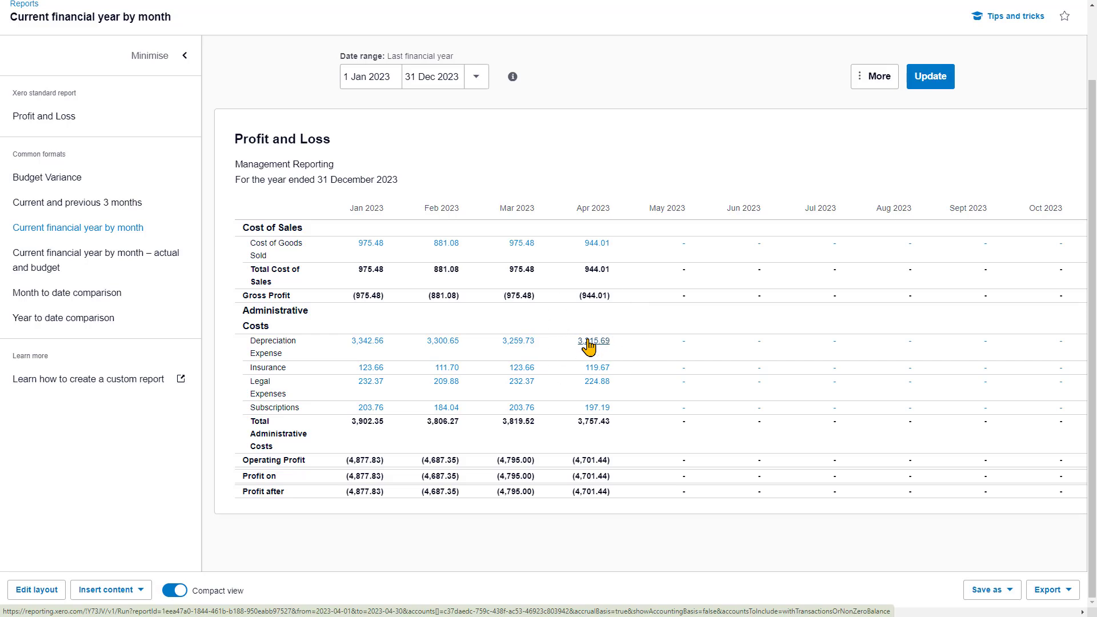
click(369, 247)
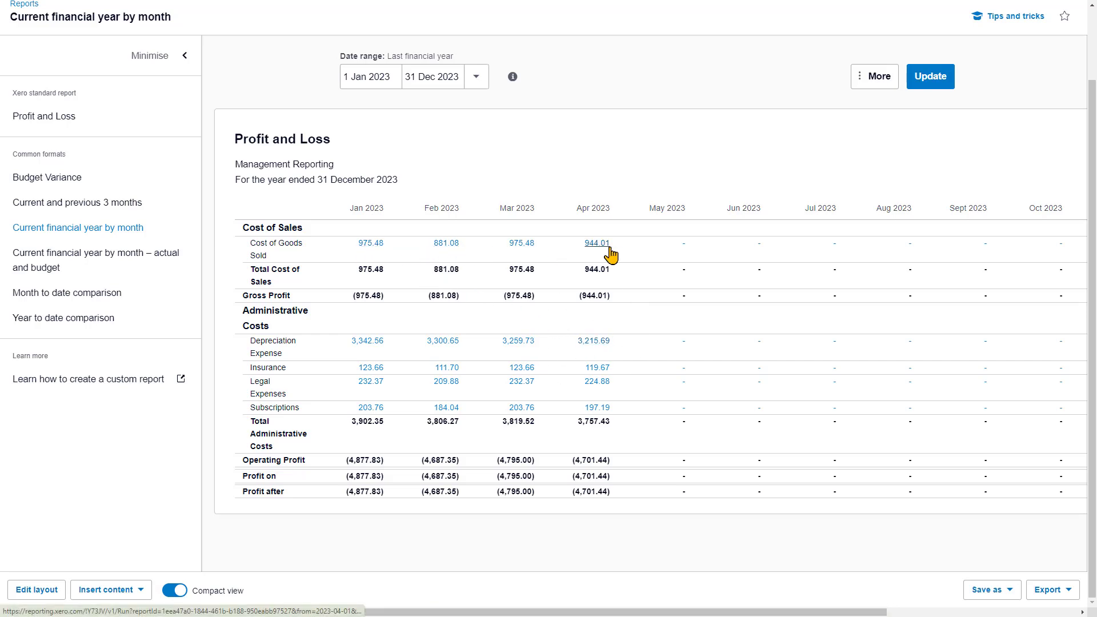
click(370, 382)
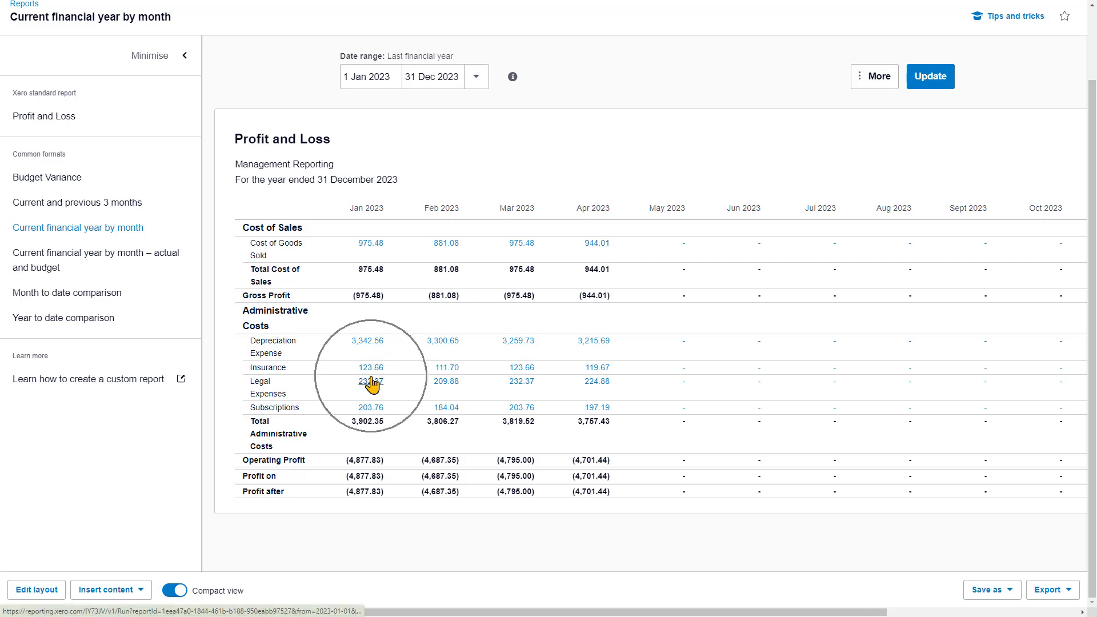